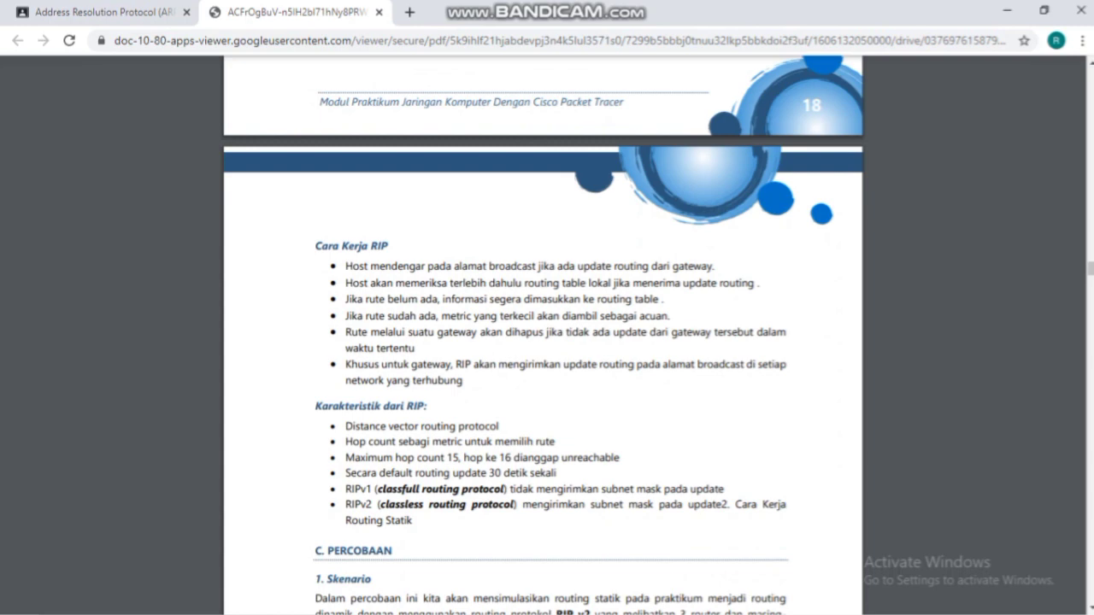
- Review the RIP v2 scenario and network topology diagram in the practicum module, and switch to Cisco Packet Tracer
{"action": "scroll", "coordinate": [542, 335], "scroll_direction": "down", "scroll_amount": 4}
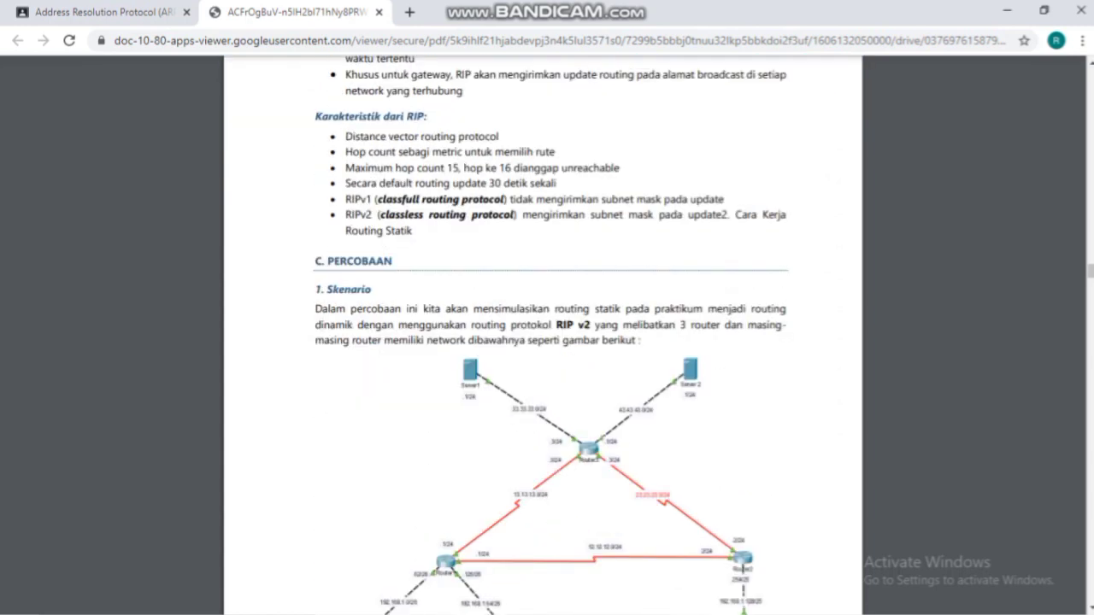
{"action": "scroll", "coordinate": [543, 335], "scroll_direction": "down", "scroll_amount": 2}
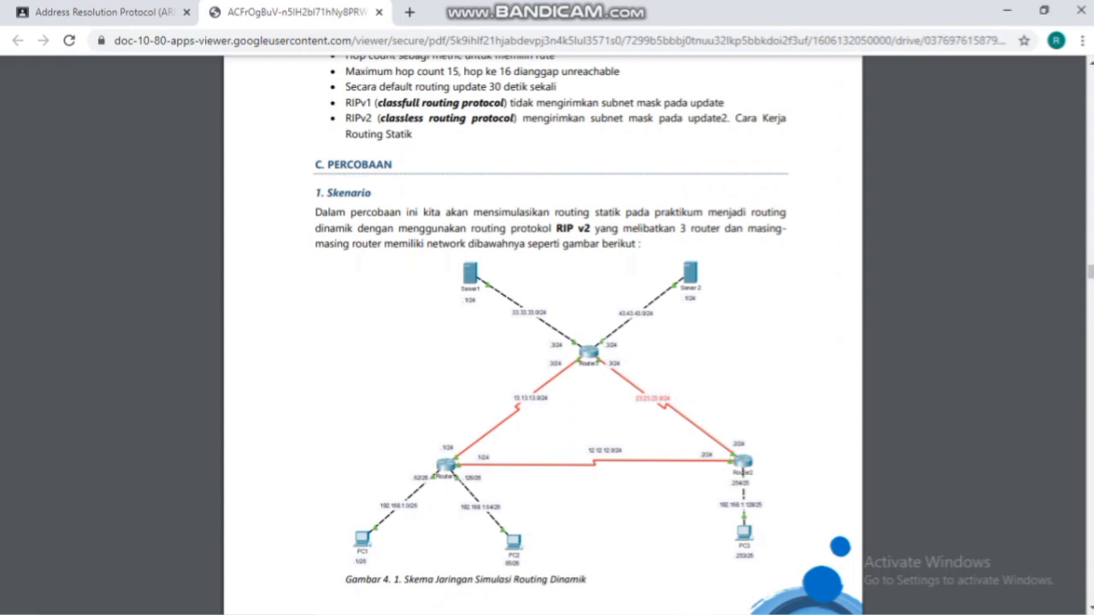
{"action": "key", "text": "alt+Tab"}
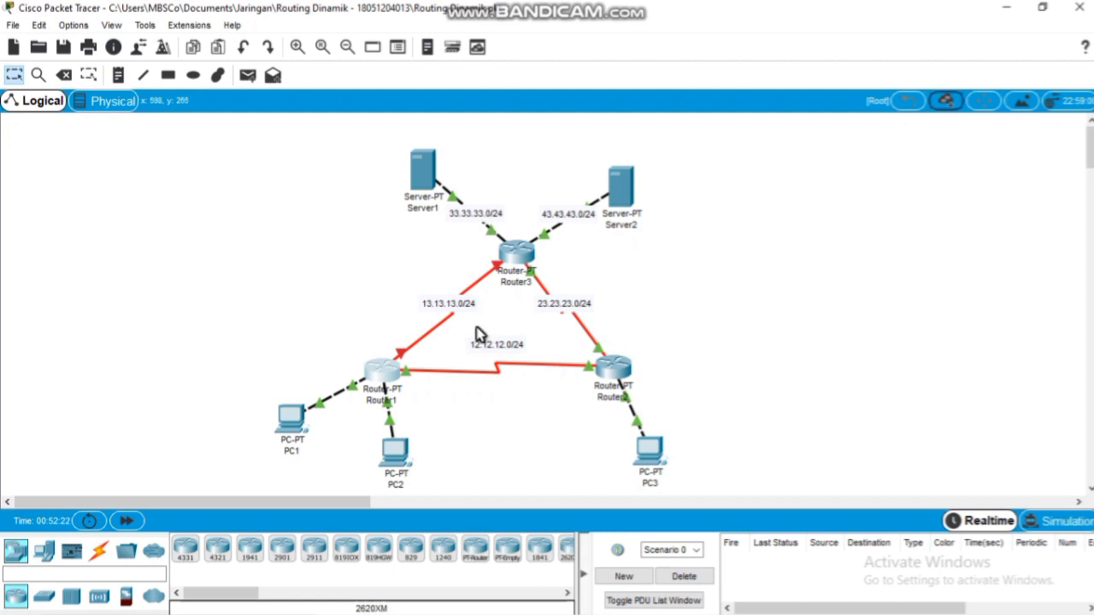
- Inspect PC1's static IP configuration, including its address, subnet mask and default gateway, and close the device window
{"action": "left_click", "coordinate": [290, 427]}
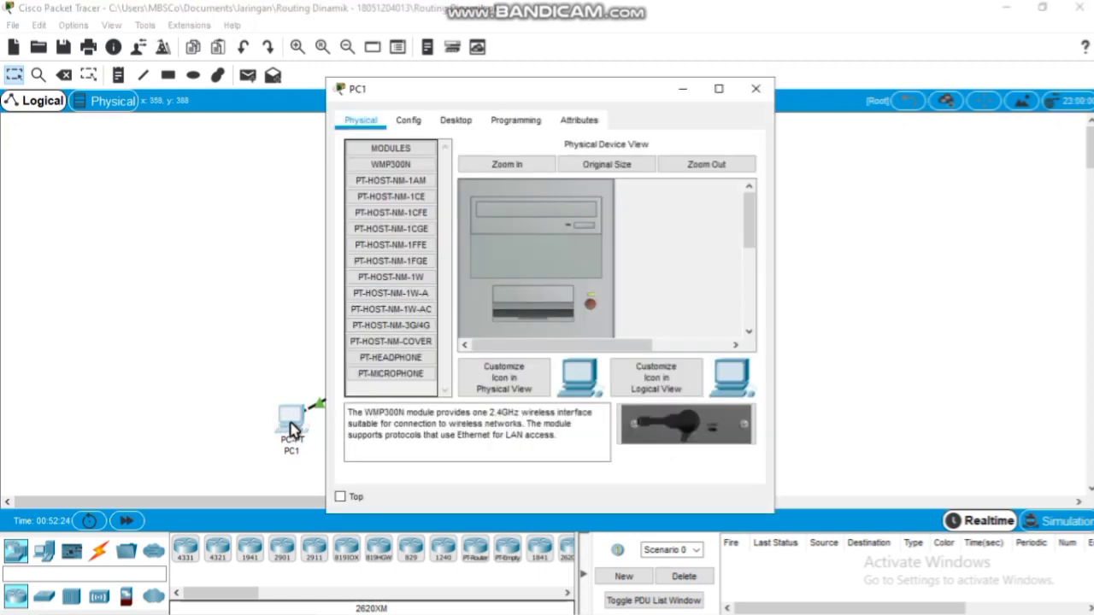
{"action": "left_click", "coordinate": [413, 122]}
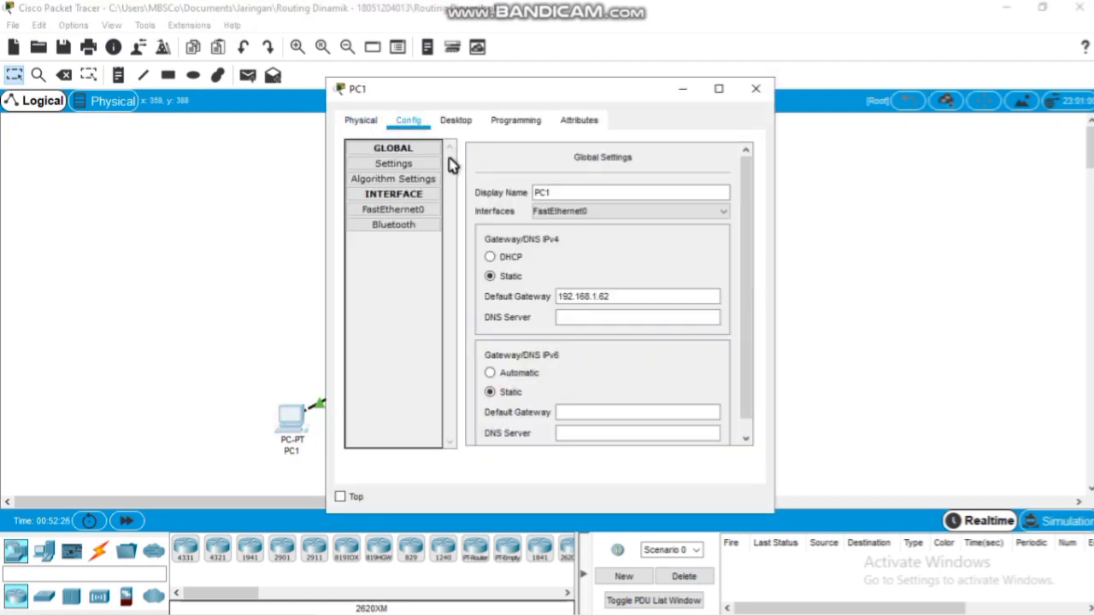
{"action": "left_click", "coordinate": [456, 120]}
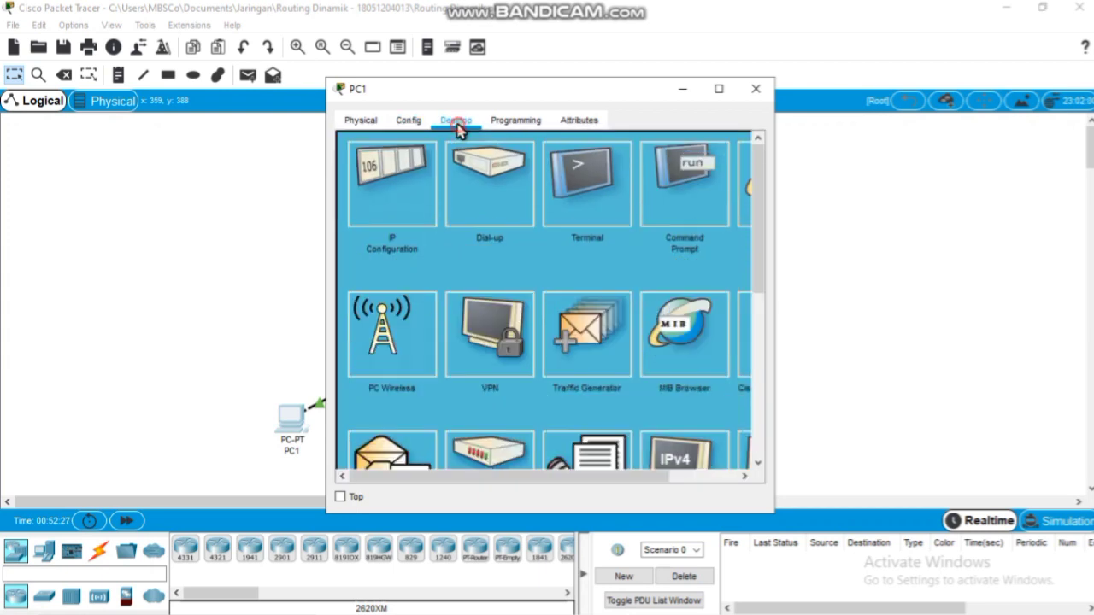
{"action": "left_click", "coordinate": [440, 180]}
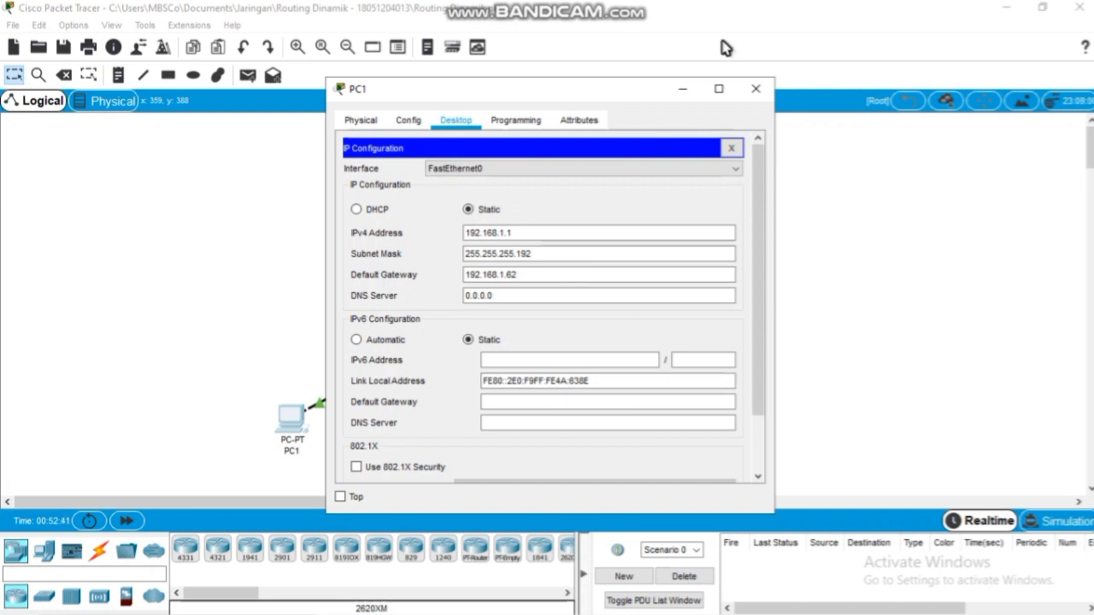
{"action": "left_click", "coordinate": [755, 88]}
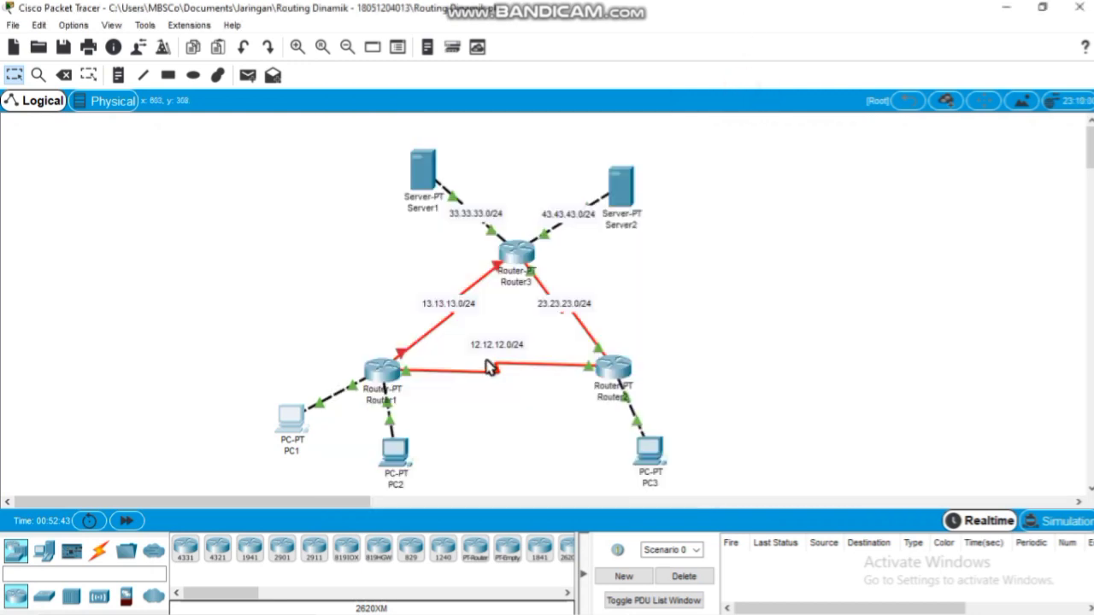
- Inspect PC2's static IP configuration and close its device window
{"action": "left_click", "coordinate": [398, 451]}
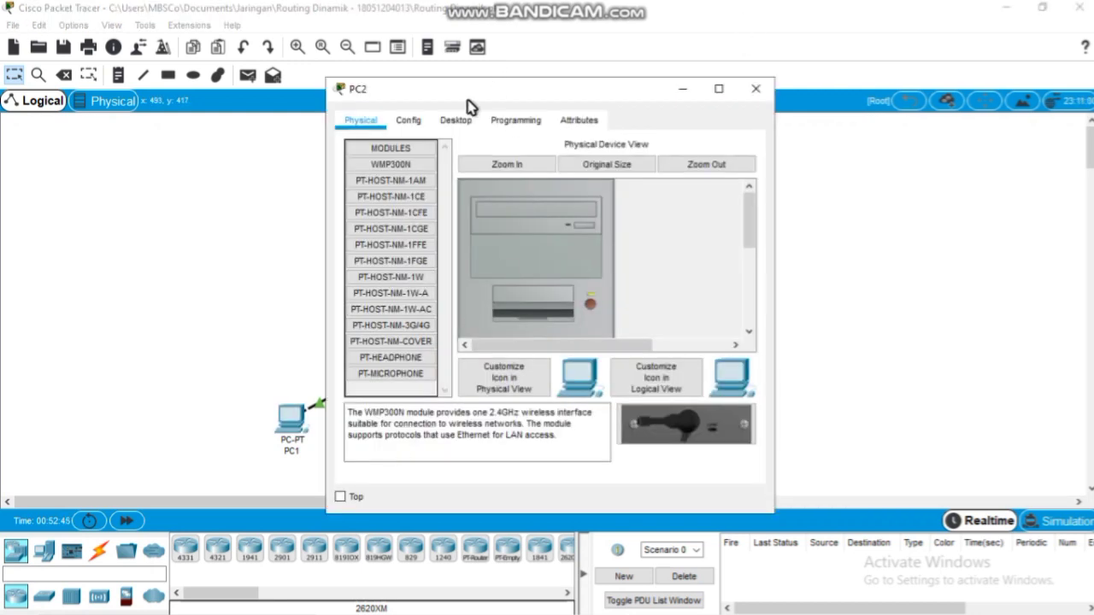
{"action": "left_click", "coordinate": [449, 124]}
{"action": "left_click", "coordinate": [419, 180]}
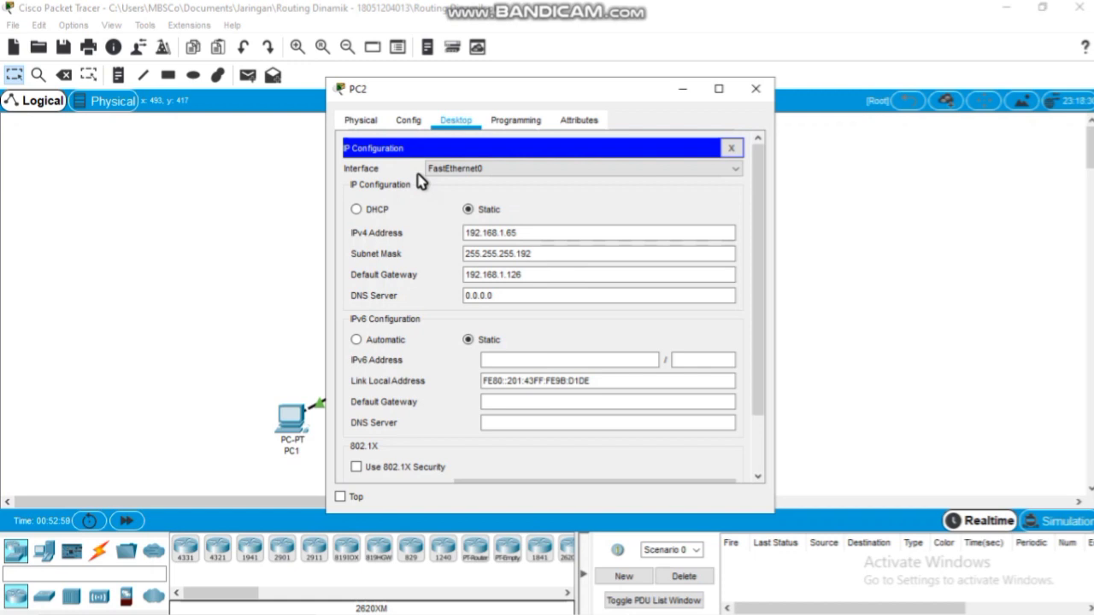
{"action": "left_click", "coordinate": [756, 89]}
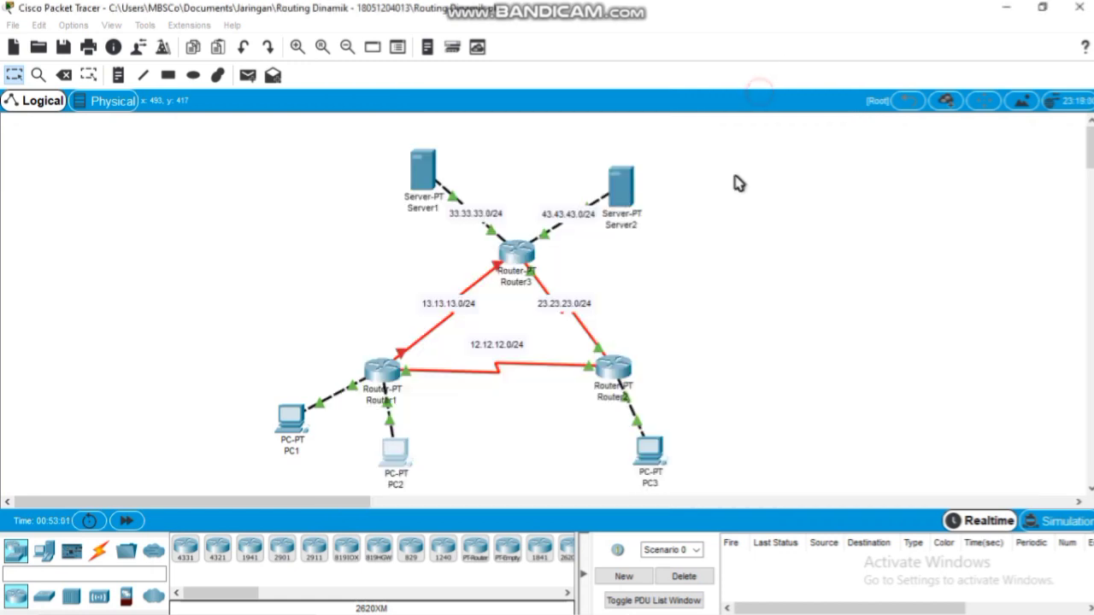
- Inspect PC3's global settings and static IP configuration, and close its device window
{"action": "left_click", "coordinate": [655, 453]}
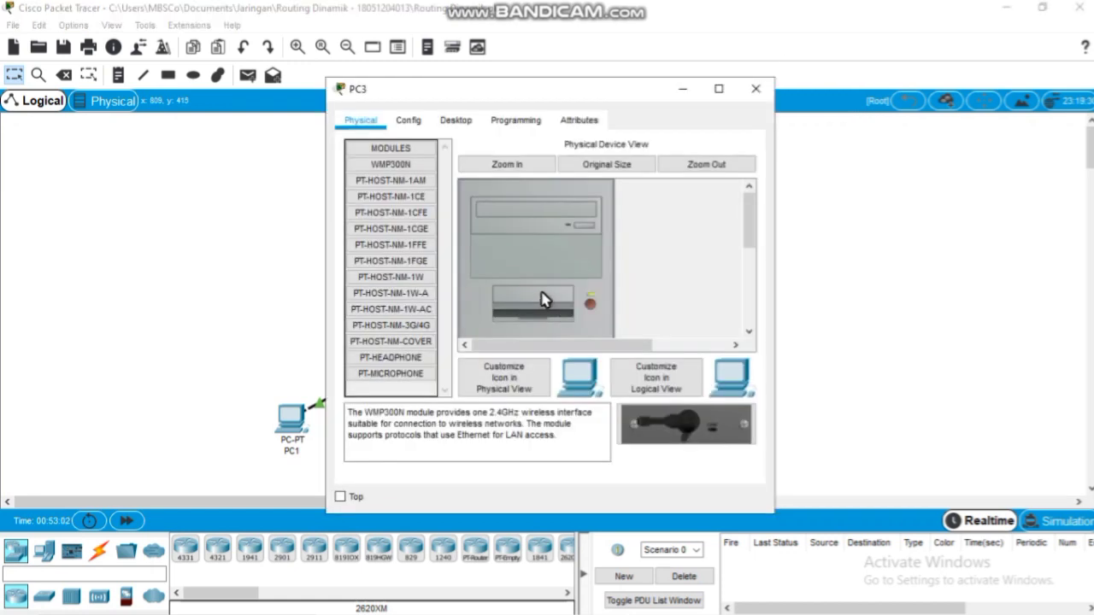
{"action": "left_click", "coordinate": [413, 122]}
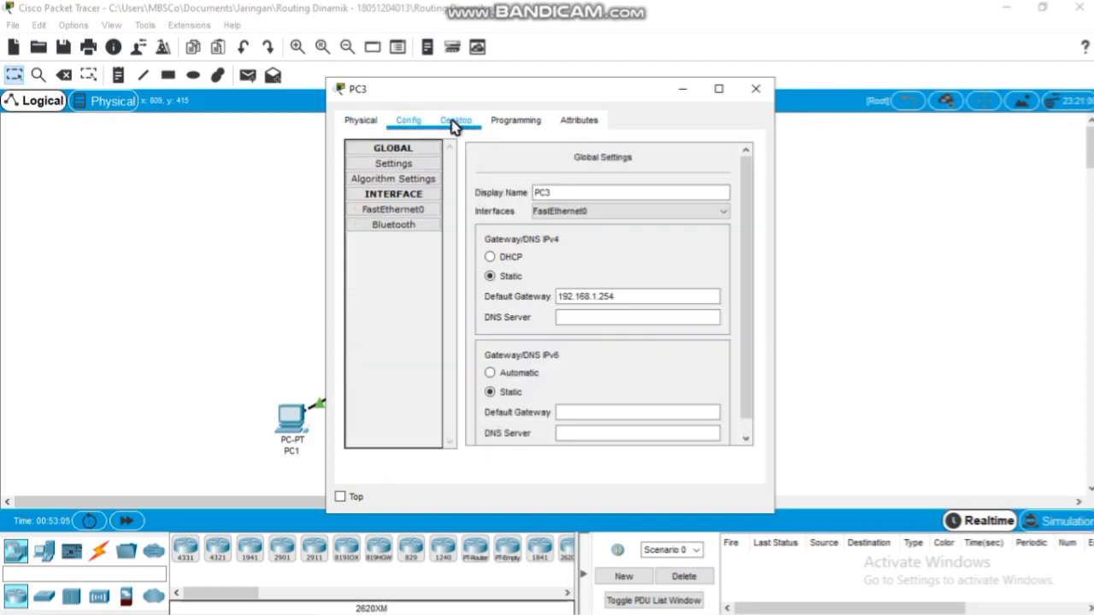
{"action": "left_click", "coordinate": [455, 121]}
{"action": "left_click", "coordinate": [411, 182]}
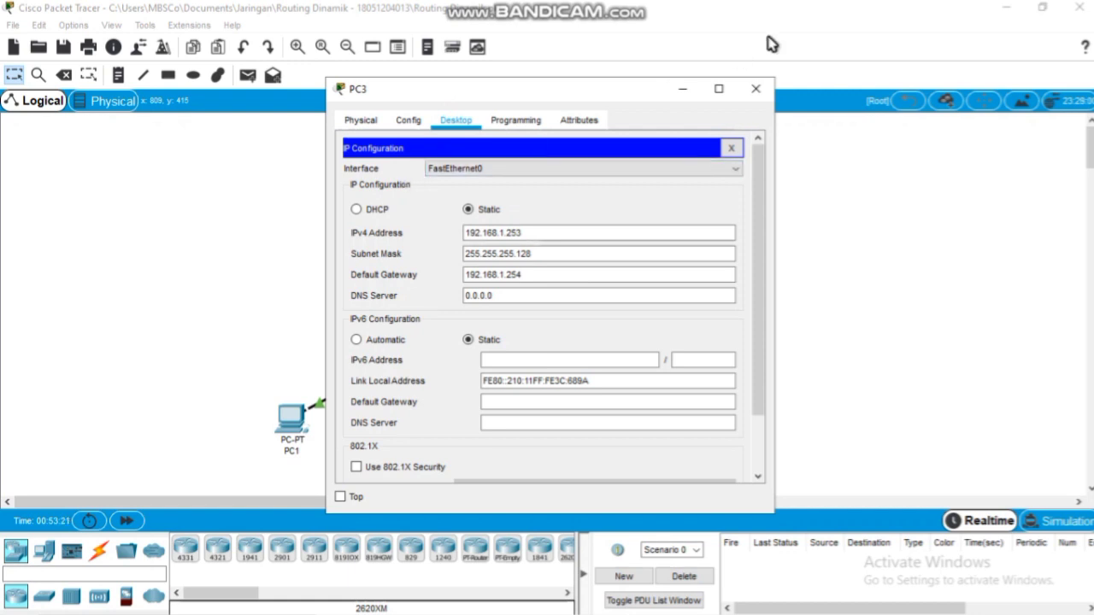
{"action": "left_click", "coordinate": [754, 94]}
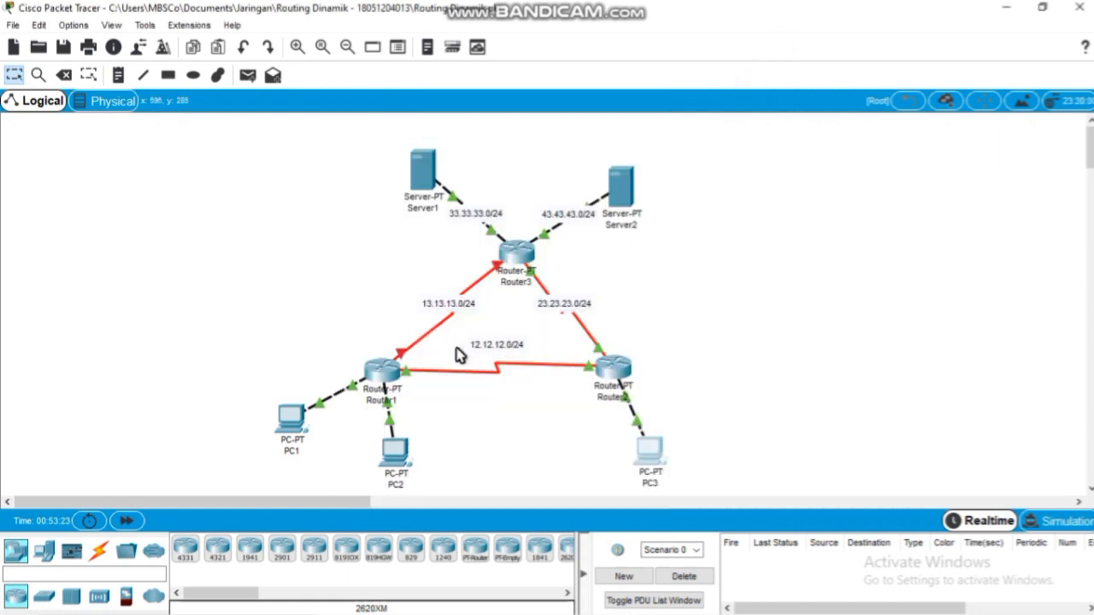
- Check the IP address, subnet mask and port status of Router1's FastEthernet0/0, FastEthernet1/0, Serial2/0 and Serial3/0 interfaces
{"action": "left_click", "coordinate": [380, 376]}
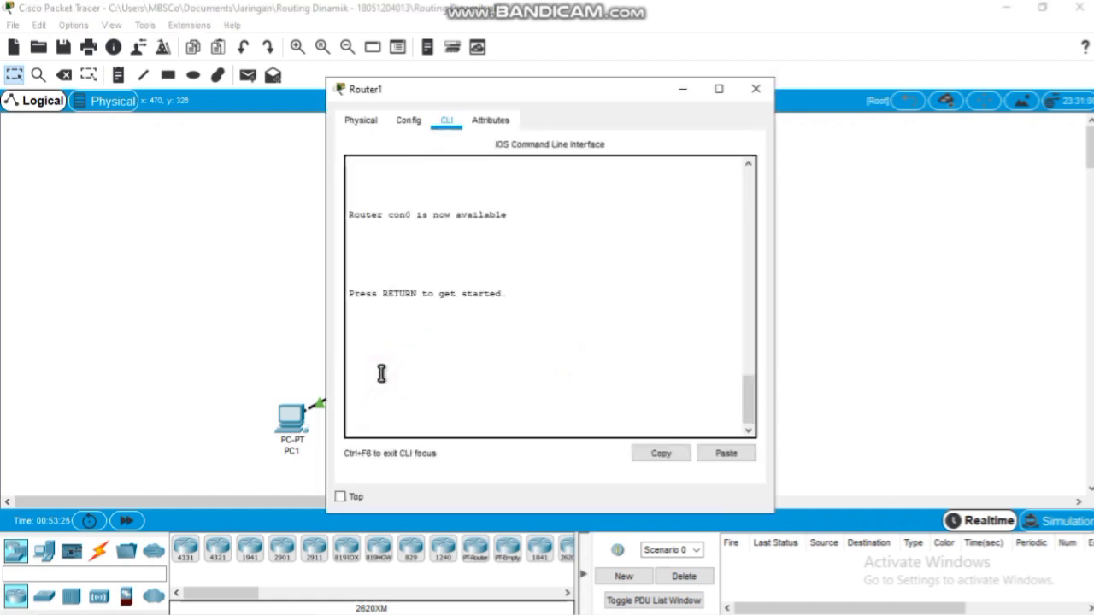
{"action": "left_click", "coordinate": [414, 127]}
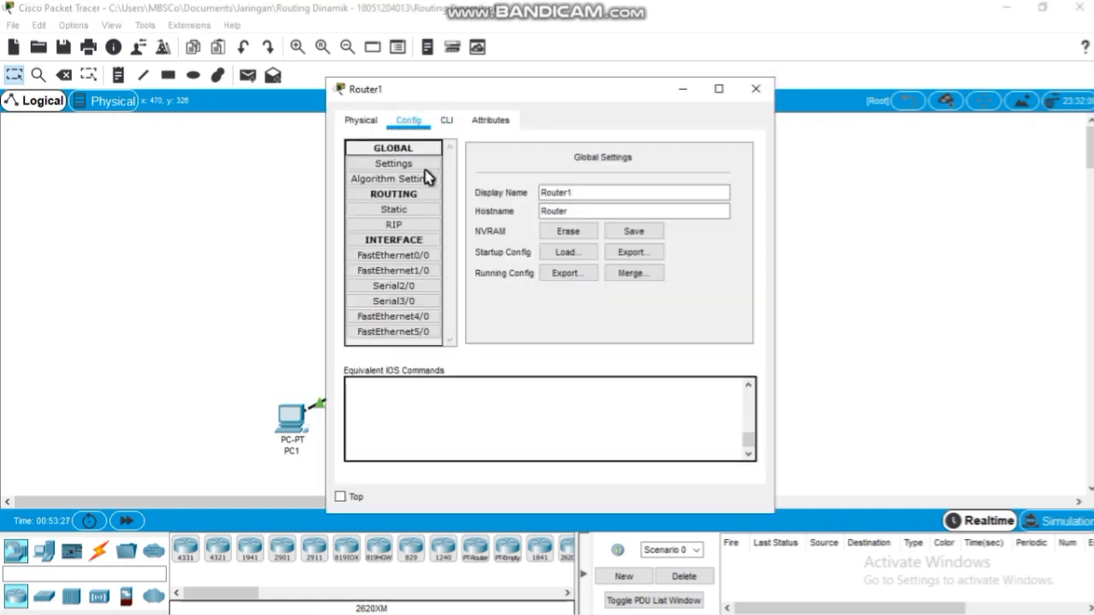
{"action": "left_click", "coordinate": [399, 254]}
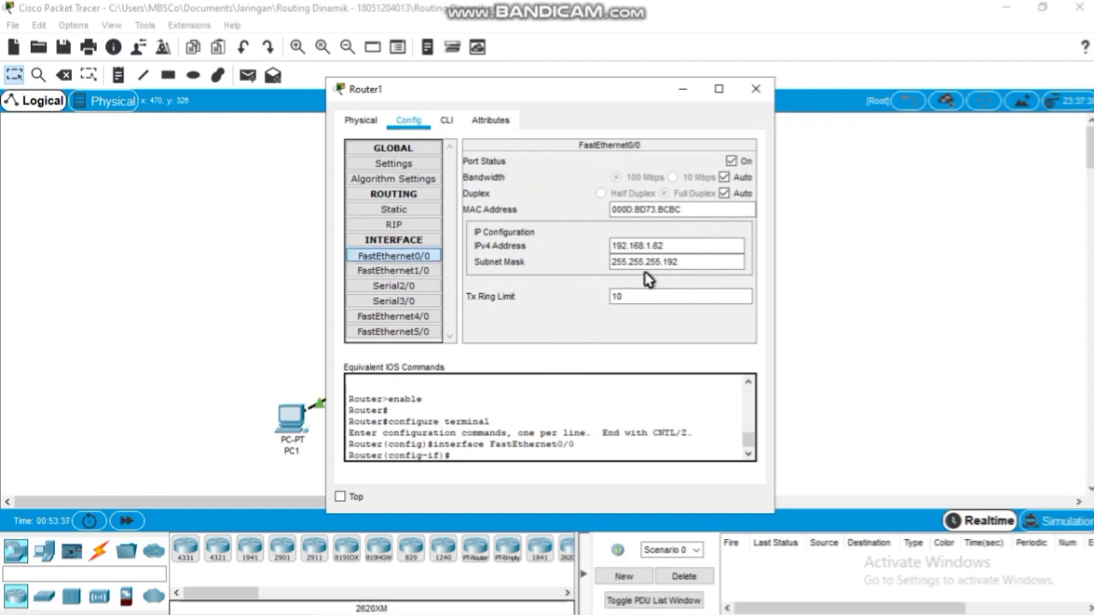
{"action": "left_click", "coordinate": [415, 275]}
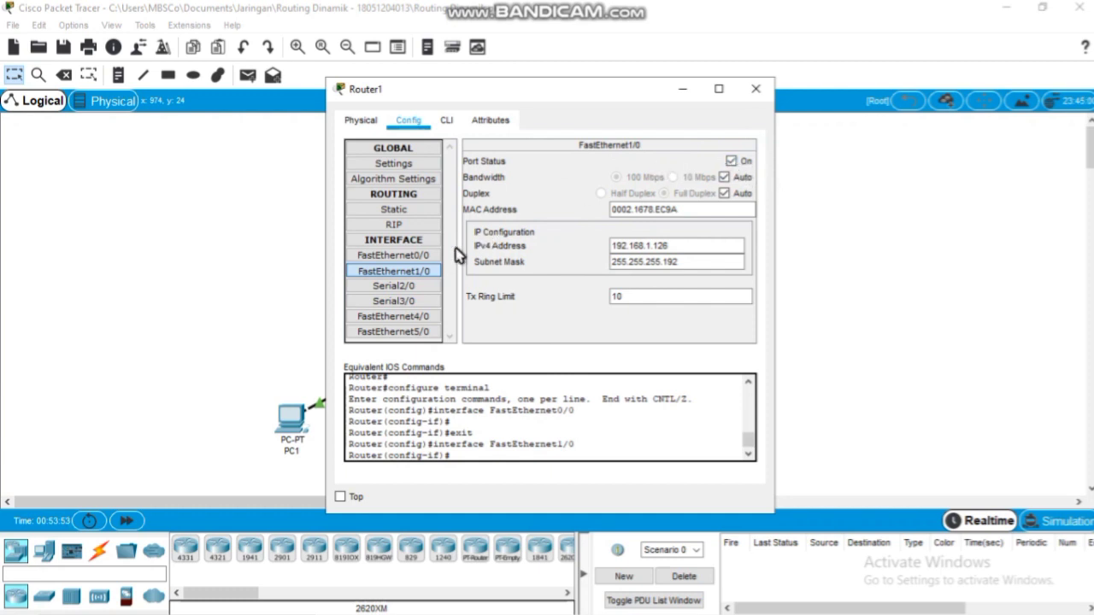
{"action": "left_click", "coordinate": [413, 287]}
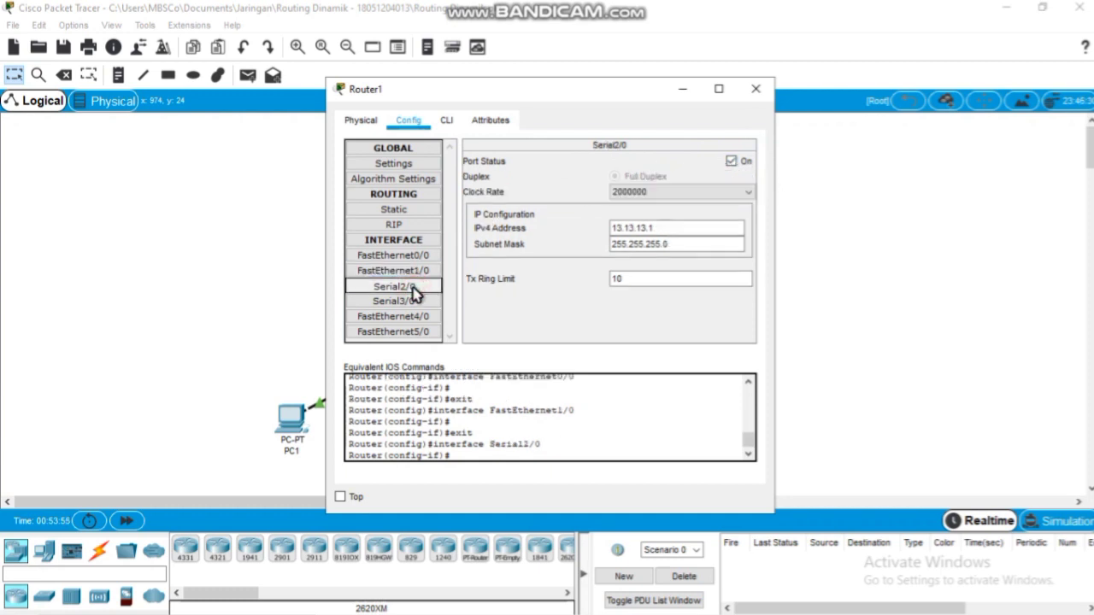
{"action": "left_click", "coordinate": [626, 246]}
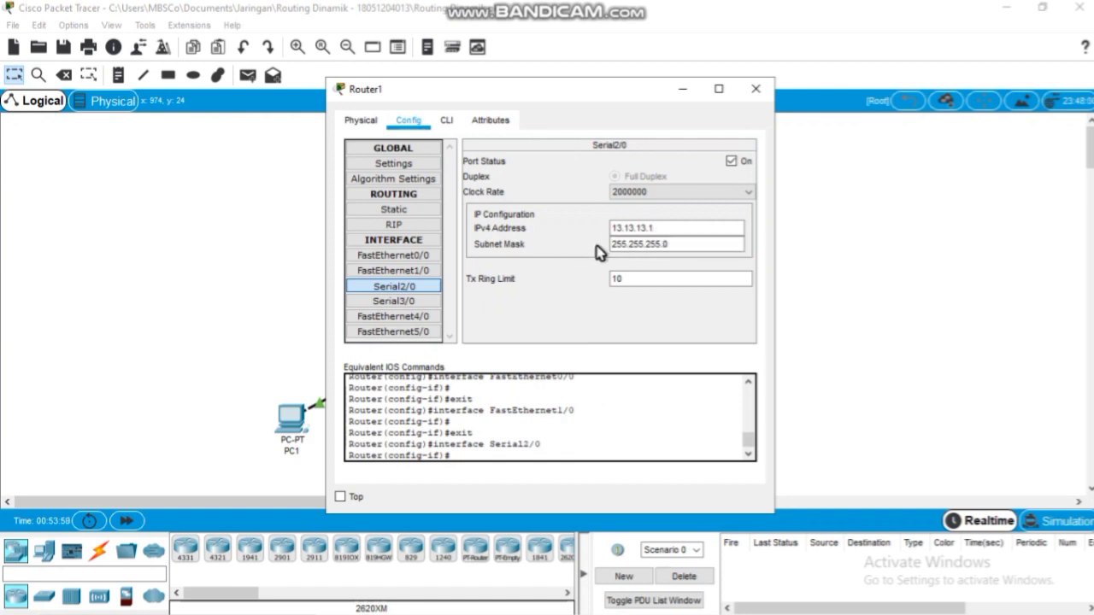
{"action": "left_click", "coordinate": [425, 304]}
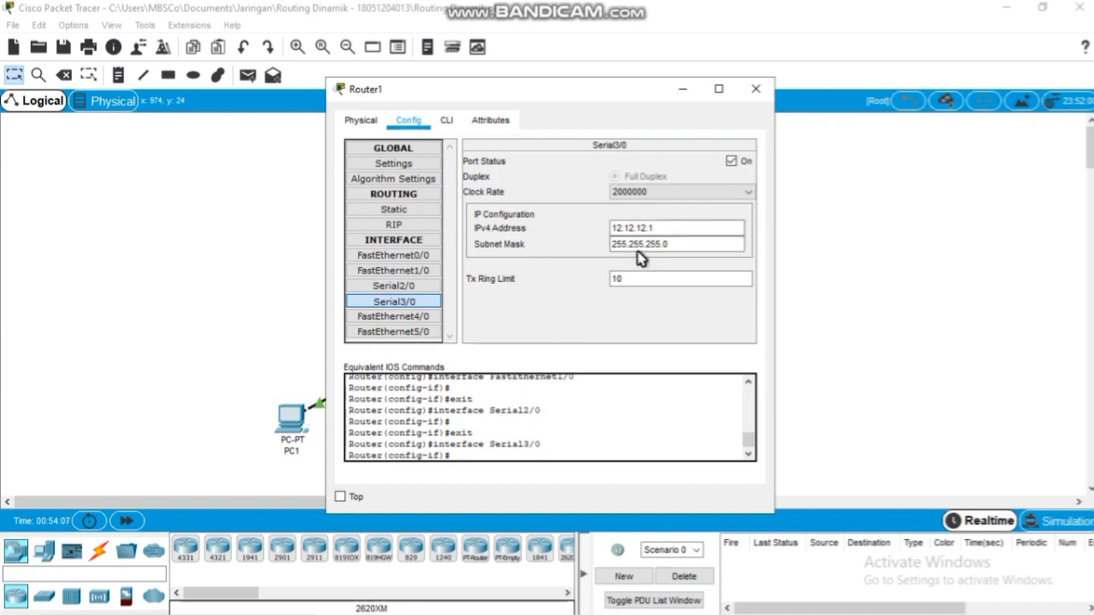
- Check Router1's FastEthernet4/0 and FastEthernet5/0 interfaces and its RIP network list, and close the router window
{"action": "left_click", "coordinate": [418, 317]}
{"action": "left_click", "coordinate": [417, 332]}
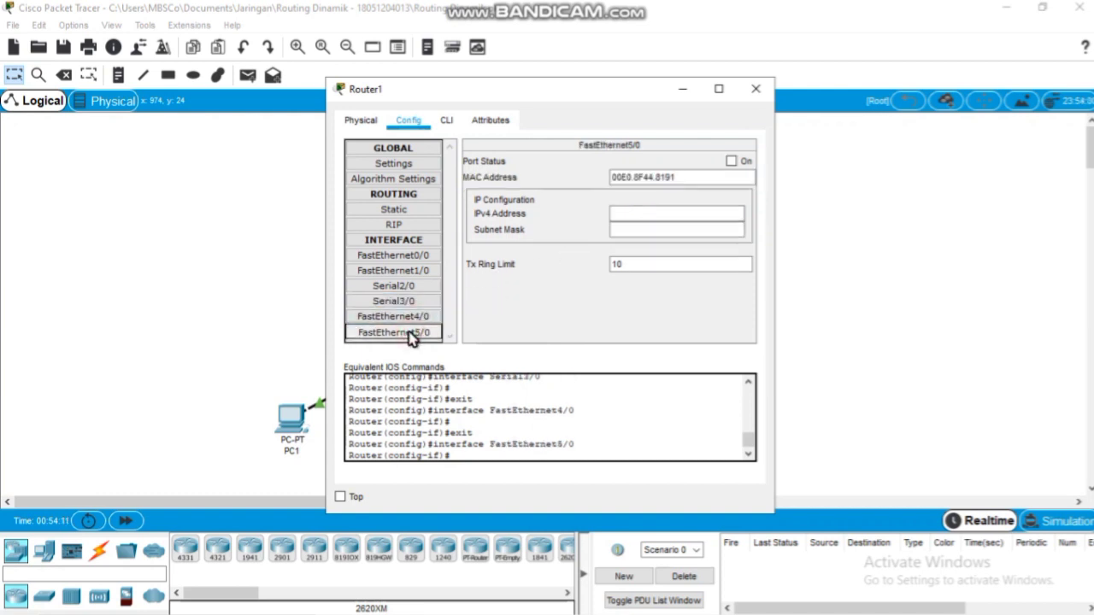
{"action": "left_click", "coordinate": [411, 319]}
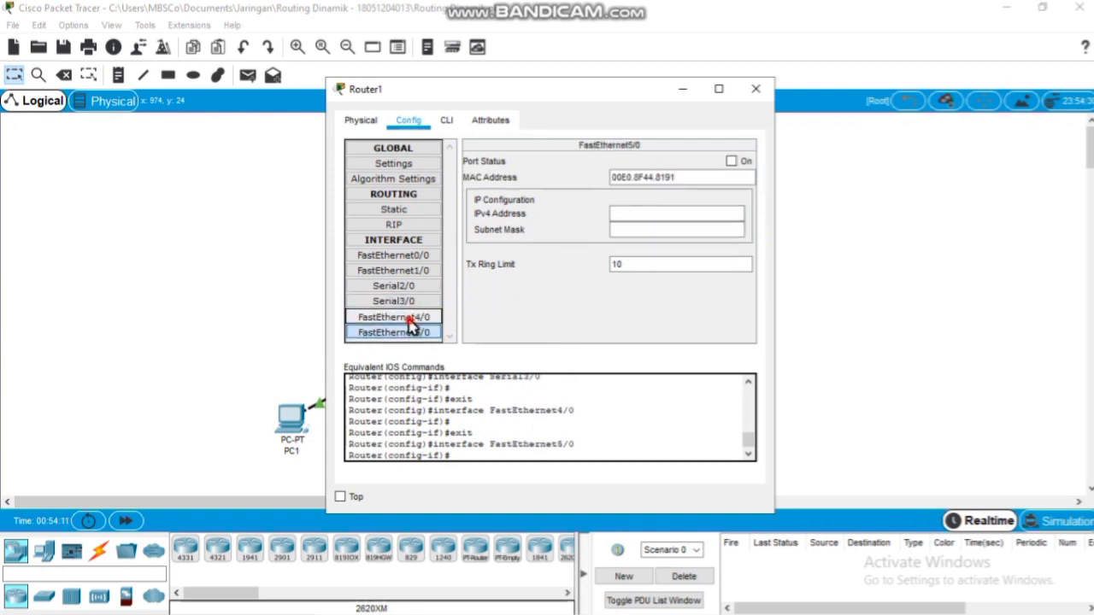
{"action": "left_click", "coordinate": [408, 225]}
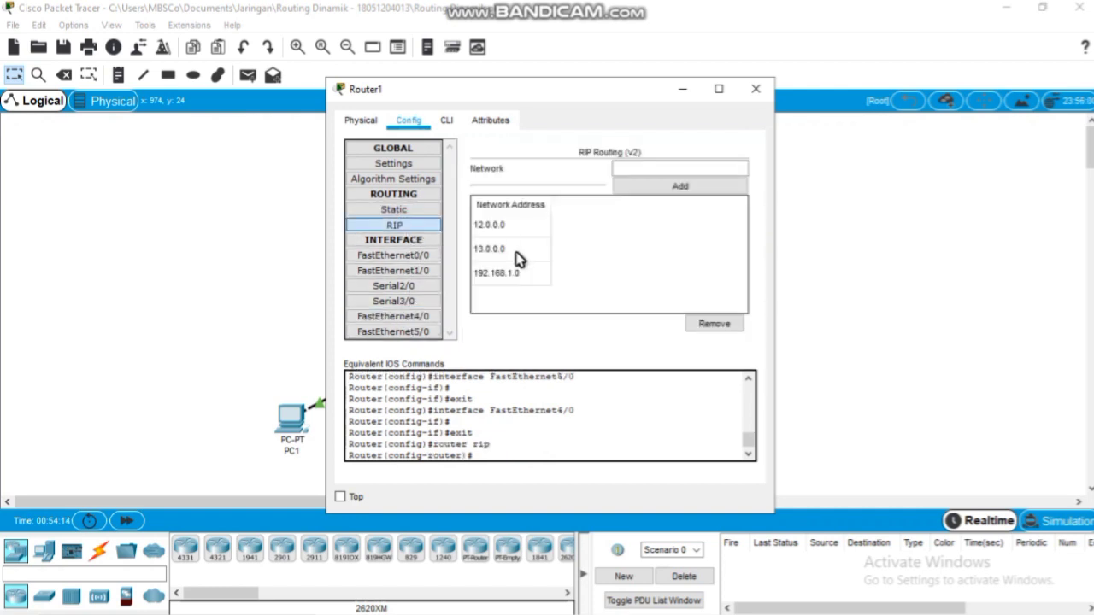
{"action": "left_click", "coordinate": [755, 89]}
- Check the IP address, subnet mask and port status of Router2's FastEthernet0/0, FastEthernet1/0, Serial2/0 and Serial3/0 interfaces
{"action": "left_click", "coordinate": [613, 370]}
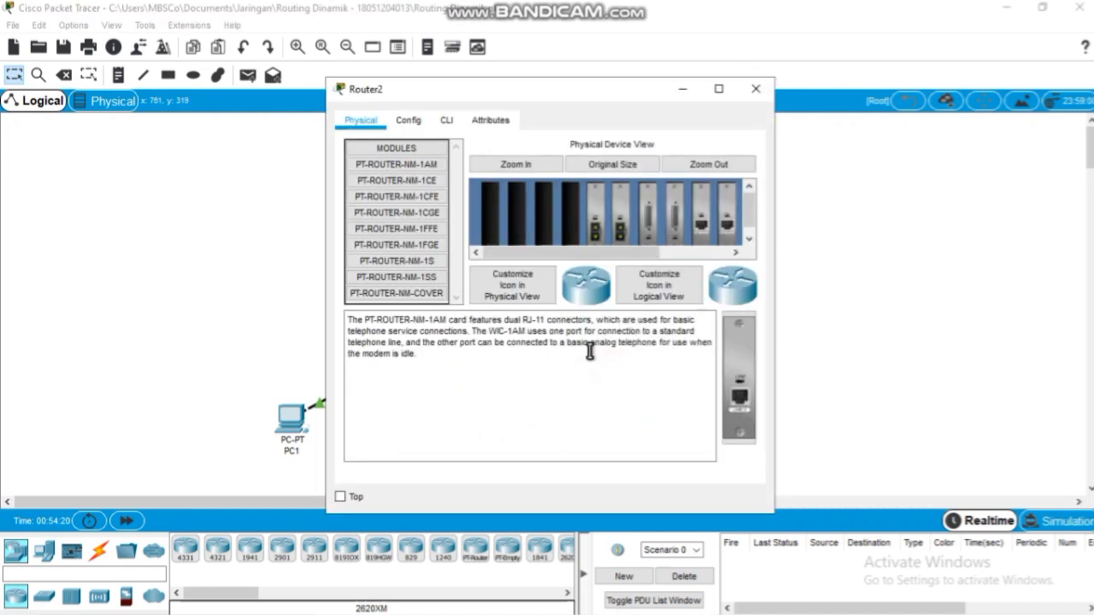
{"action": "left_click", "coordinate": [410, 124]}
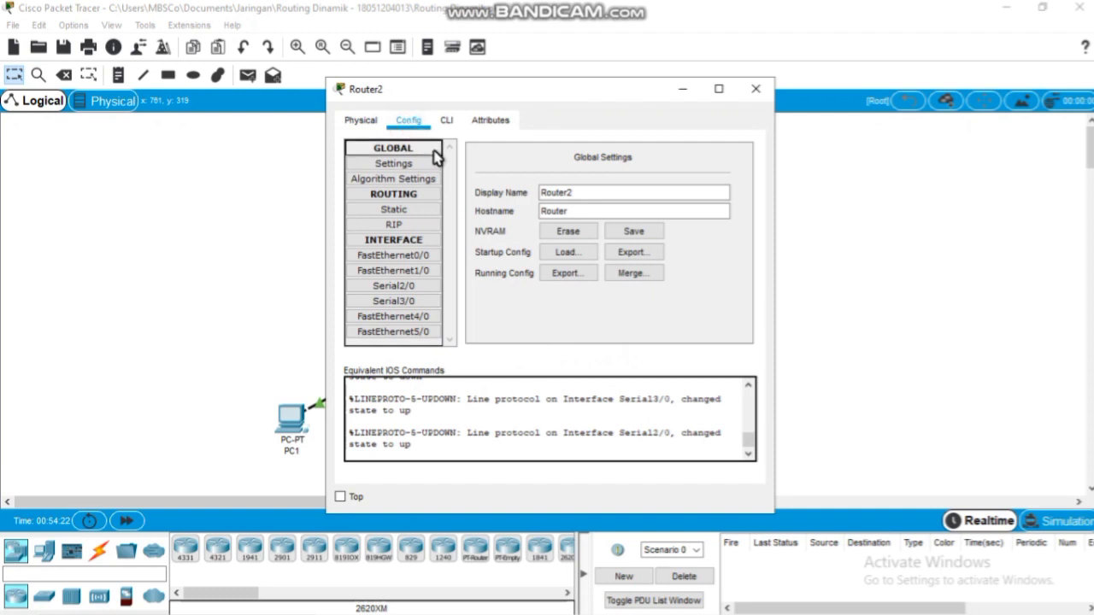
{"action": "left_click", "coordinate": [403, 256]}
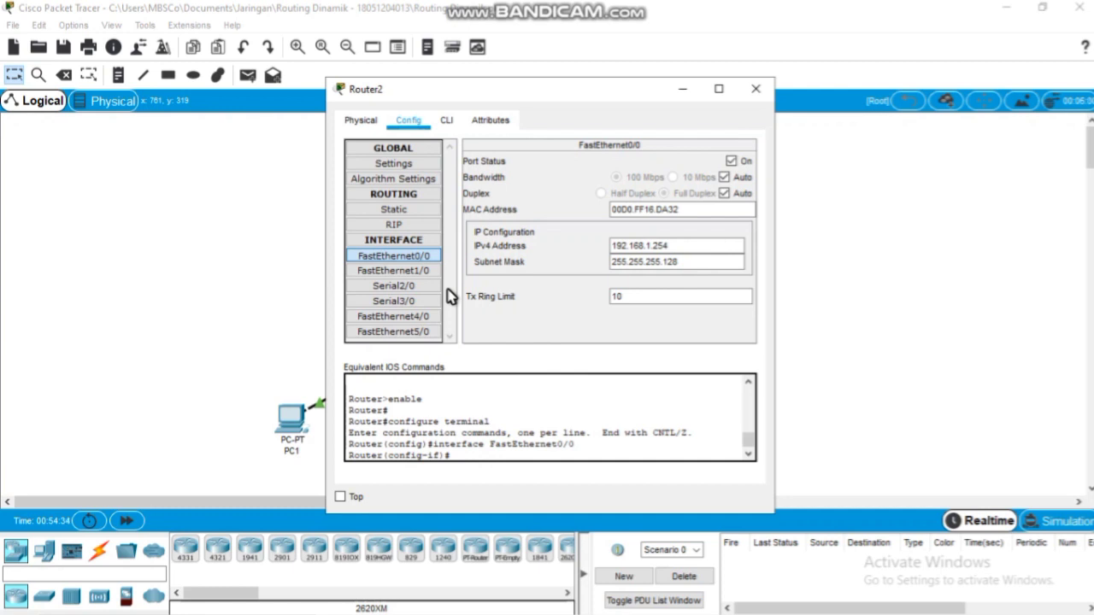
{"action": "left_click", "coordinate": [421, 272]}
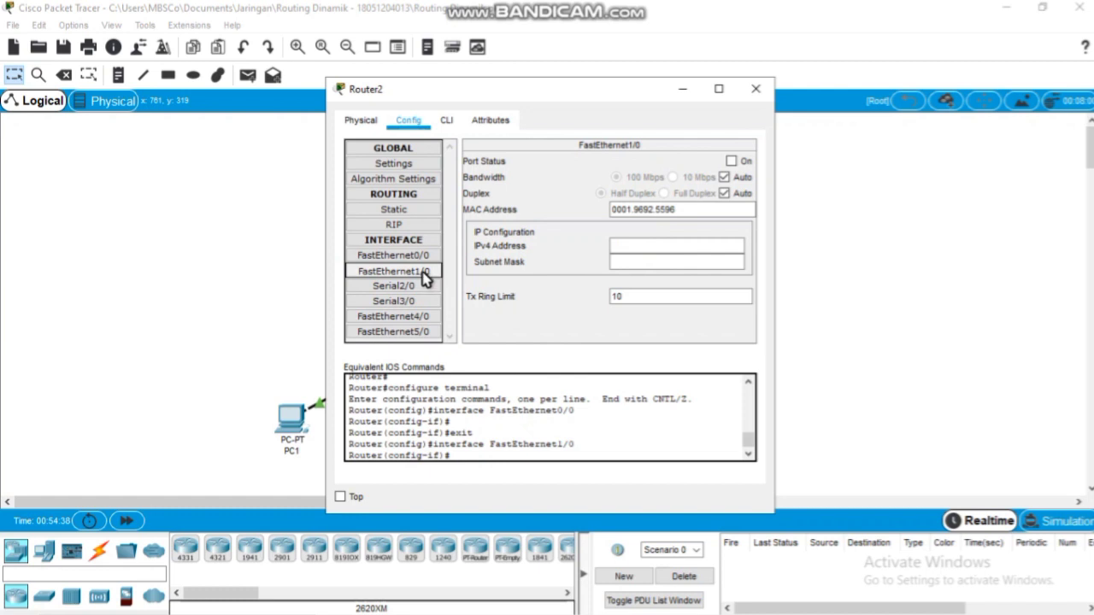
{"action": "left_click", "coordinate": [420, 289]}
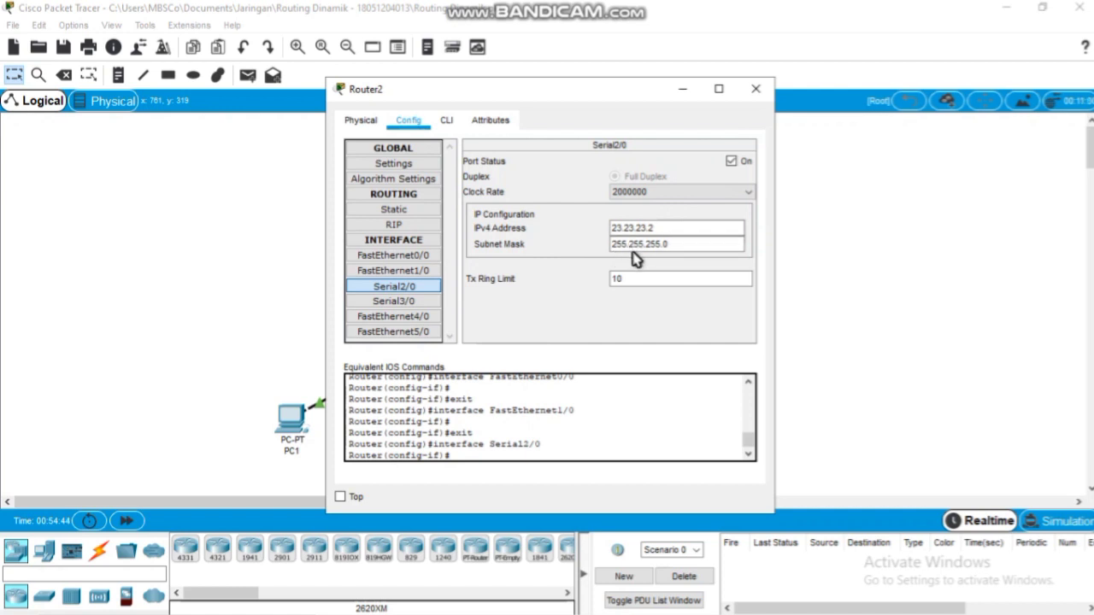
{"action": "left_click", "coordinate": [436, 302]}
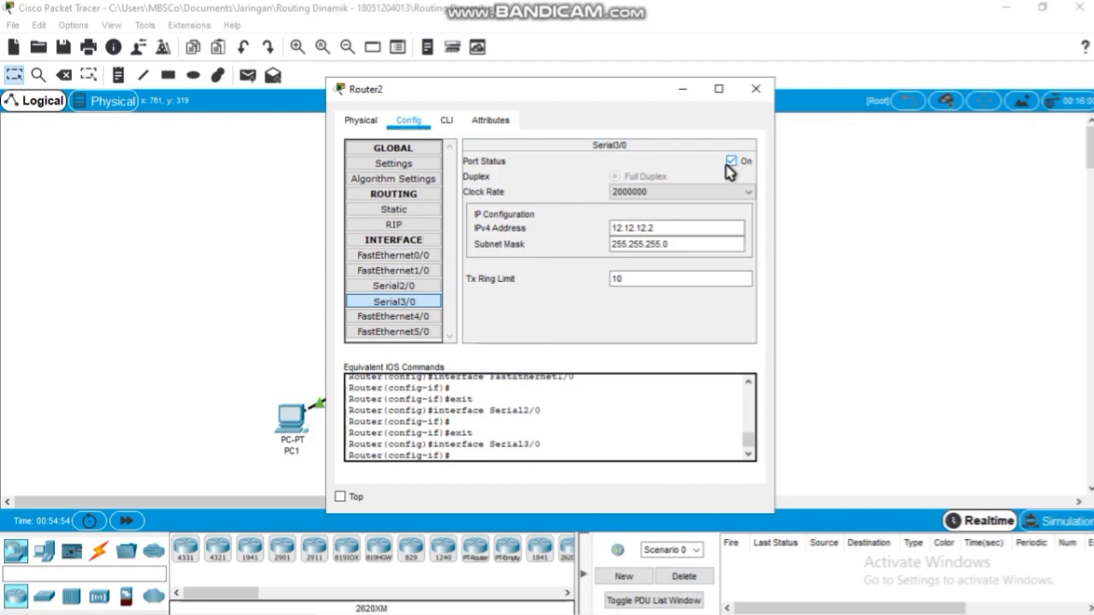
- Recheck Router2's FastEthernet0/0 and FastEthernet1/0 interface settings and close the router window
{"action": "left_click", "coordinate": [422, 270]}
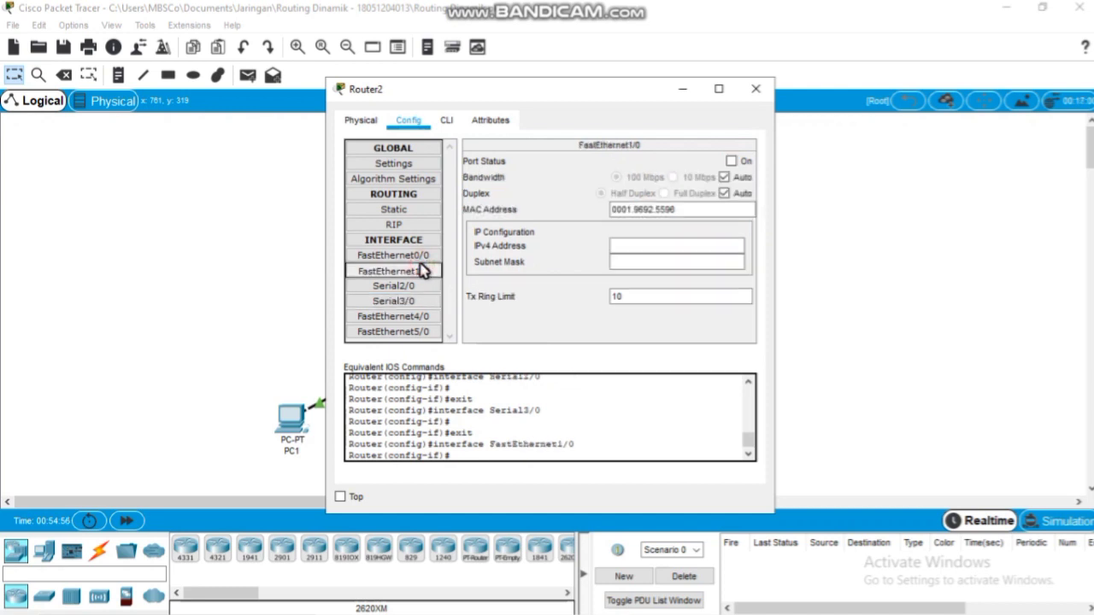
{"action": "left_click", "coordinate": [418, 258]}
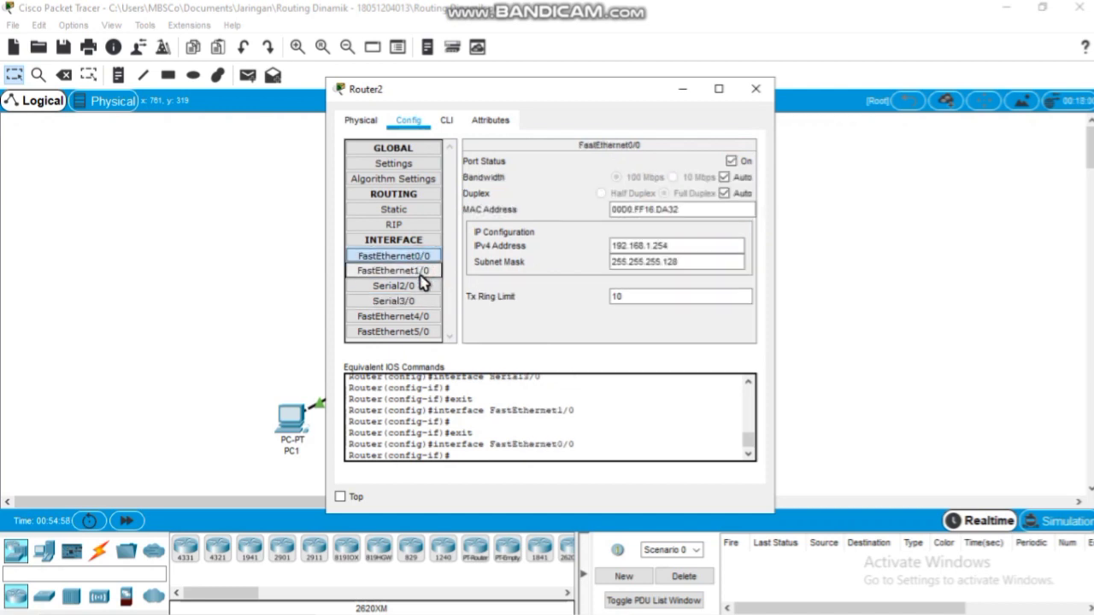
{"action": "left_click", "coordinate": [421, 271]}
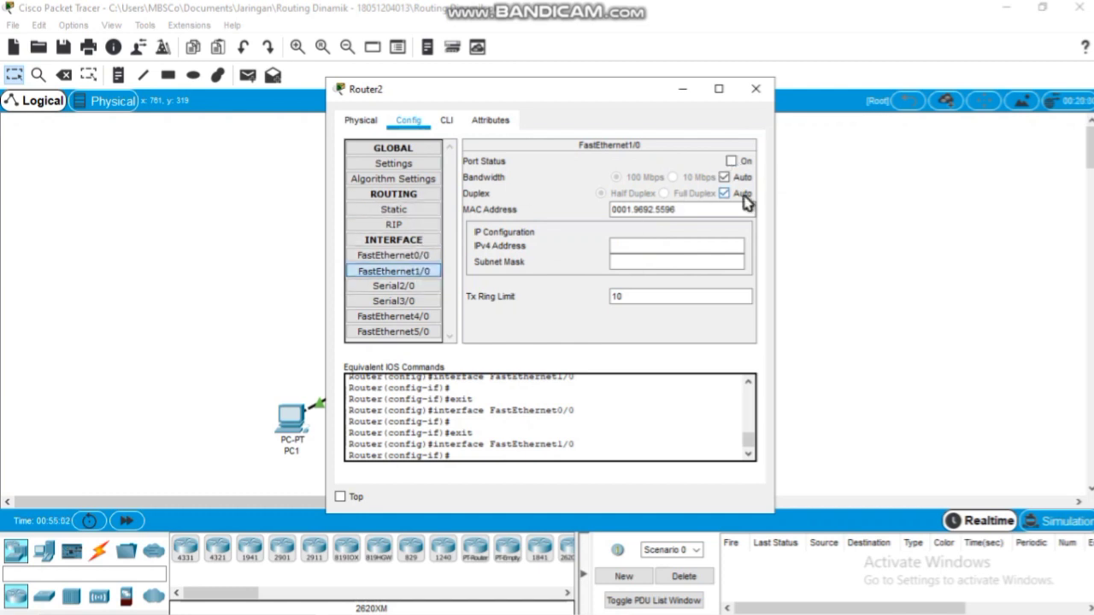
{"action": "left_click", "coordinate": [756, 89]}
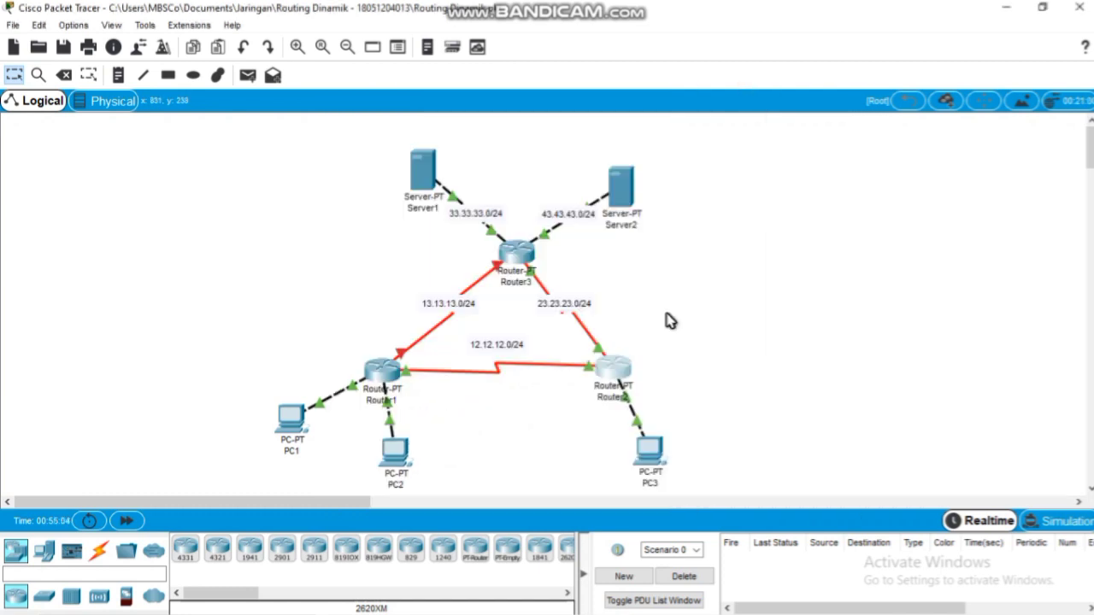
- Check the IP address, subnet mask and port status of all Router3 interfaces from FastEthernet0/0 to FastEthernet5/0
{"action": "left_click", "coordinate": [519, 258]}
{"action": "left_click", "coordinate": [407, 119]}
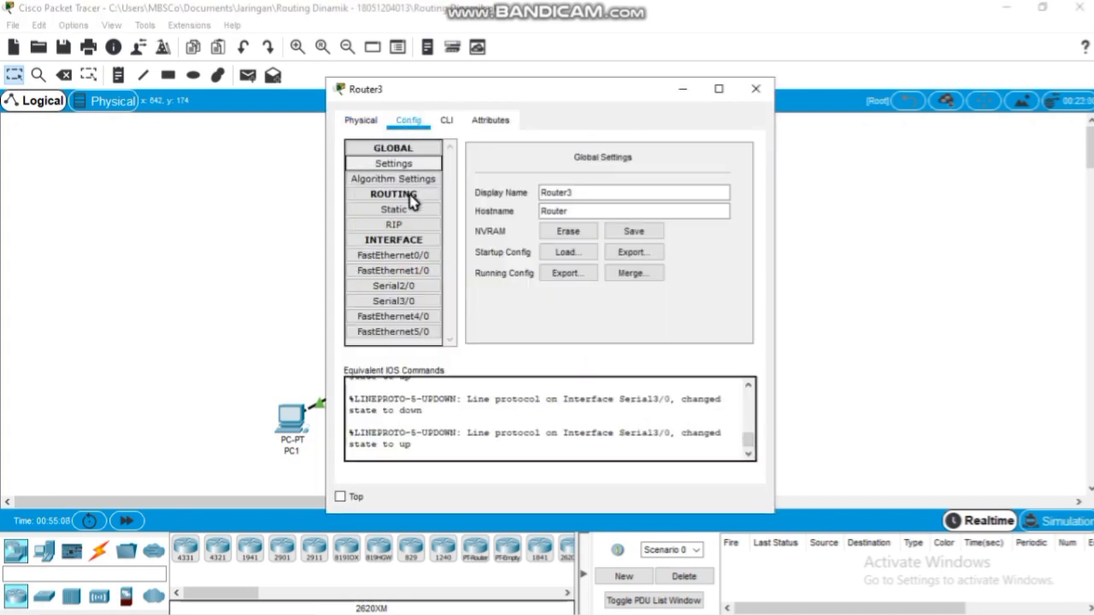
{"action": "left_click", "coordinate": [420, 256]}
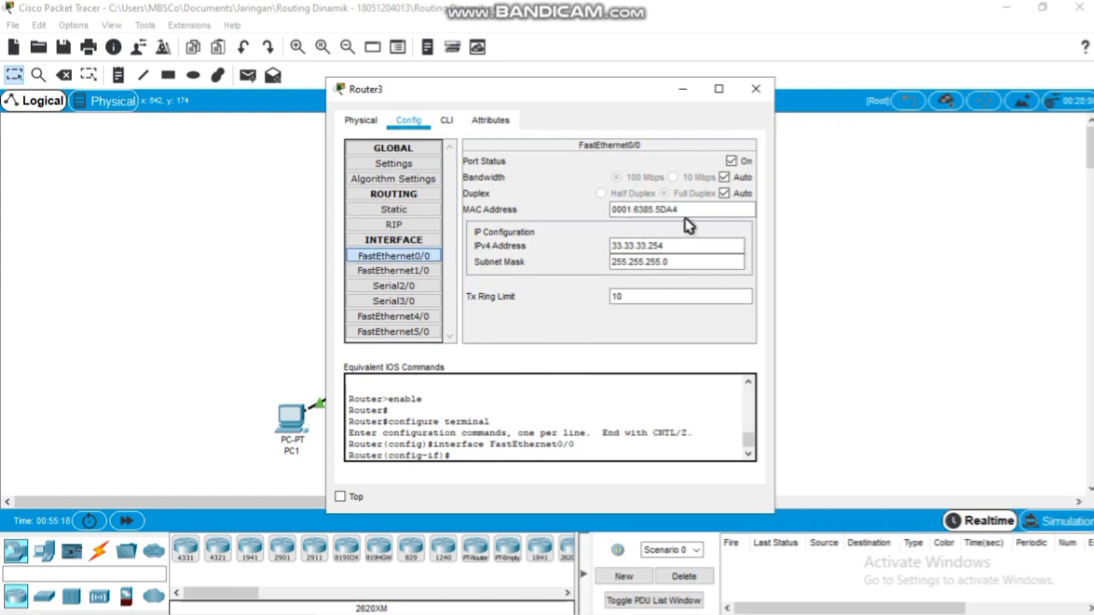
{"action": "left_click", "coordinate": [424, 271]}
{"action": "left_click", "coordinate": [629, 261]}
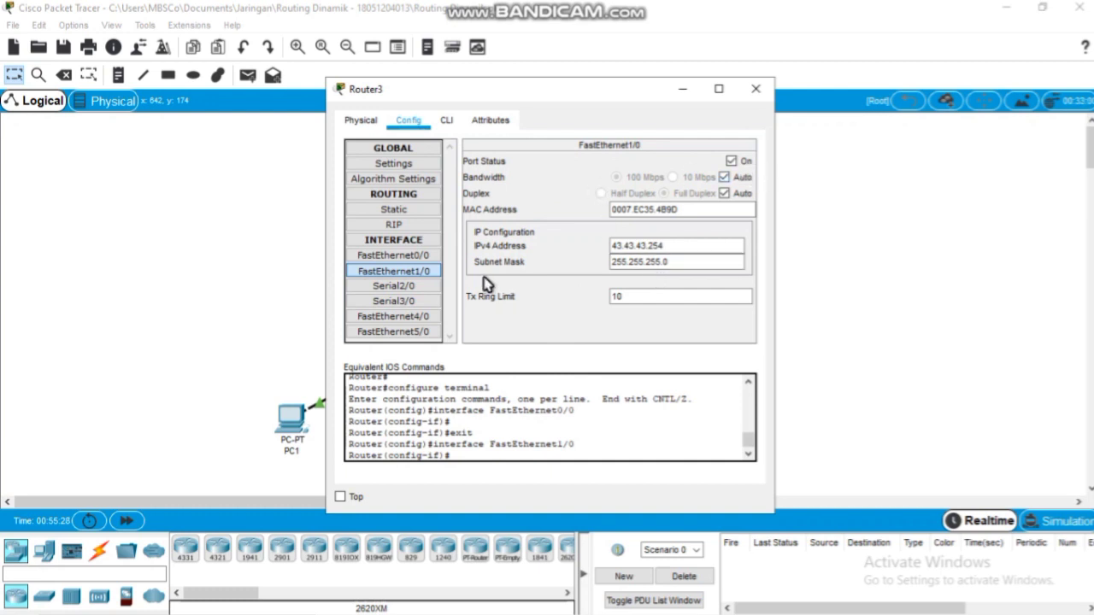
{"action": "left_click", "coordinate": [417, 288]}
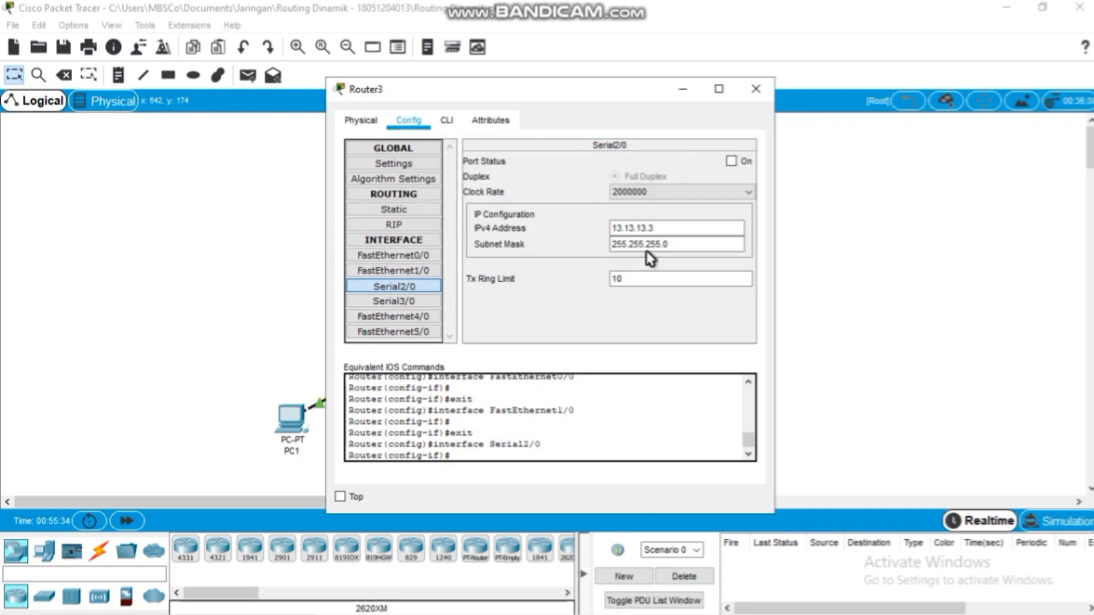
{"action": "left_click", "coordinate": [418, 303]}
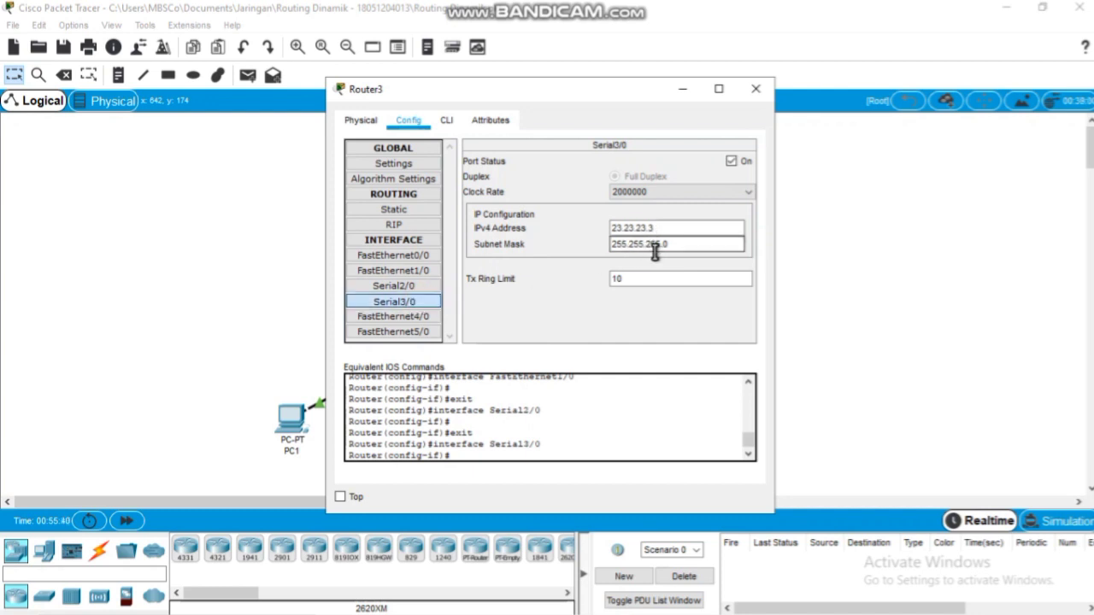
{"action": "left_click", "coordinate": [400, 317]}
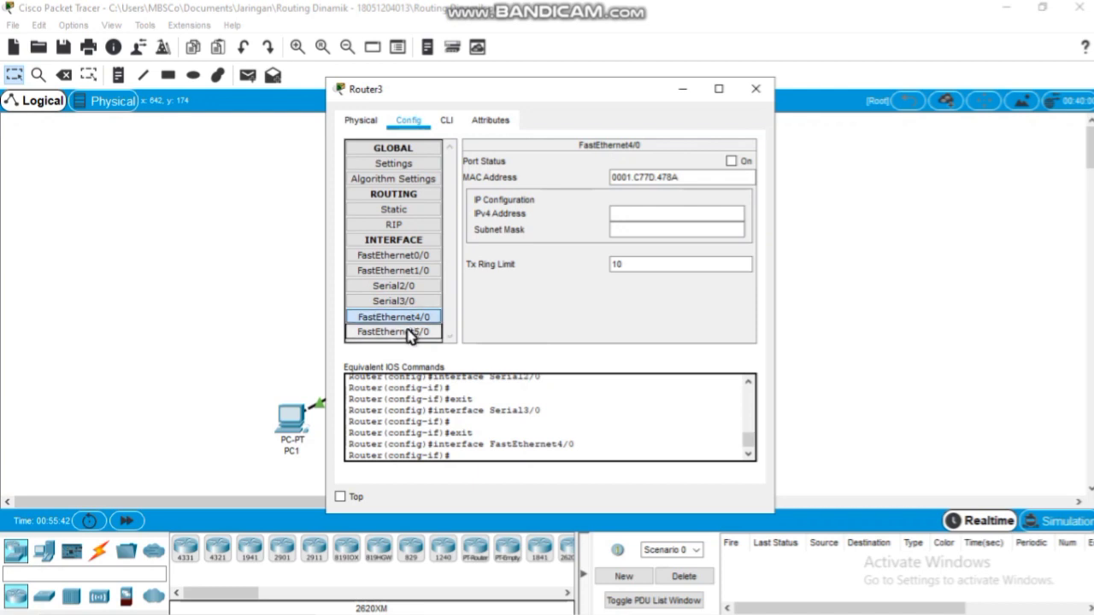
{"action": "left_click", "coordinate": [411, 333]}
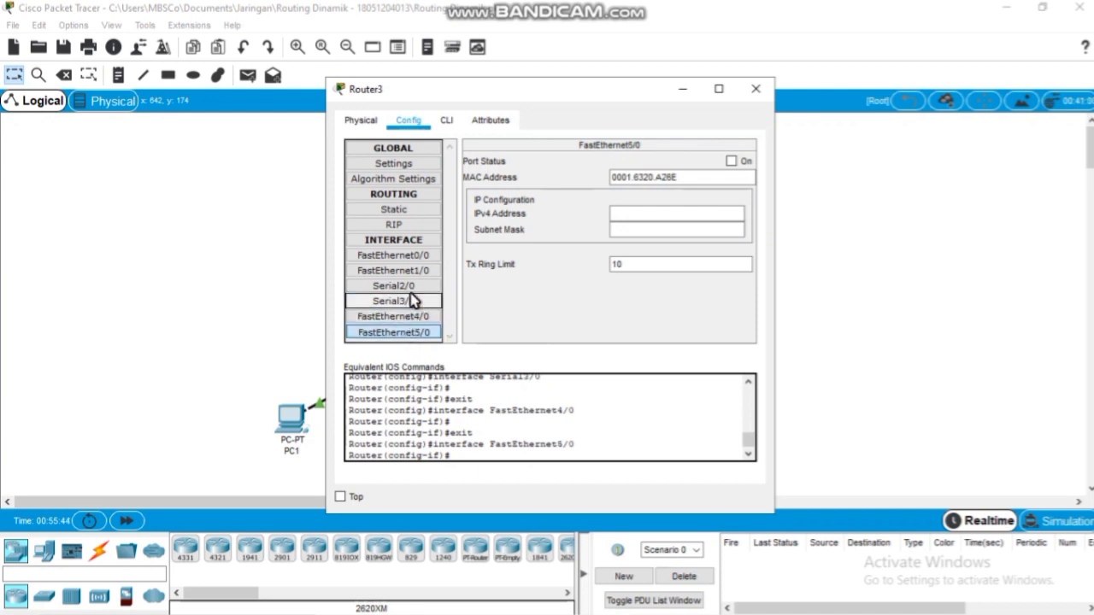
- Compare Router3's two serial interfaces and turn on the port status of Serial2/0
{"action": "left_click", "coordinate": [414, 300]}
{"action": "left_click", "coordinate": [413, 287]}
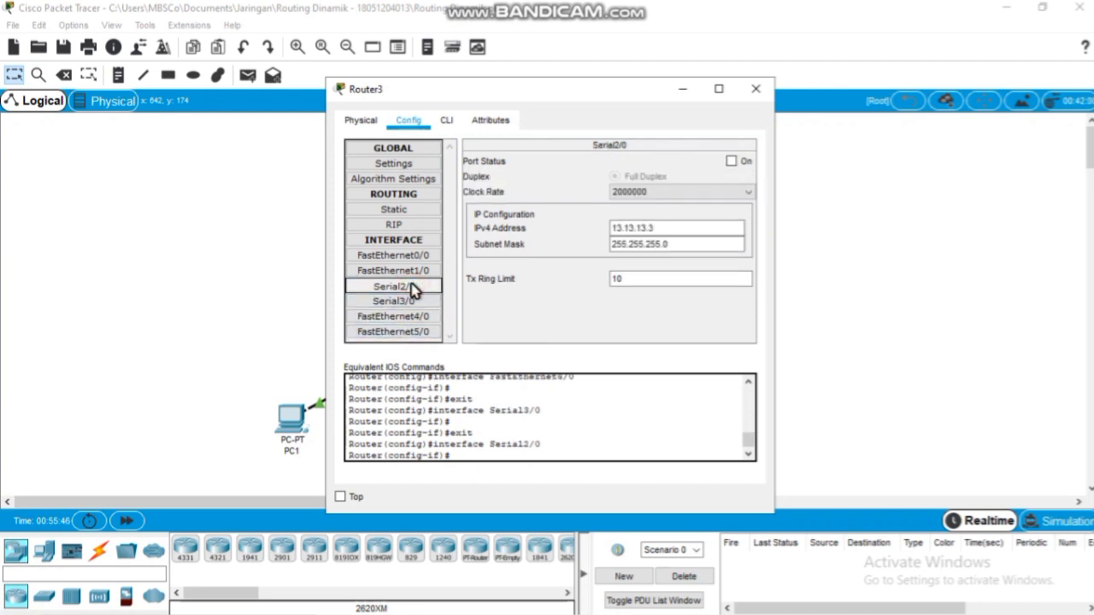
{"action": "left_click", "coordinate": [414, 300]}
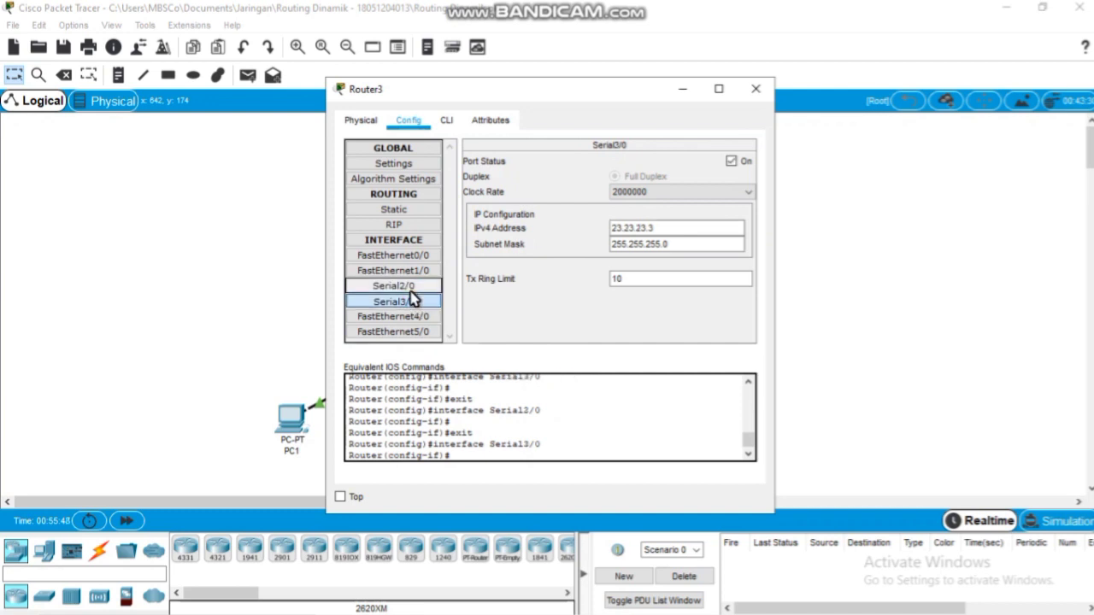
{"action": "left_click", "coordinate": [414, 289]}
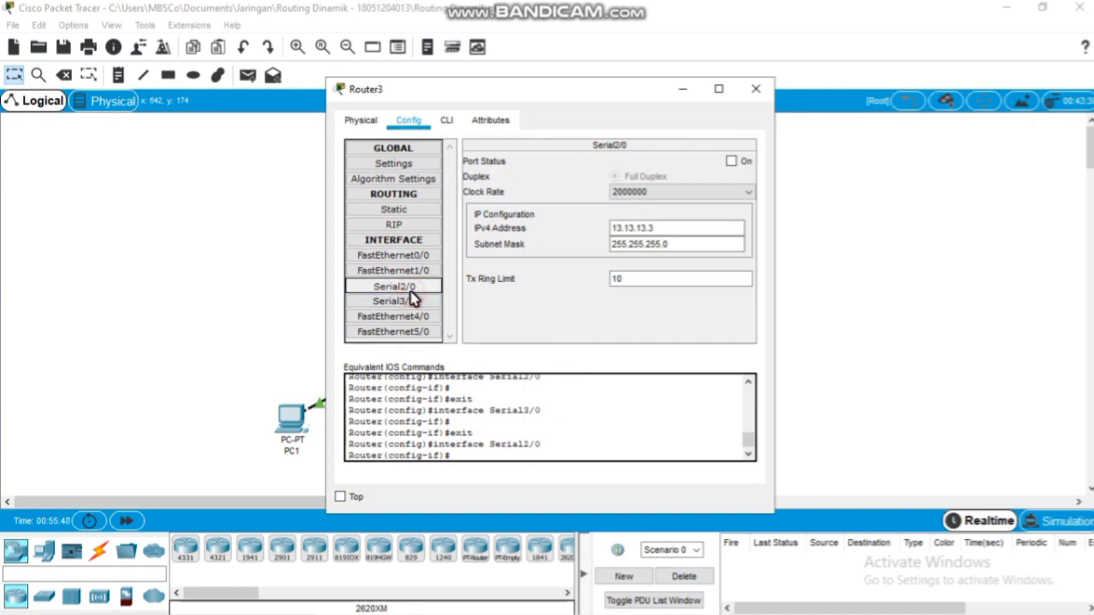
{"action": "left_click", "coordinate": [731, 162]}
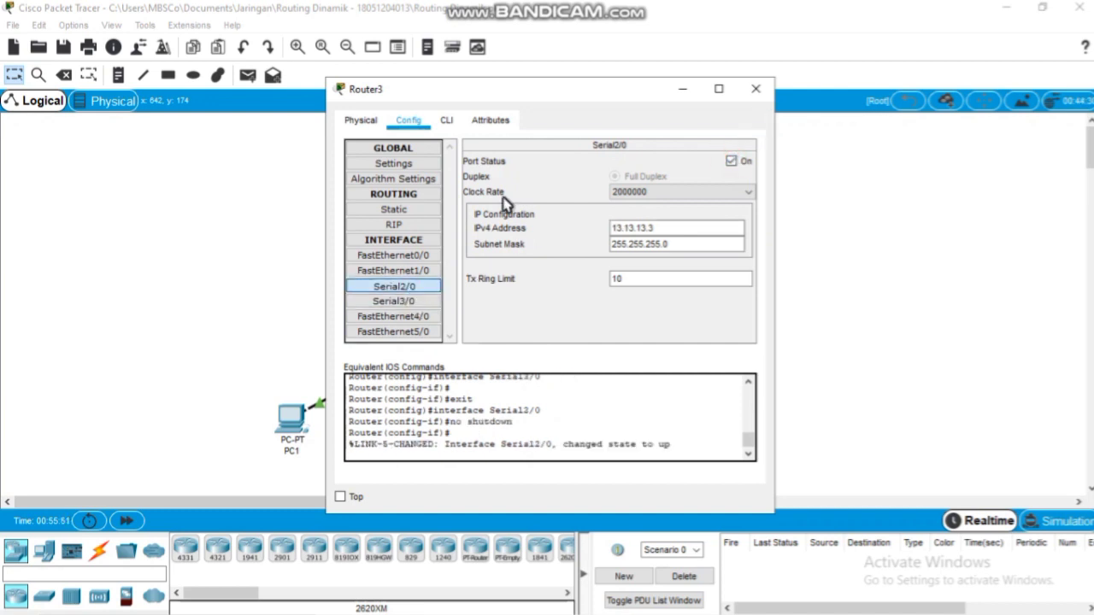
- Recheck Router3's FastEthernet0/0 and FastEthernet1/0 interface settings and close the router window
{"action": "left_click", "coordinate": [394, 257]}
{"action": "left_click", "coordinate": [397, 271]}
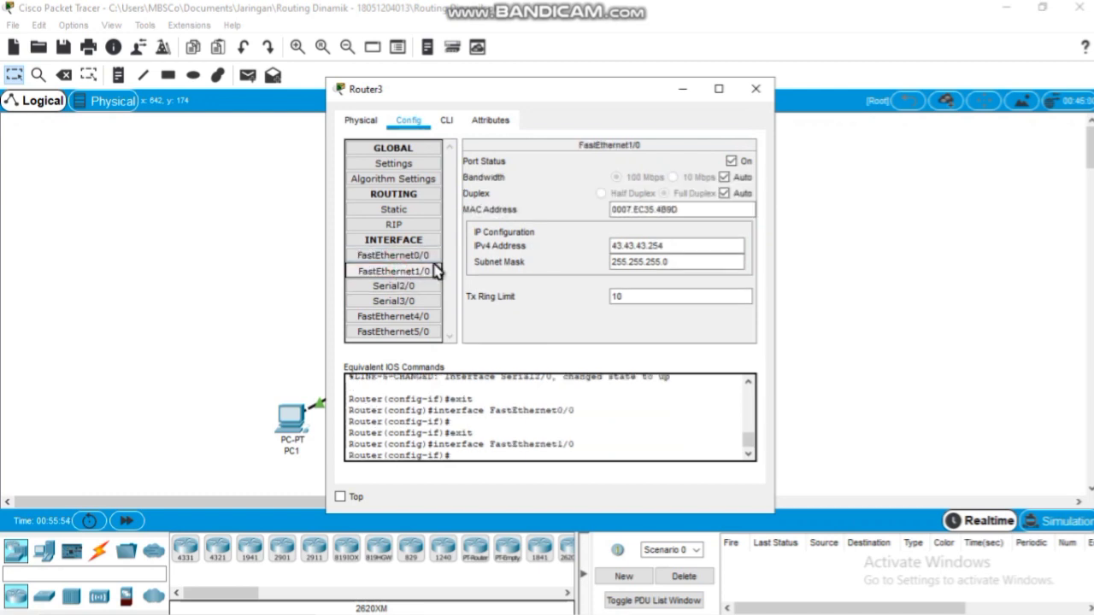
{"action": "left_click", "coordinate": [756, 89]}
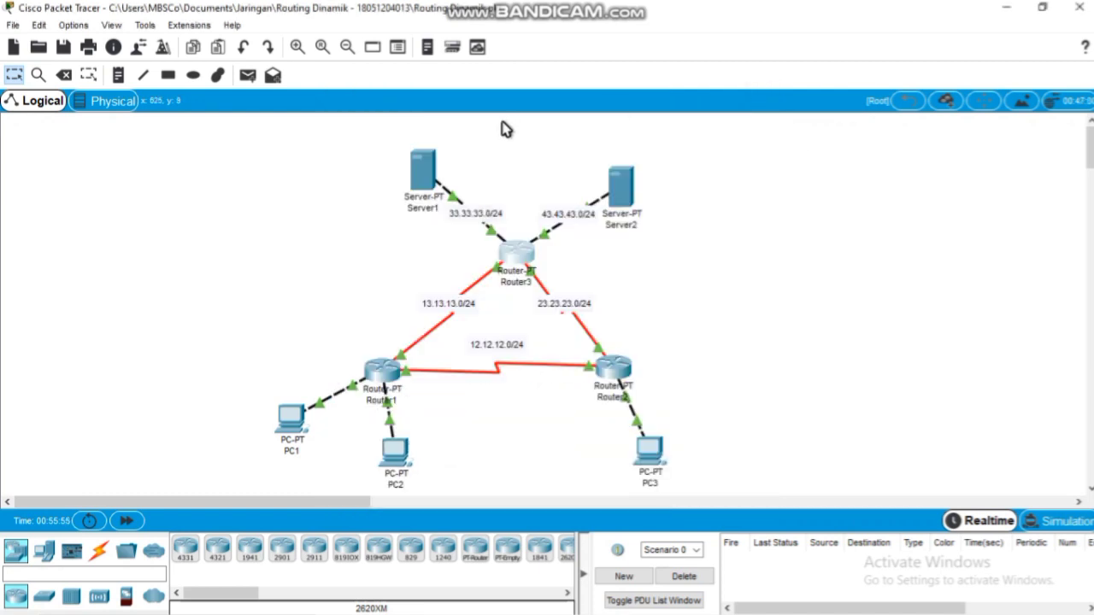
- Check Server1's default gateway and its FastEthernet0 IP address and subnet mask, and close the server window
{"action": "left_click", "coordinate": [434, 171]}
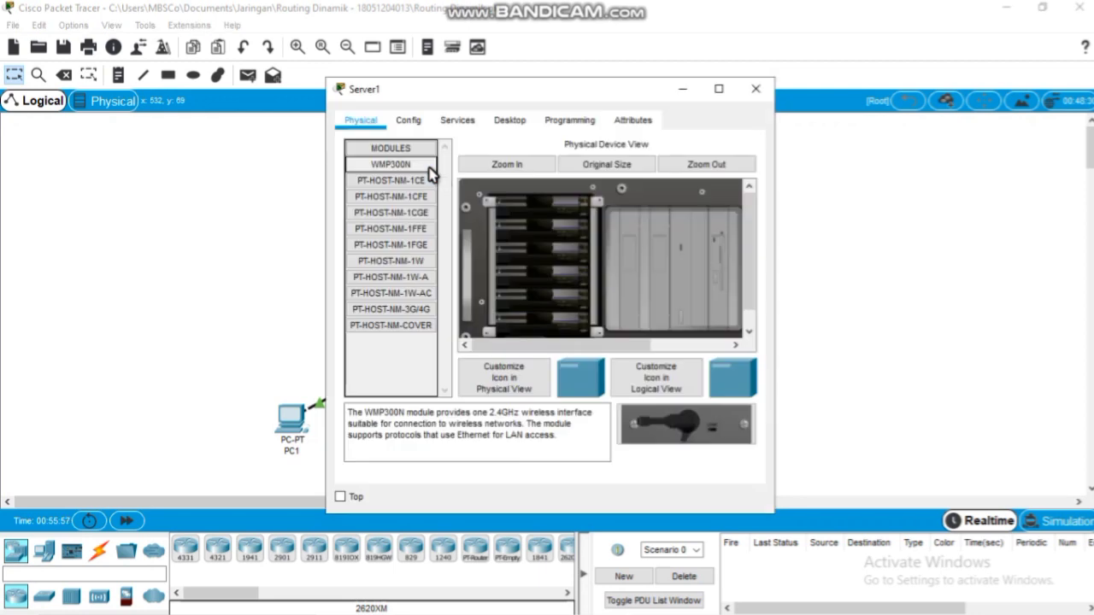
{"action": "left_click", "coordinate": [409, 121]}
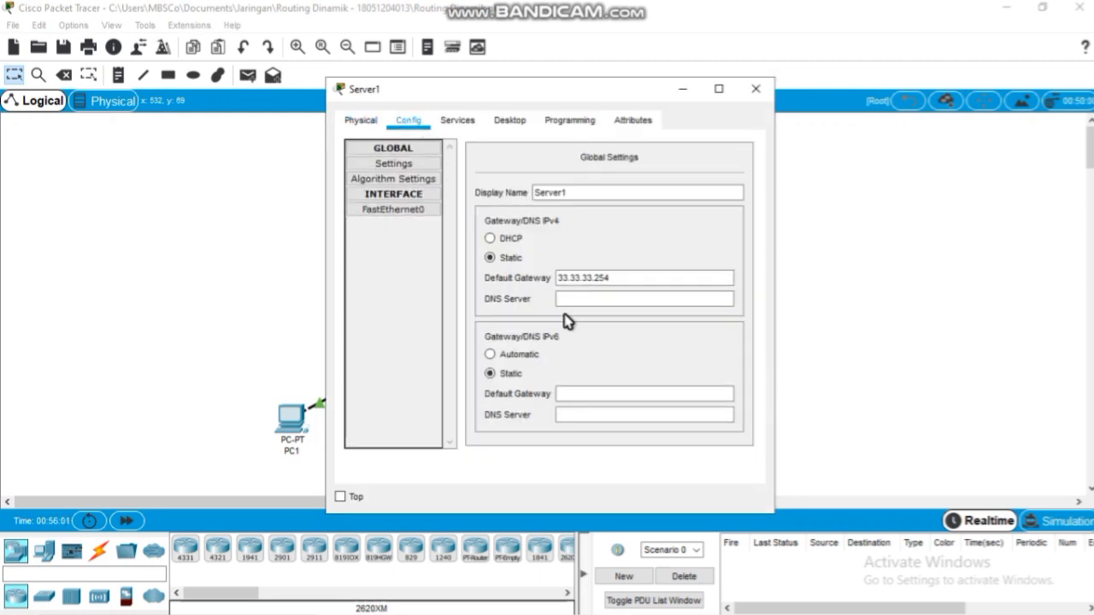
{"action": "left_click", "coordinate": [429, 210]}
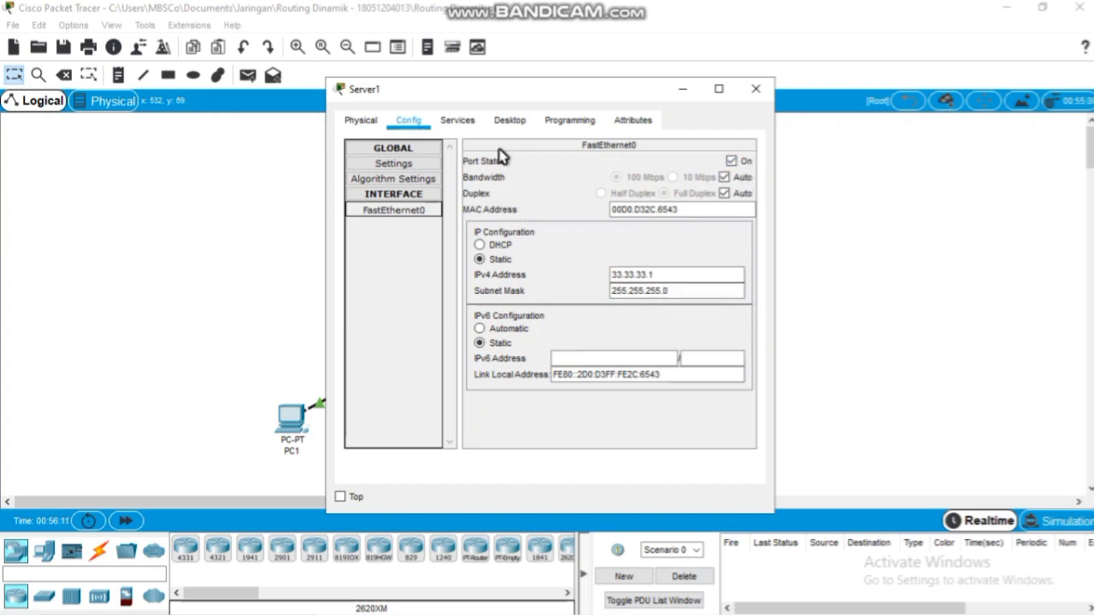
{"action": "left_click", "coordinate": [755, 88]}
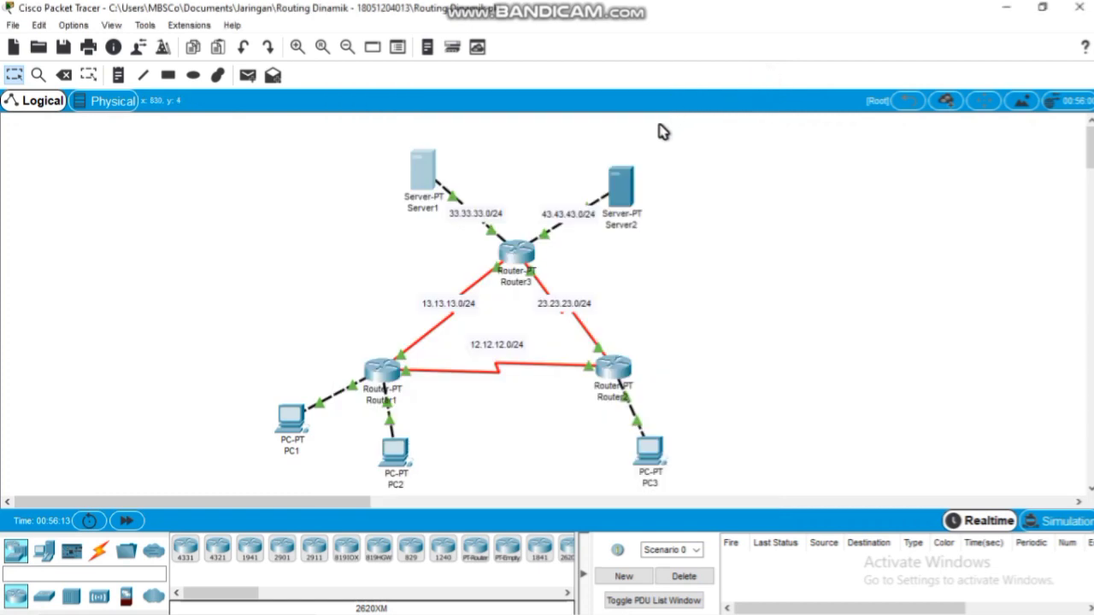
- Check Server2's default gateway and its FastEthernet0 IP address and subnet mask, and close the server window
{"action": "left_click", "coordinate": [612, 187]}
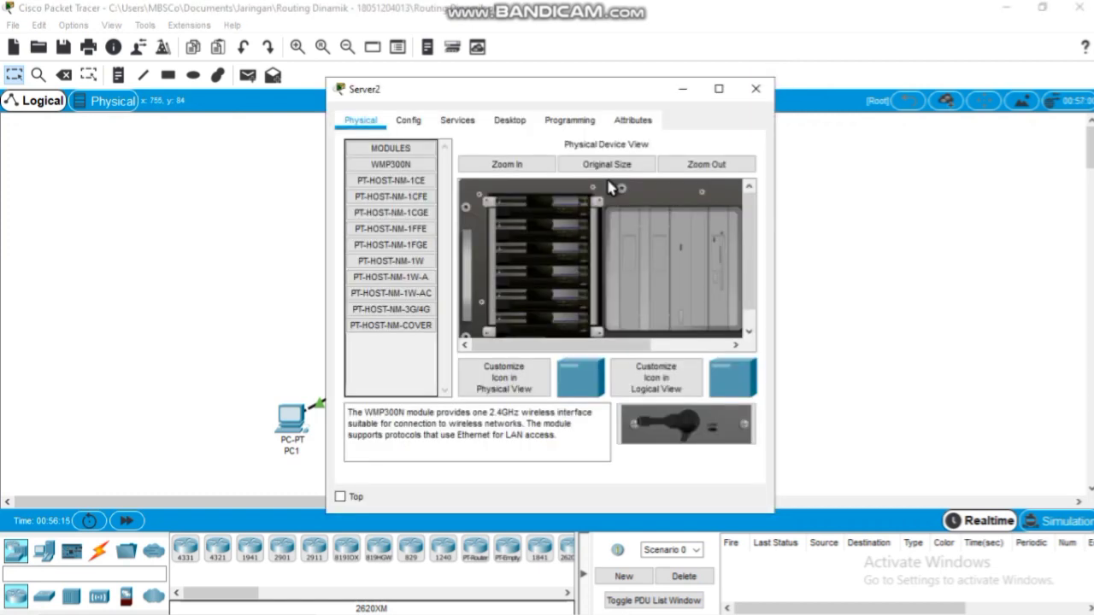
{"action": "left_click", "coordinate": [427, 122]}
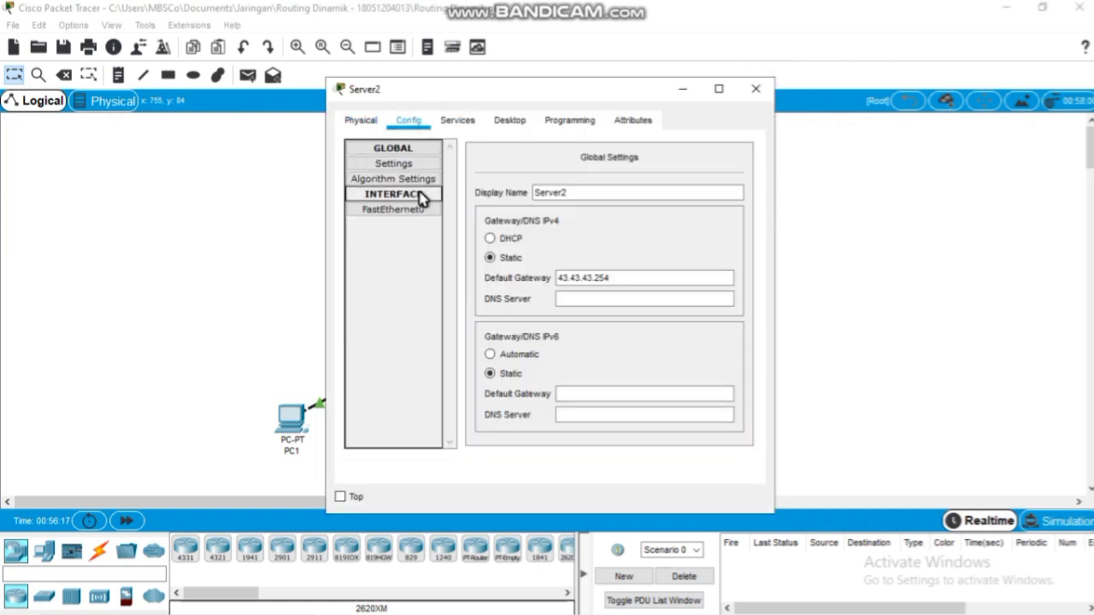
{"action": "left_click", "coordinate": [568, 282]}
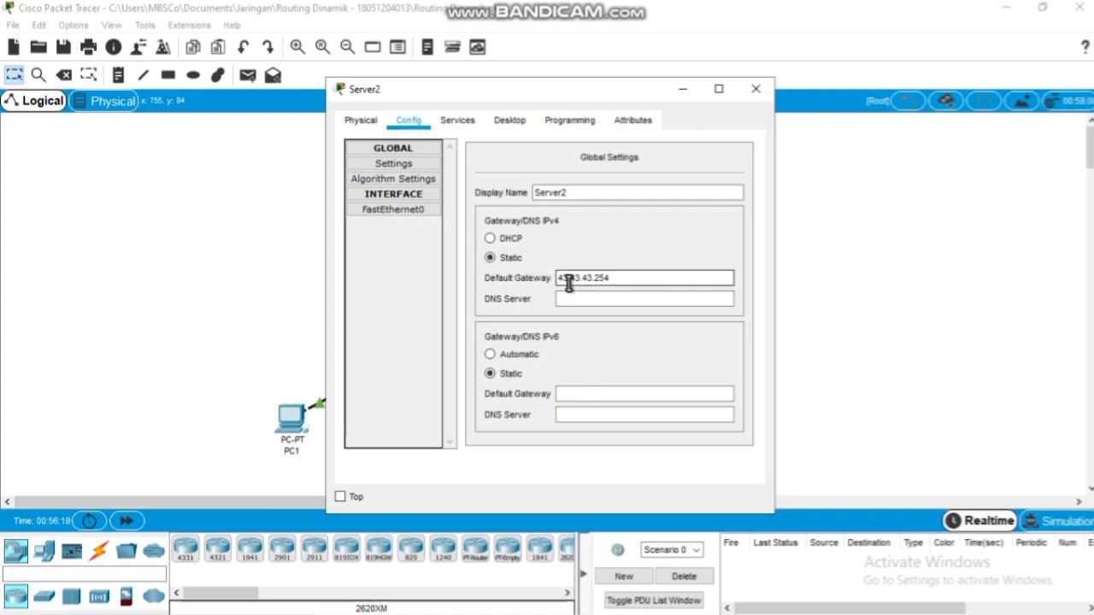
{"action": "left_click", "coordinate": [420, 210]}
{"action": "left_click", "coordinate": [611, 291]}
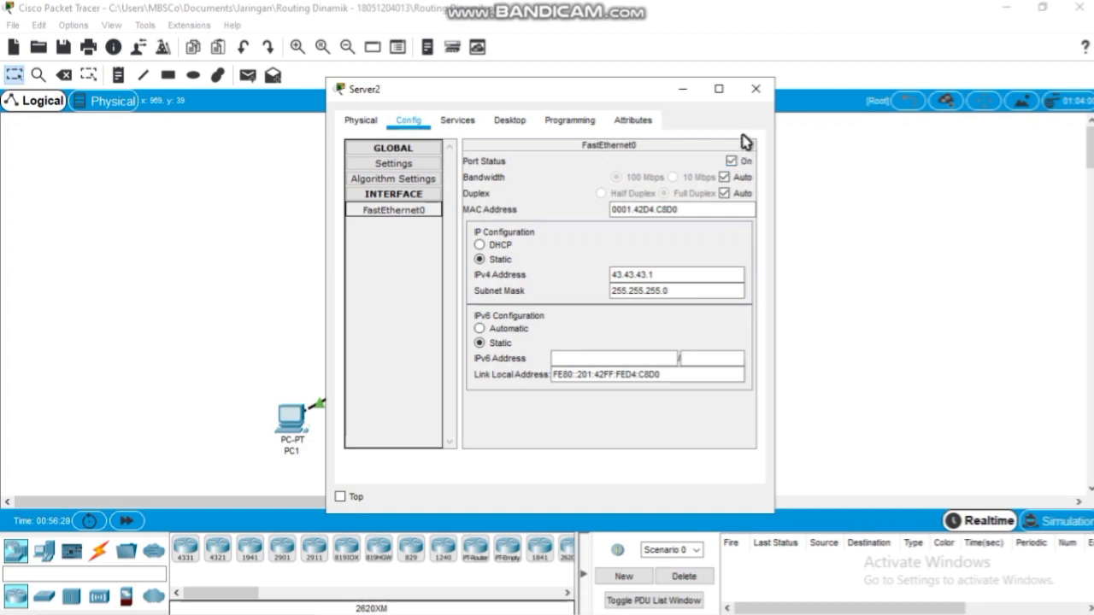
{"action": "left_click", "coordinate": [754, 90]}
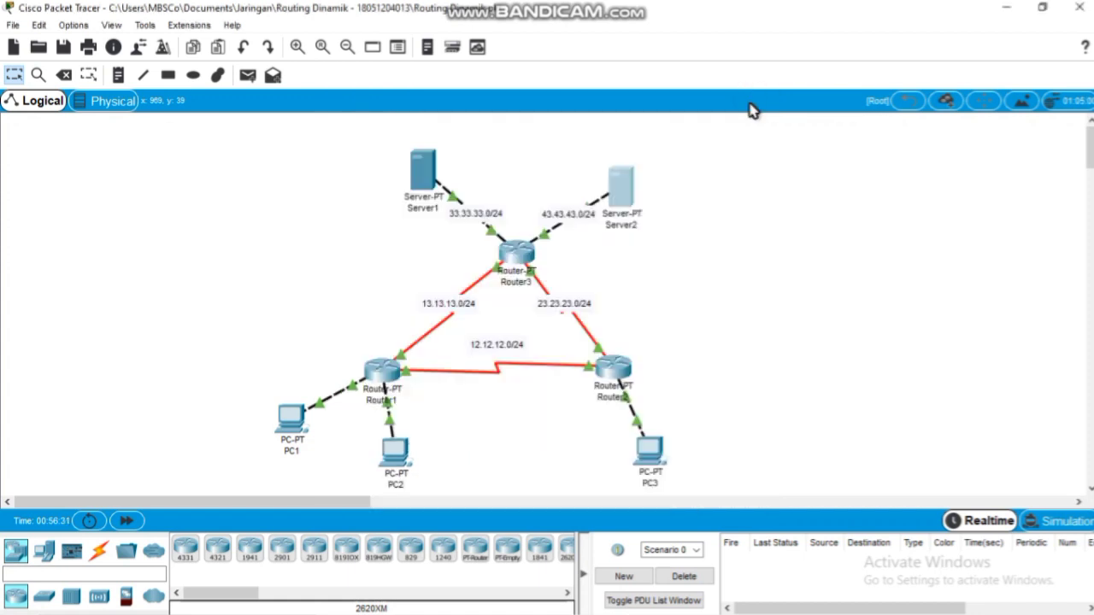
- Switch to Simulation mode and check the IPv4 event filters against the practicum module's PDU scenario list in Chrome
{"action": "left_click", "coordinate": [1032, 522]}
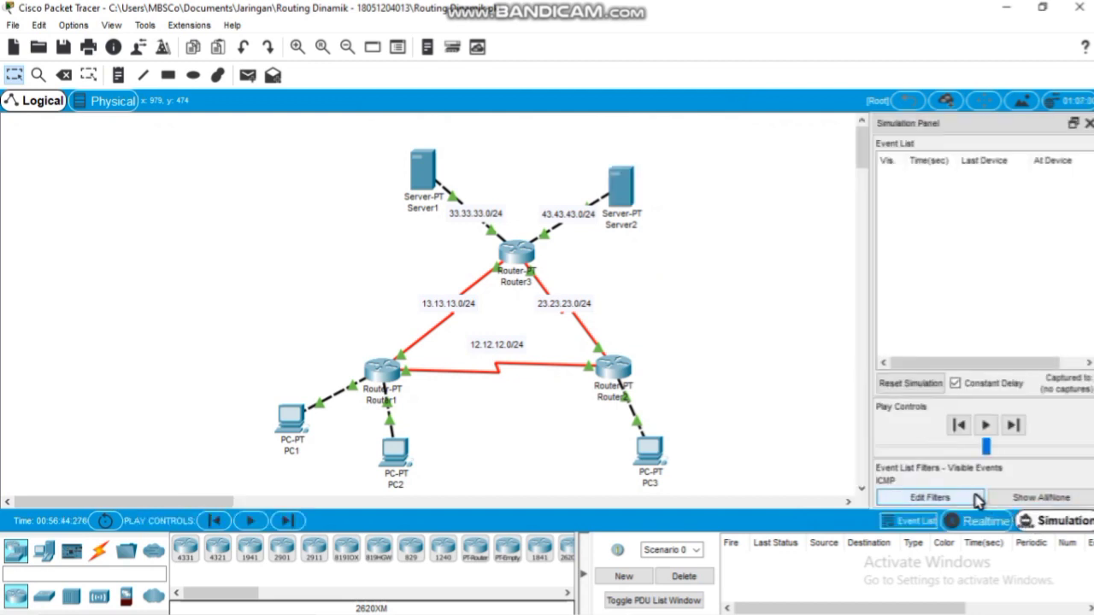
{"action": "left_click", "coordinate": [969, 499]}
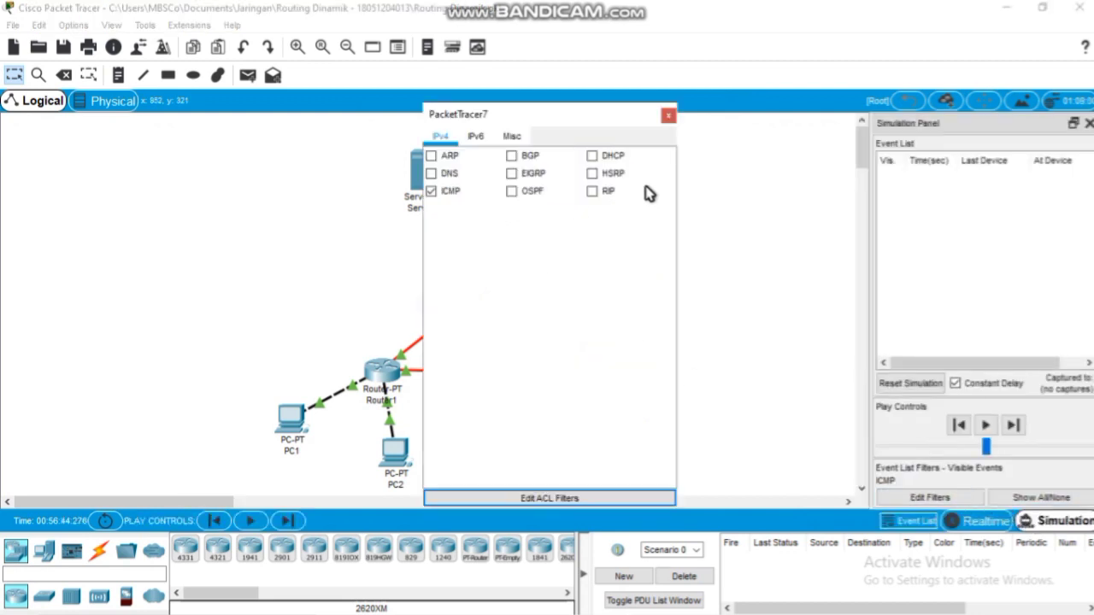
{"action": "left_click", "coordinate": [668, 120]}
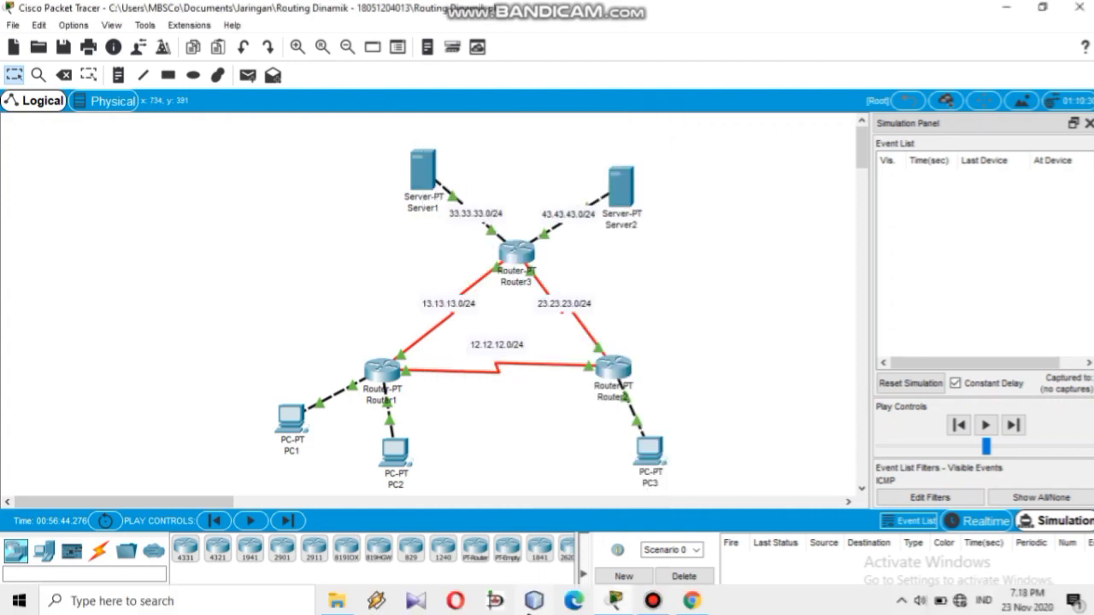
{"action": "left_click", "coordinate": [676, 603]}
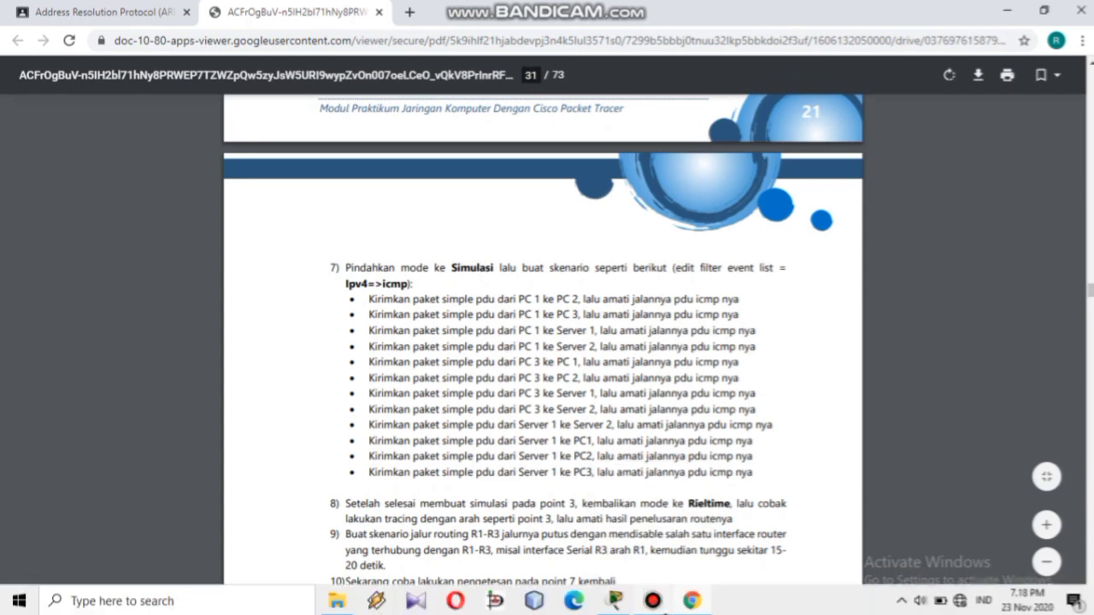
{"action": "left_click", "coordinate": [690, 602]}
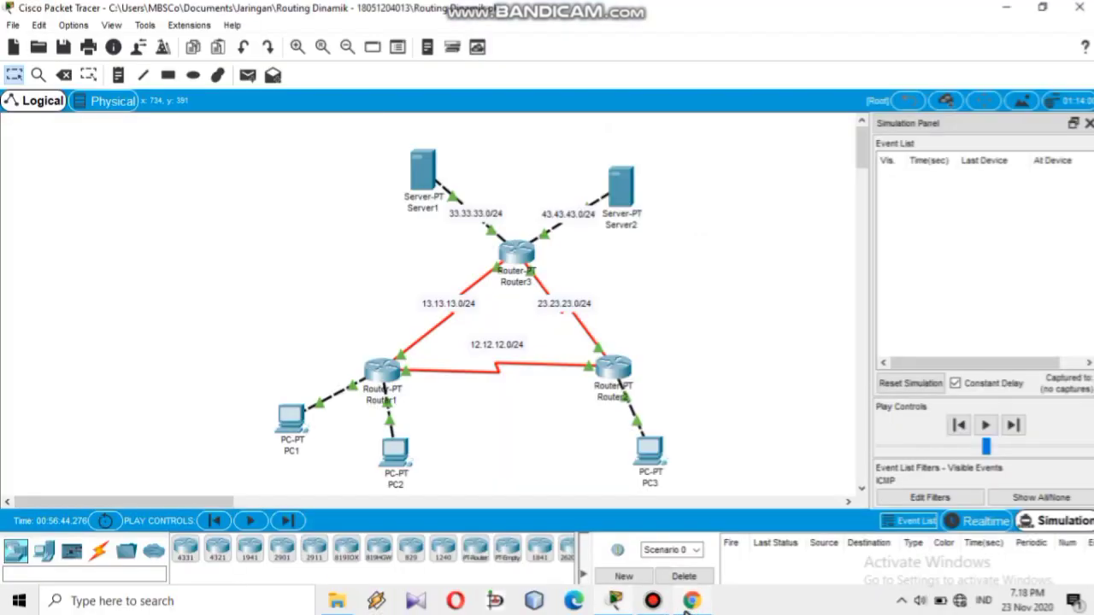
- Add a simple PDU from PC1 to PC2
{"action": "left_click", "coordinate": [247, 75]}
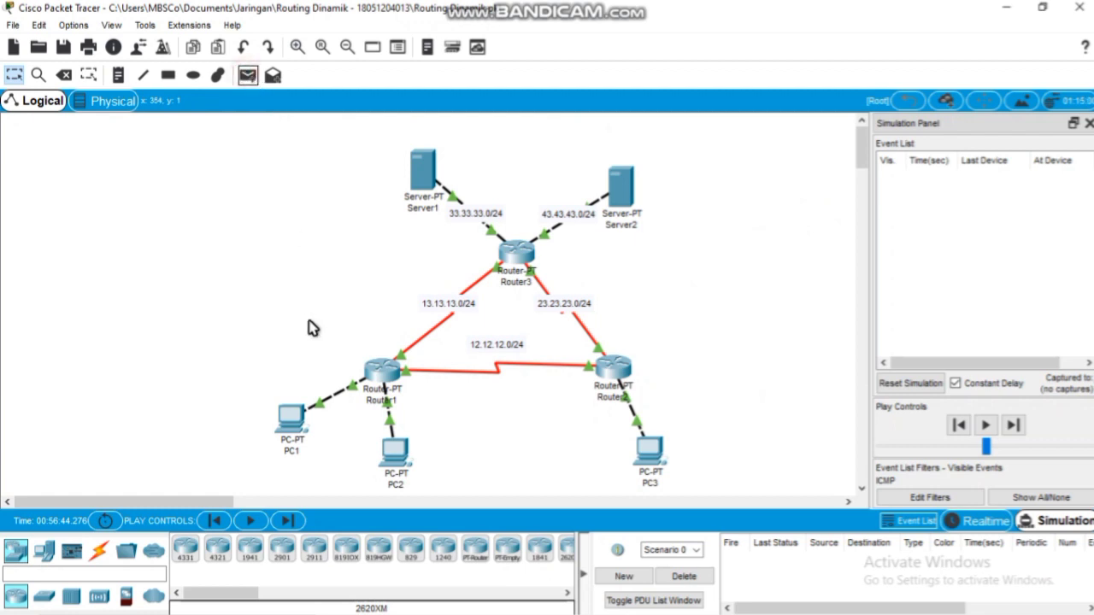
{"action": "left_click", "coordinate": [293, 421]}
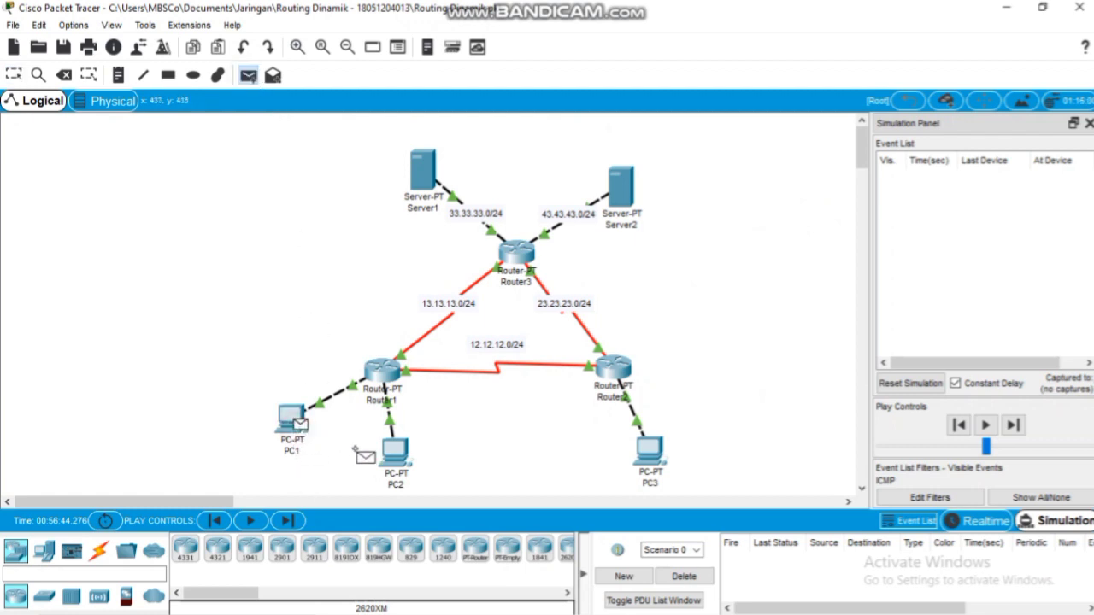
{"action": "left_click", "coordinate": [398, 461]}
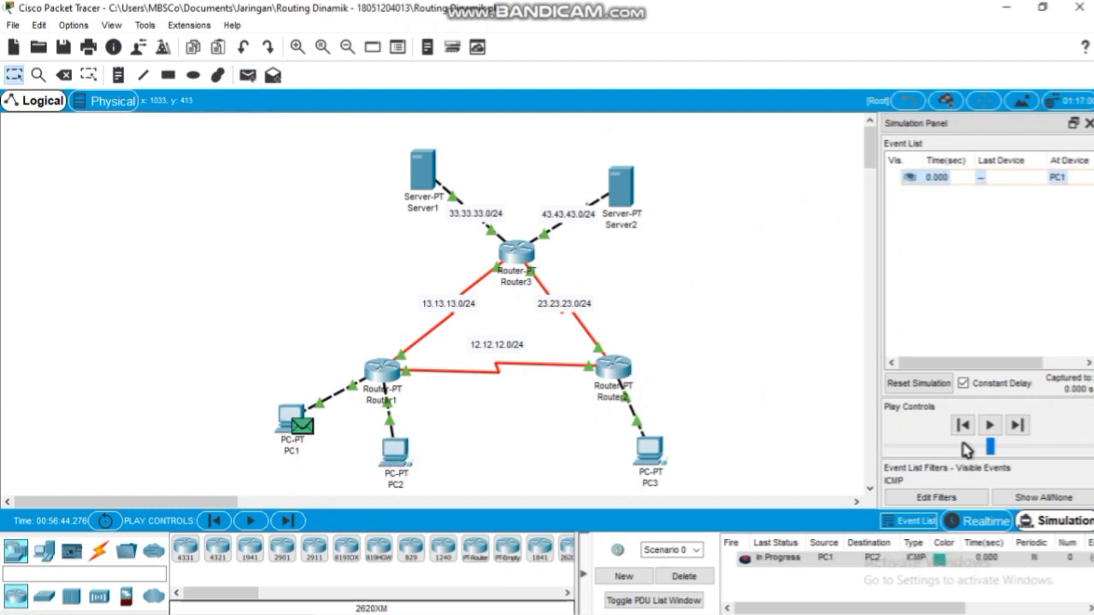
- Step the ICMP packet from PC1 forward through the simulation events and delete the scenario
{"action": "left_click", "coordinate": [1018, 426]}
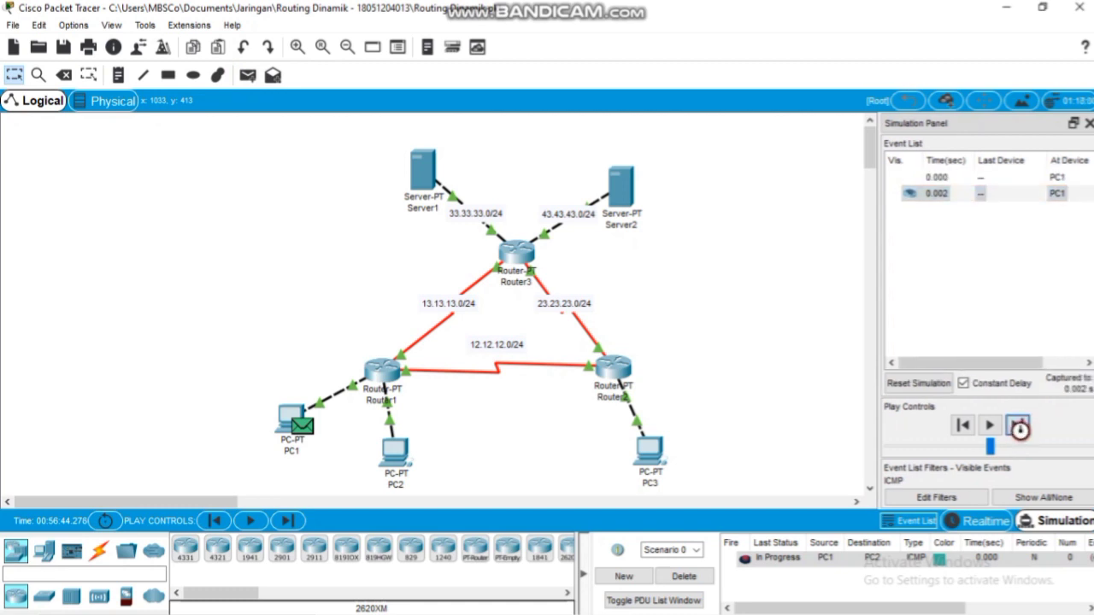
{"action": "left_click", "coordinate": [1018, 426]}
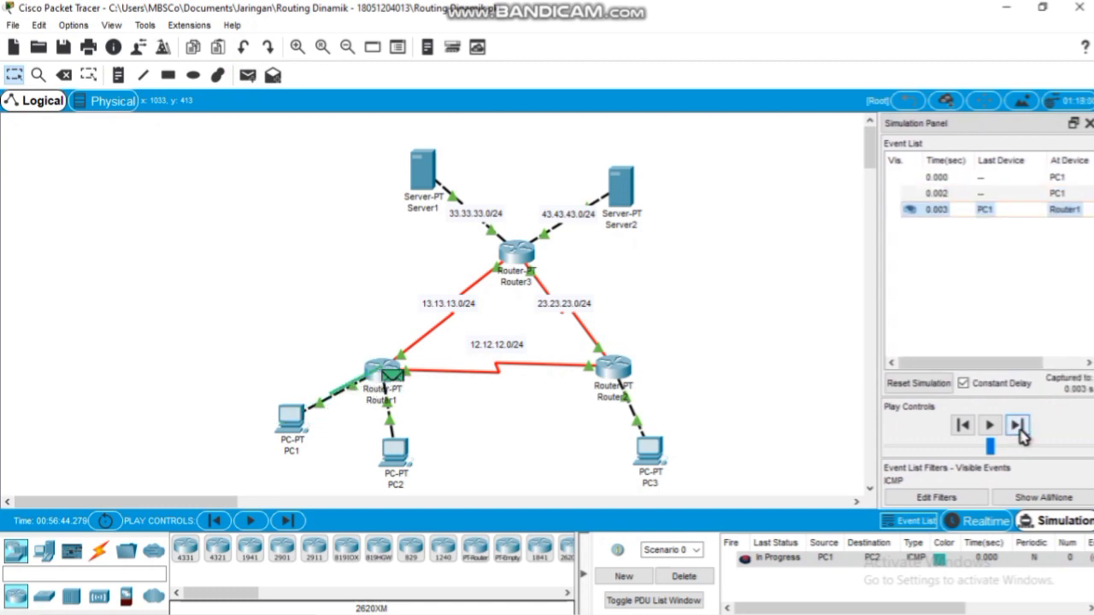
{"action": "left_click", "coordinate": [1018, 425]}
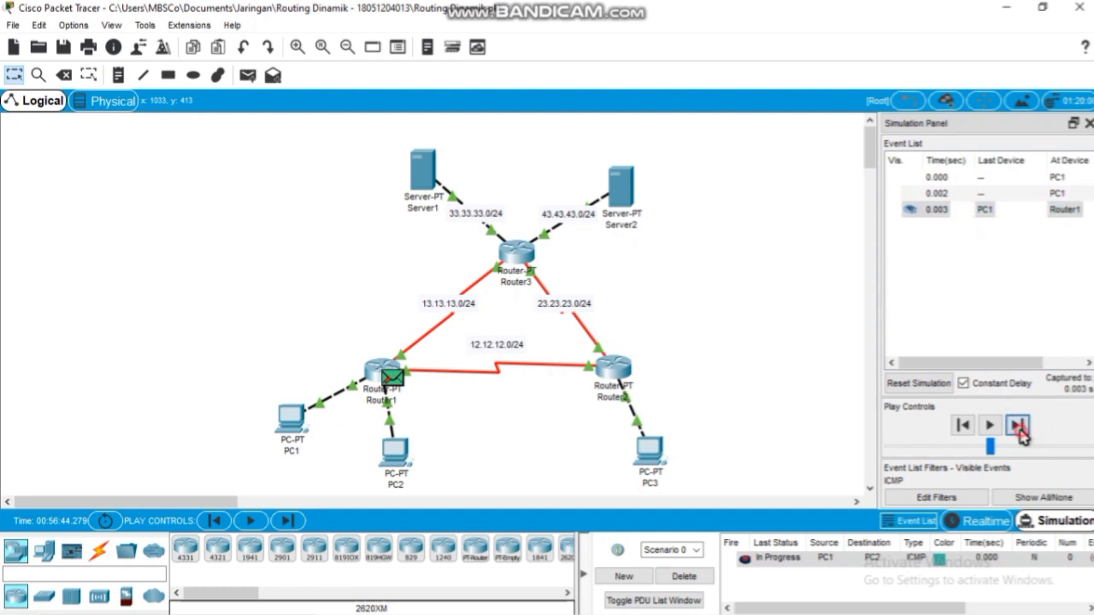
{"action": "left_click", "coordinate": [684, 575]}
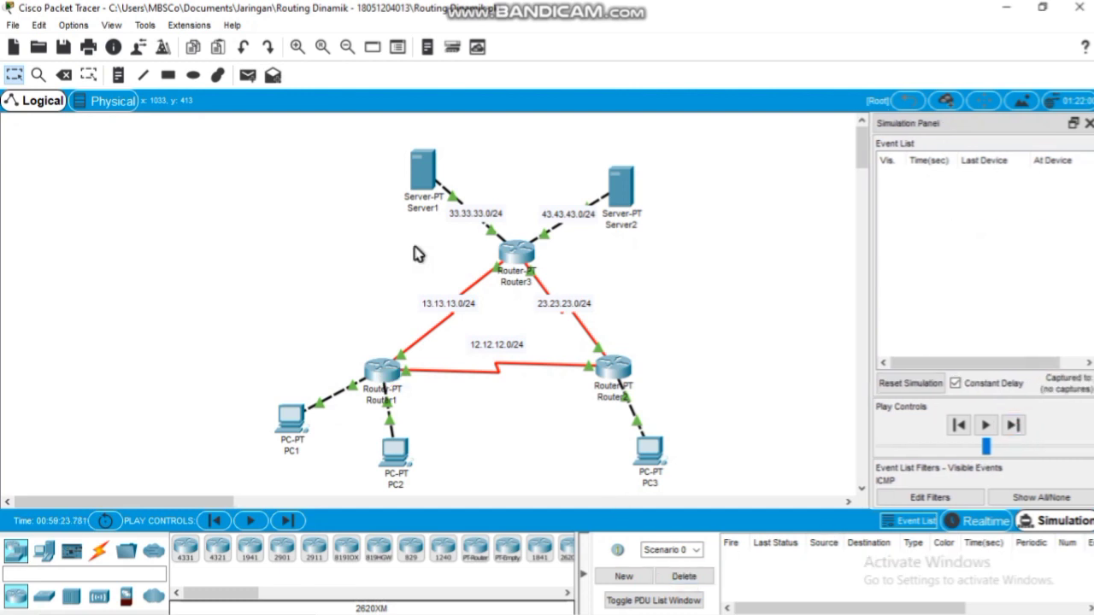
- Add a new simple PDU from PC1 to PC2 to repeat the test
{"action": "left_click", "coordinate": [250, 76]}
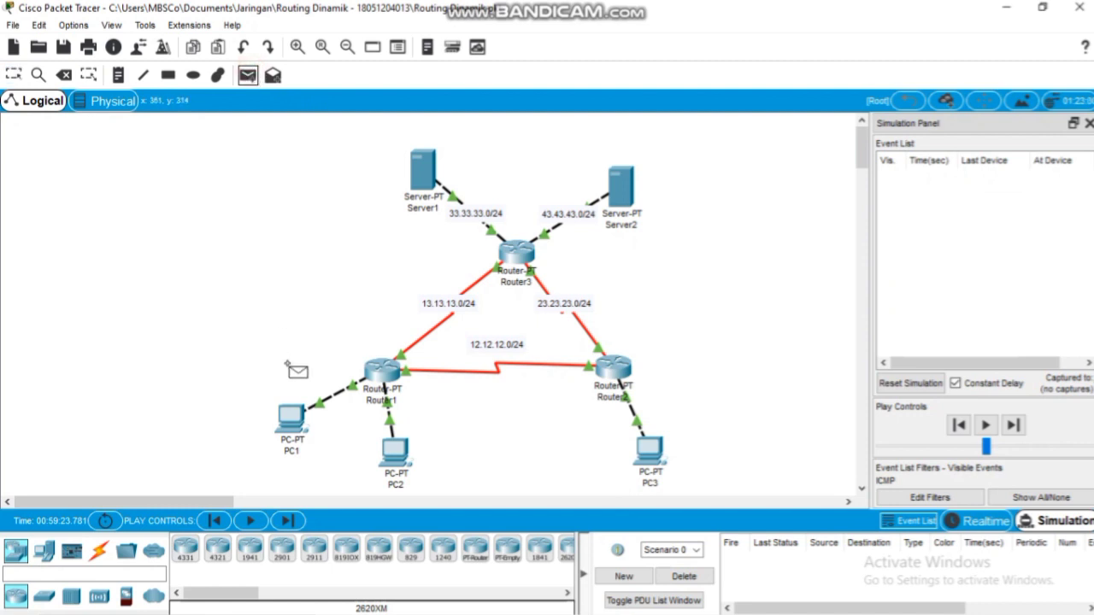
{"action": "left_click", "coordinate": [305, 424]}
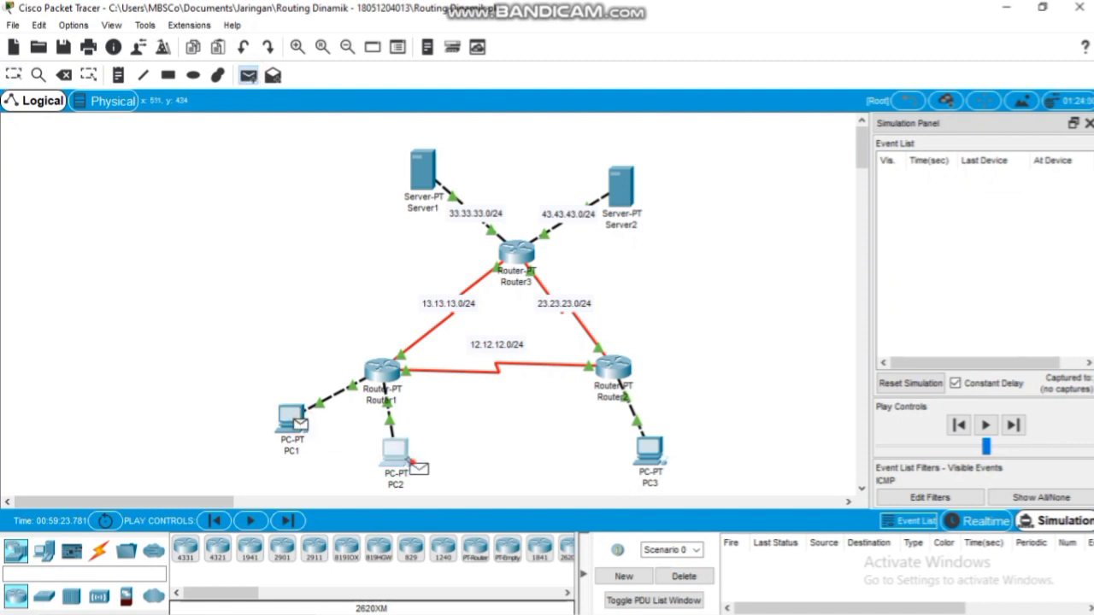
{"action": "left_click", "coordinate": [393, 452]}
- Step the ICMP packet forward event by event to PC2 and back to PC1, and delete the scenario
{"action": "left_click", "coordinate": [1017, 427]}
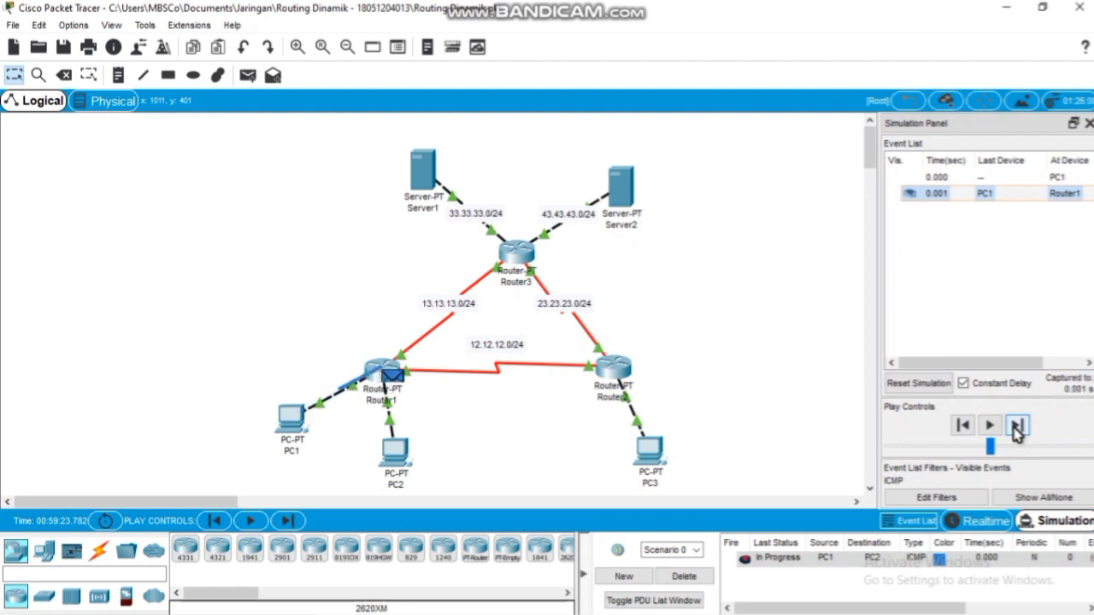
{"action": "left_click", "coordinate": [1017, 427]}
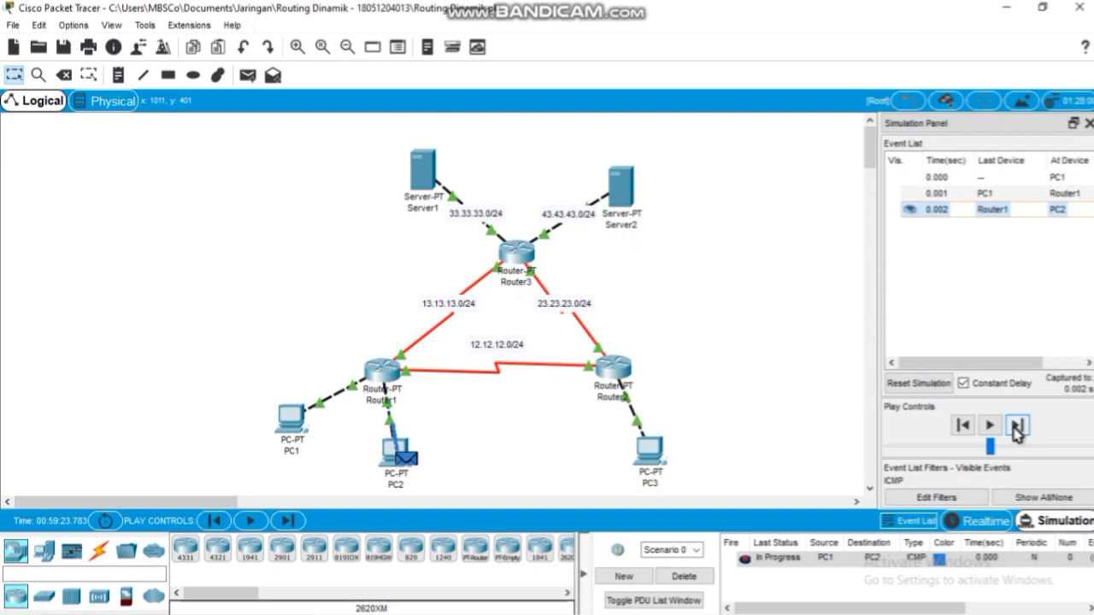
{"action": "left_click", "coordinate": [1017, 427]}
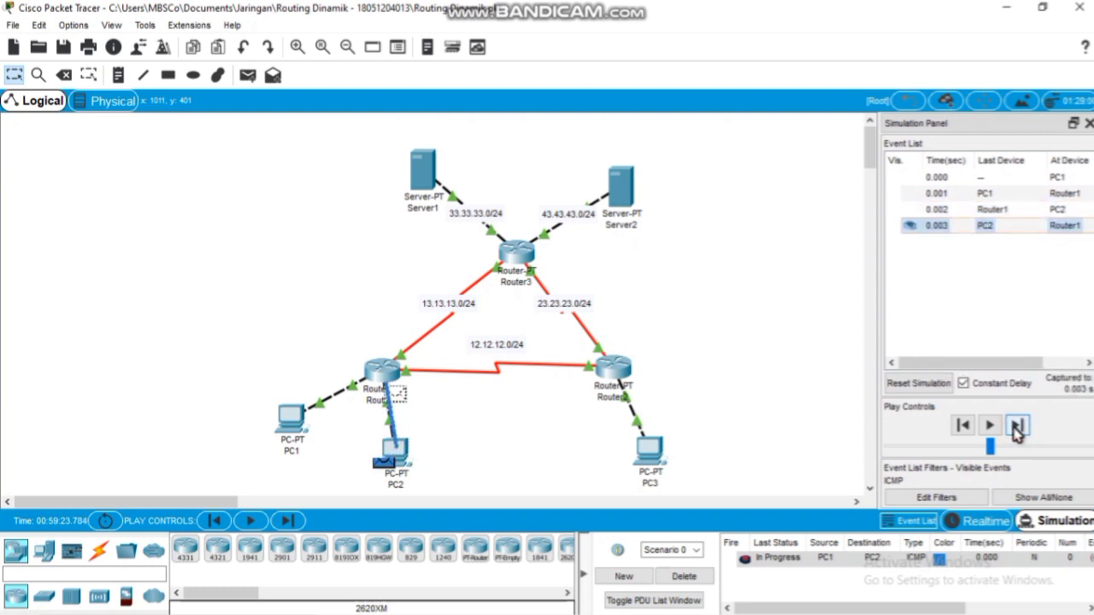
{"action": "left_click", "coordinate": [1017, 427]}
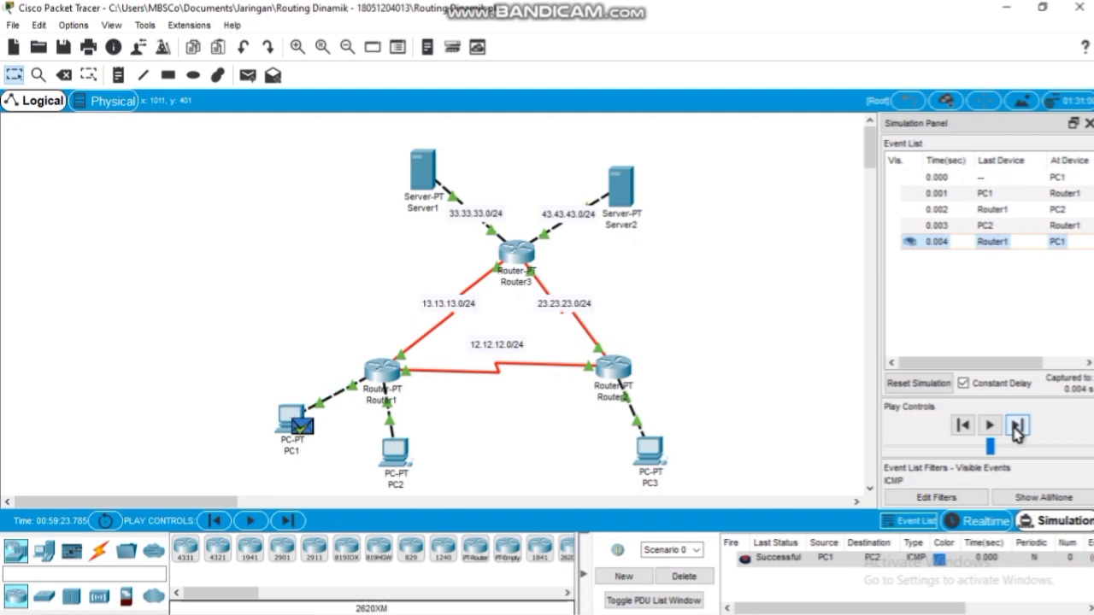
{"action": "left_click", "coordinate": [684, 577]}
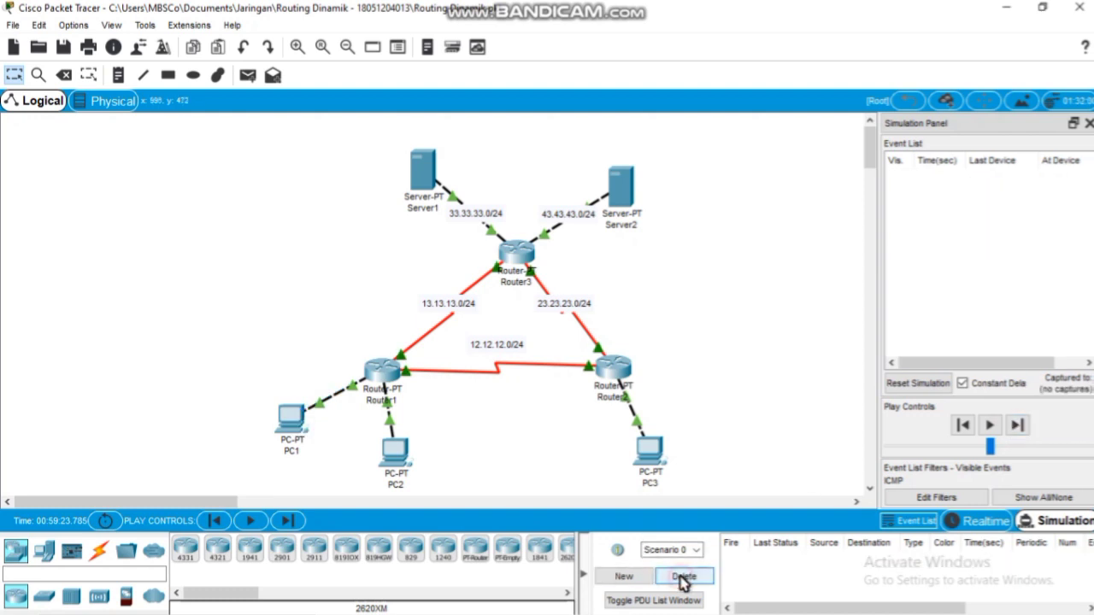
- Check the next scenario in the practicum module in Chrome and add a simple PDU from PC1 to PC3 in Packet Tracer
{"action": "left_click", "coordinate": [689, 602]}
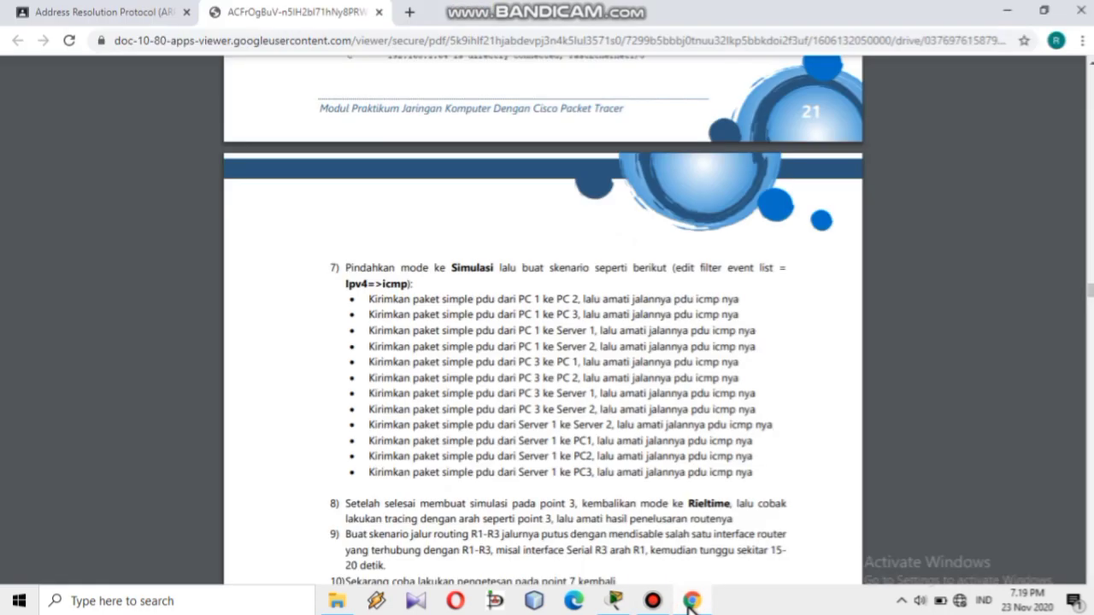
{"action": "left_click", "coordinate": [690, 602]}
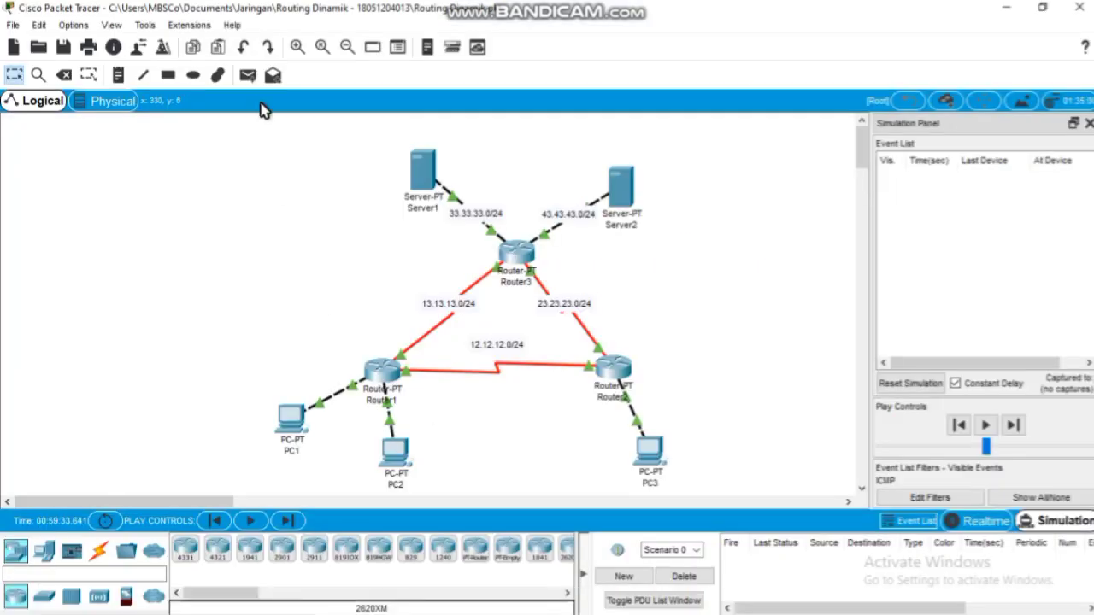
{"action": "left_click", "coordinate": [248, 77]}
{"action": "left_click", "coordinate": [290, 434]}
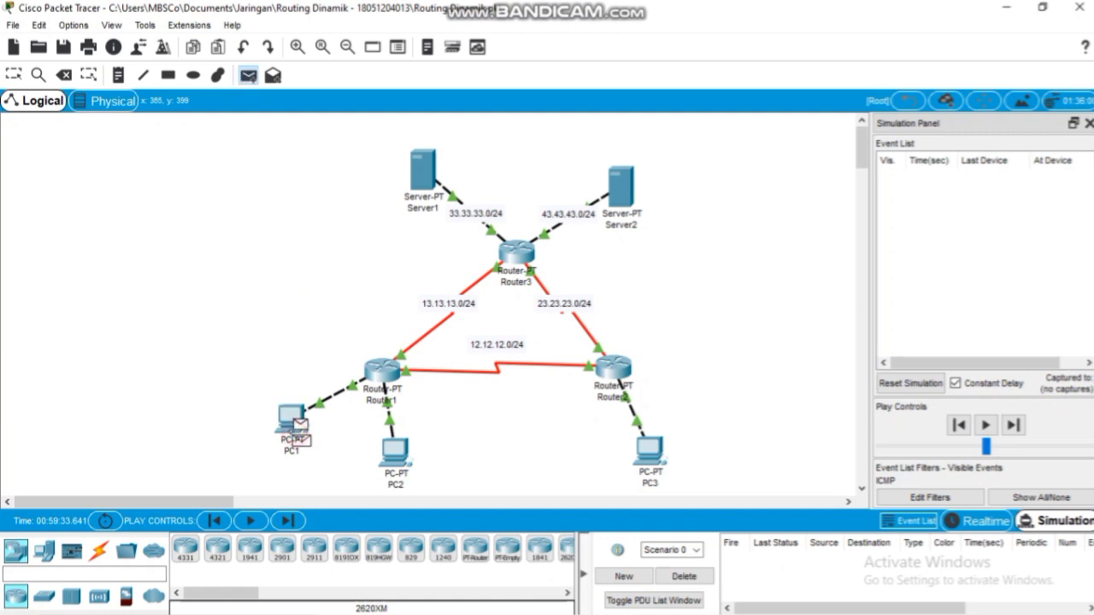
{"action": "left_click", "coordinate": [648, 453]}
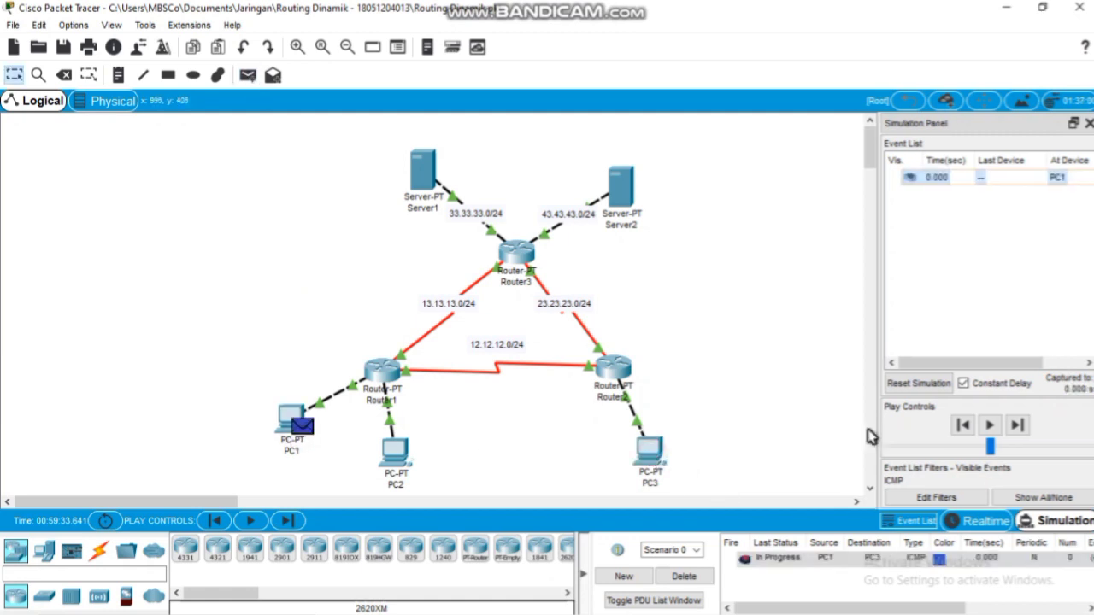
- Step the PC1-to-PC3 packet forward through Router1 and Router2, and delete the scenario
{"action": "left_click", "coordinate": [1016, 425]}
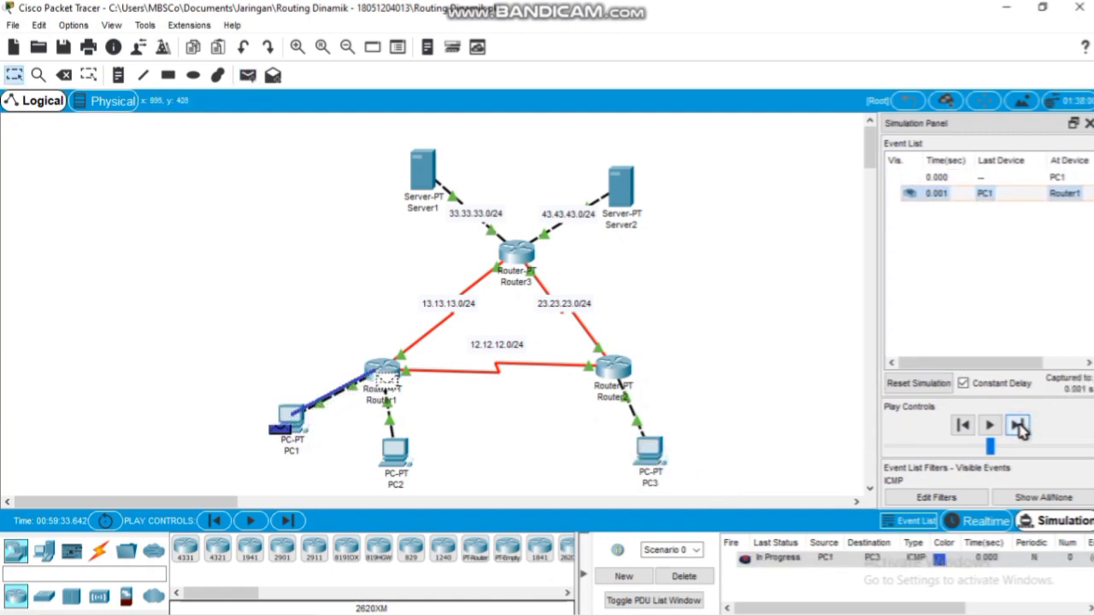
{"action": "left_click", "coordinate": [1017, 426]}
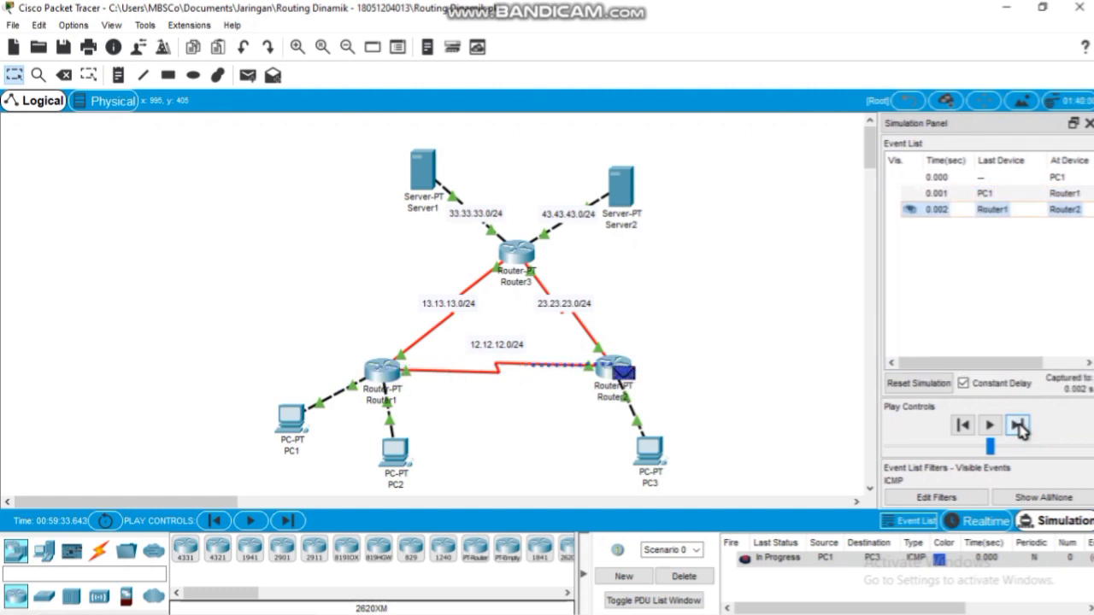
{"action": "left_click", "coordinate": [1018, 426]}
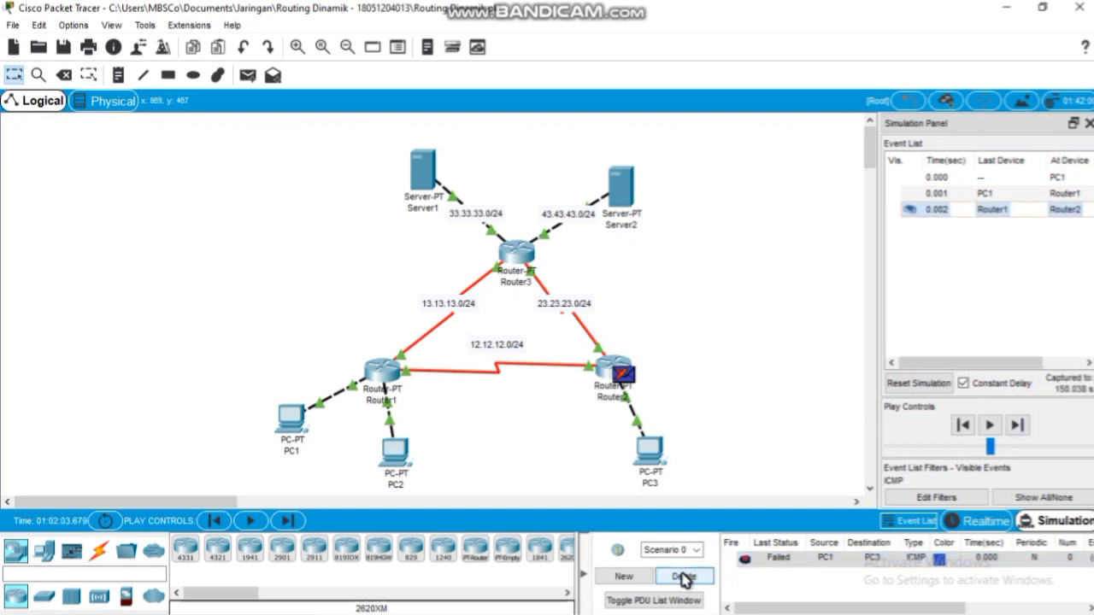
{"action": "left_click", "coordinate": [683, 579]}
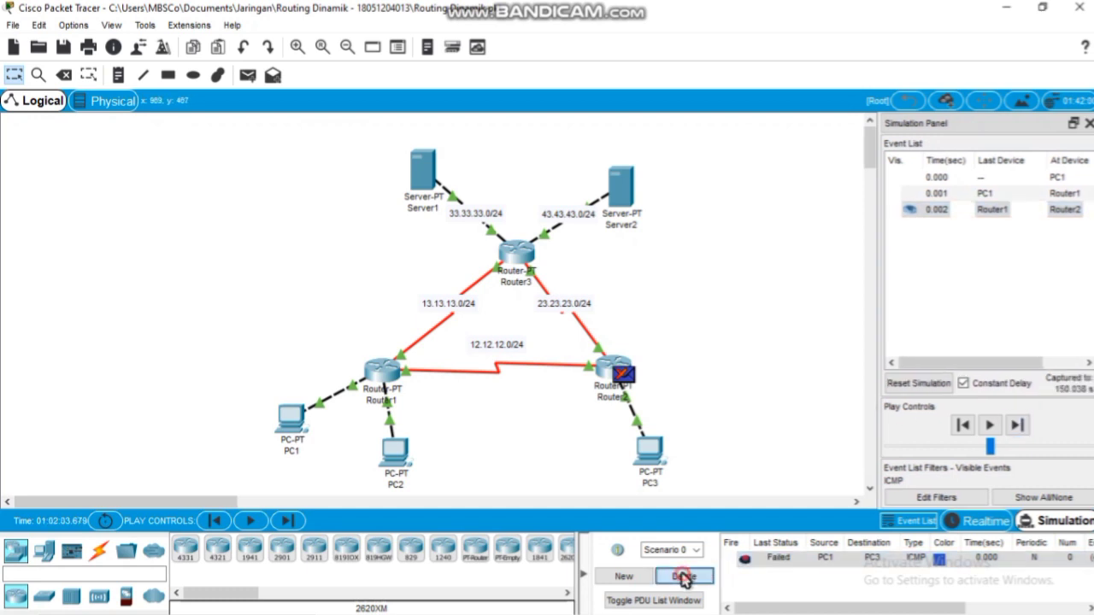
- Add the simple PDU from PC1 to PC3 again
{"action": "left_click", "coordinate": [248, 75]}
{"action": "left_click", "coordinate": [299, 414]}
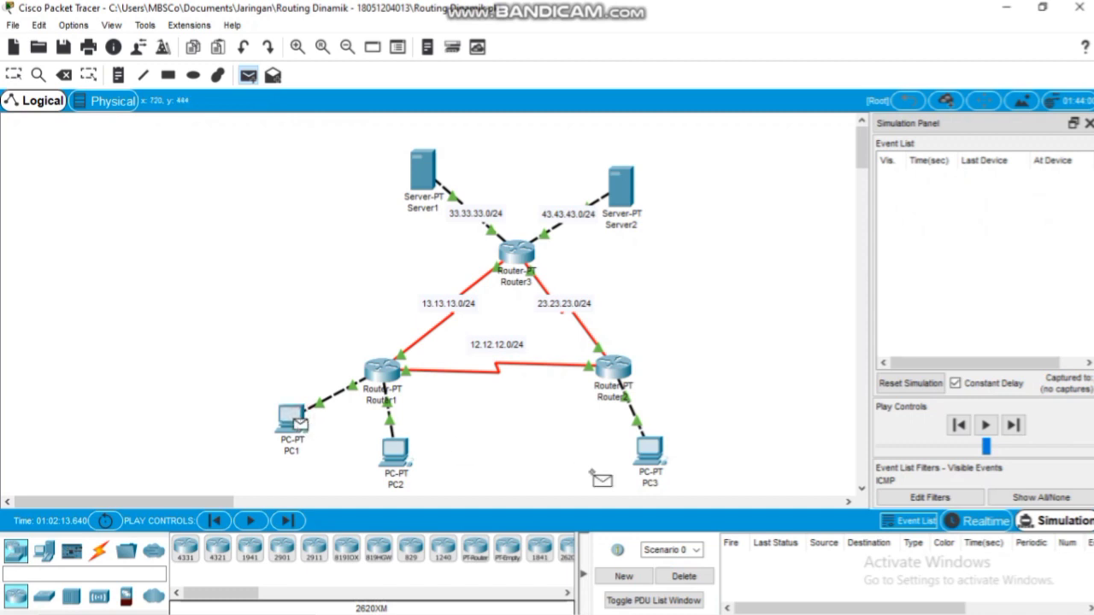
{"action": "left_click", "coordinate": [650, 461]}
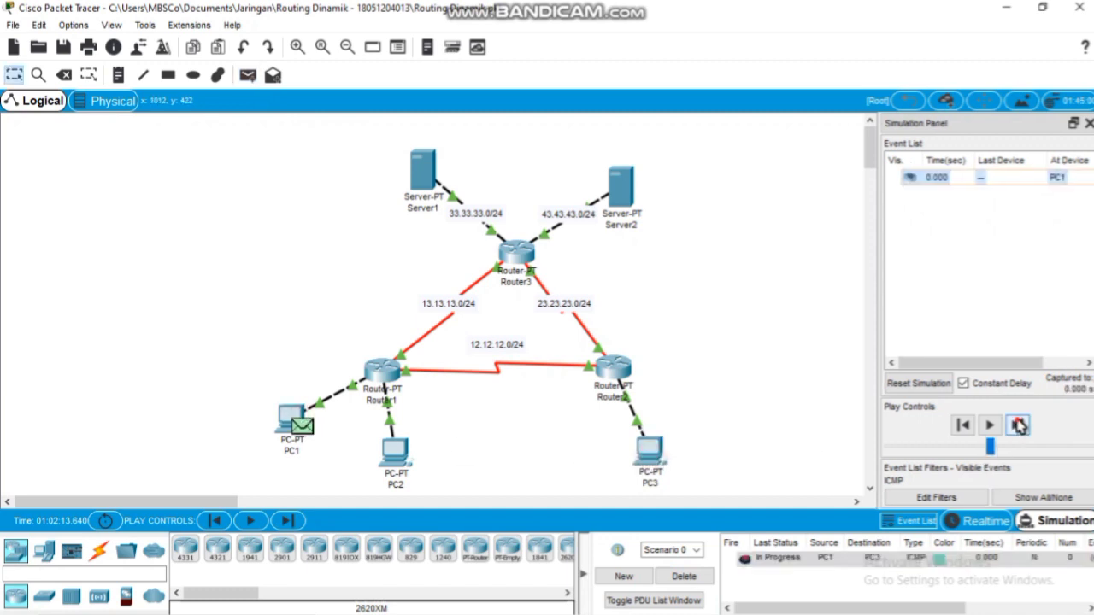
- Step the ICMP packet forward through Router1 and Router2 to PC3 and back to PC1, and delete the scenario
{"action": "left_click", "coordinate": [1018, 425]}
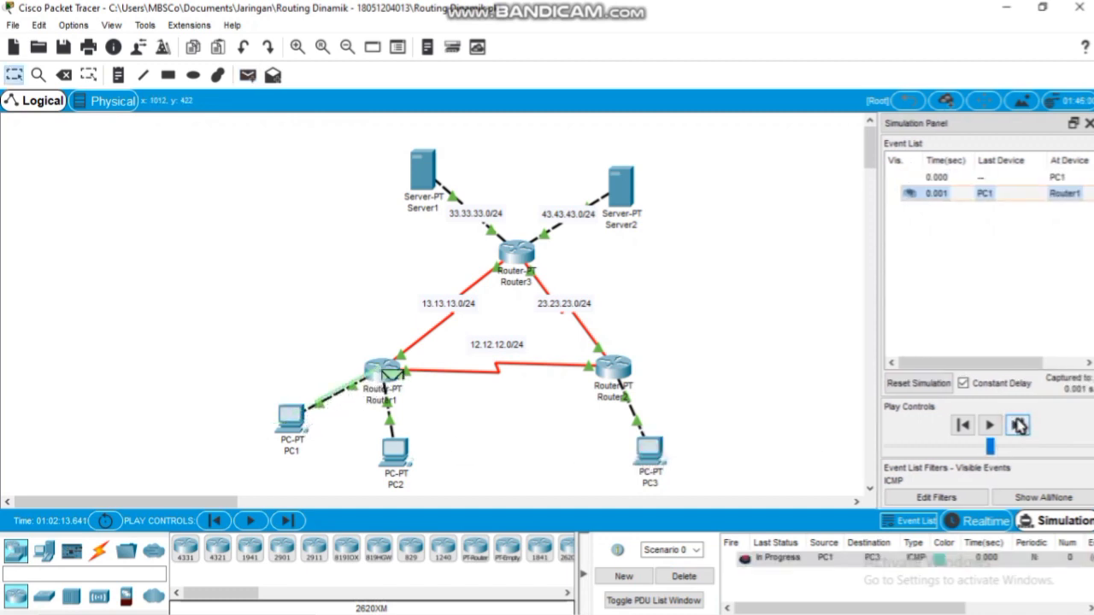
{"action": "left_click", "coordinate": [1018, 426]}
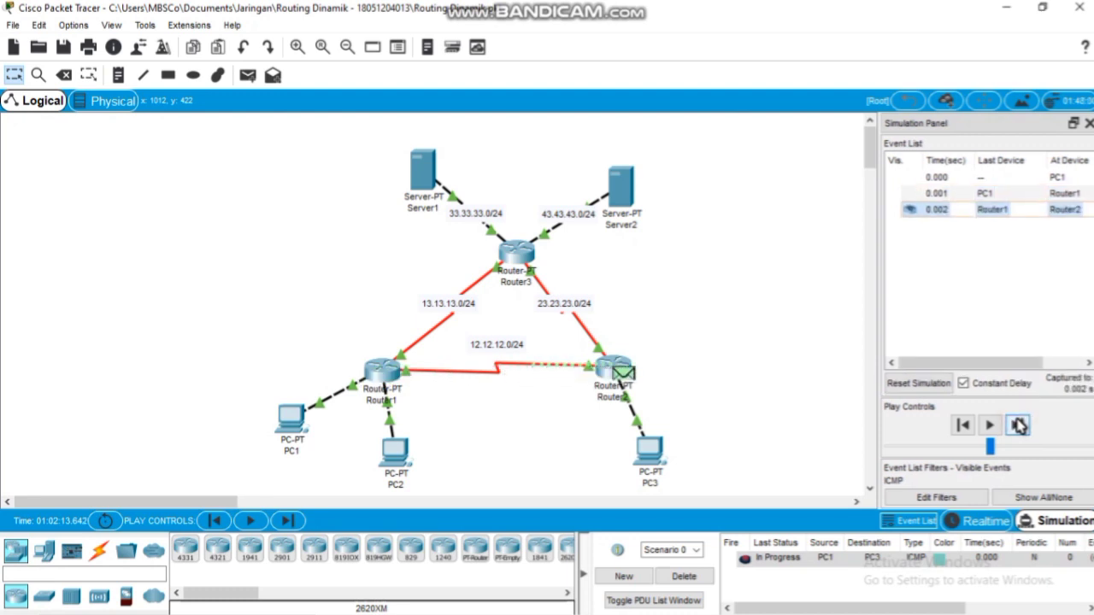
{"action": "left_click", "coordinate": [1019, 426]}
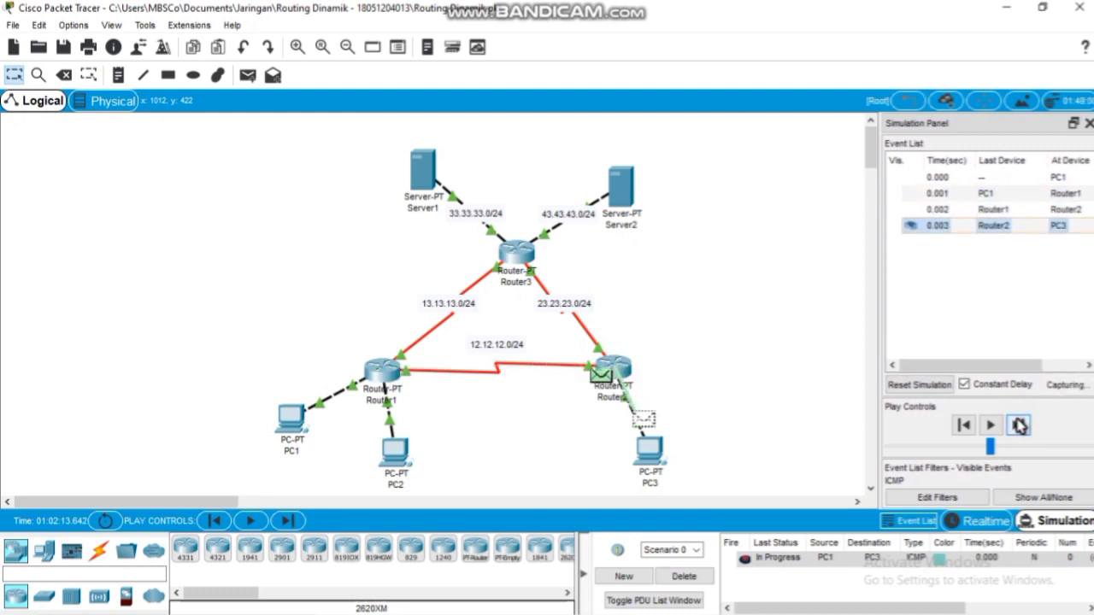
{"action": "left_click", "coordinate": [1019, 426]}
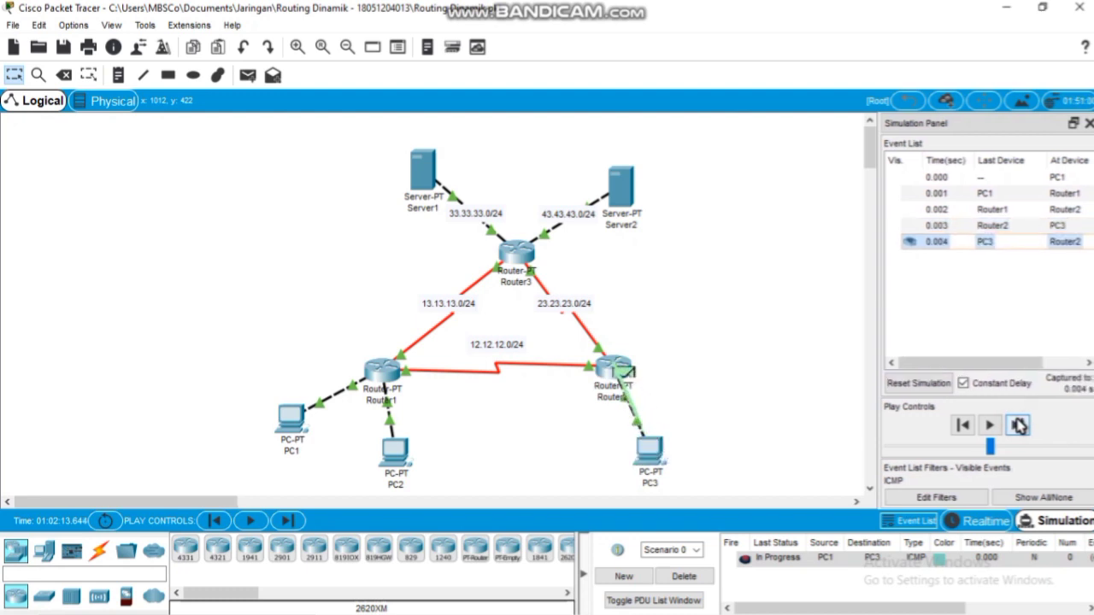
{"action": "left_click", "coordinate": [1019, 426]}
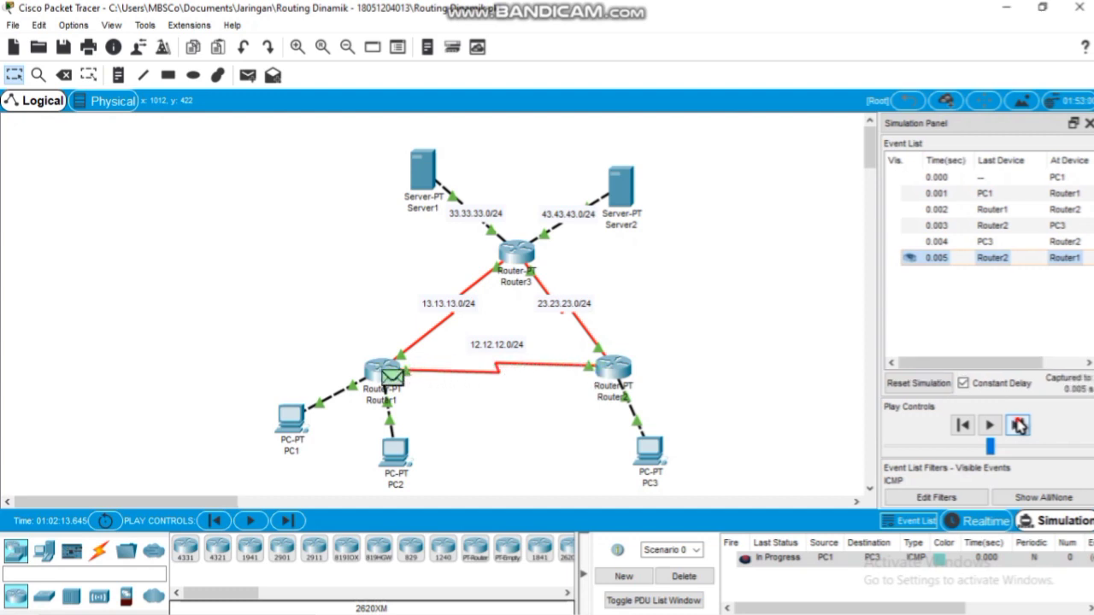
{"action": "left_click", "coordinate": [1018, 426]}
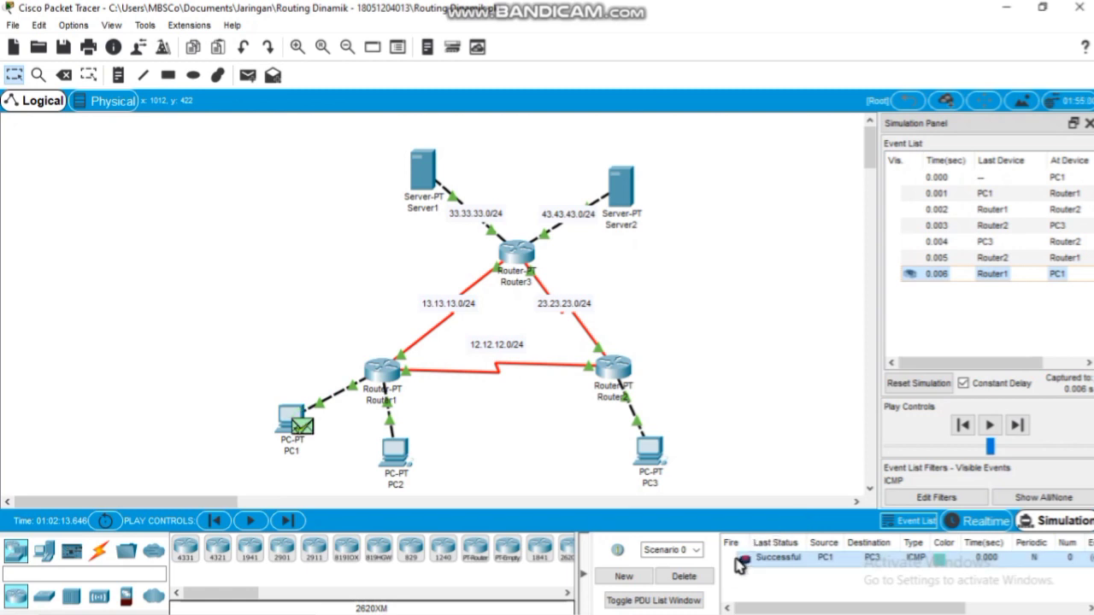
{"action": "left_click", "coordinate": [684, 576]}
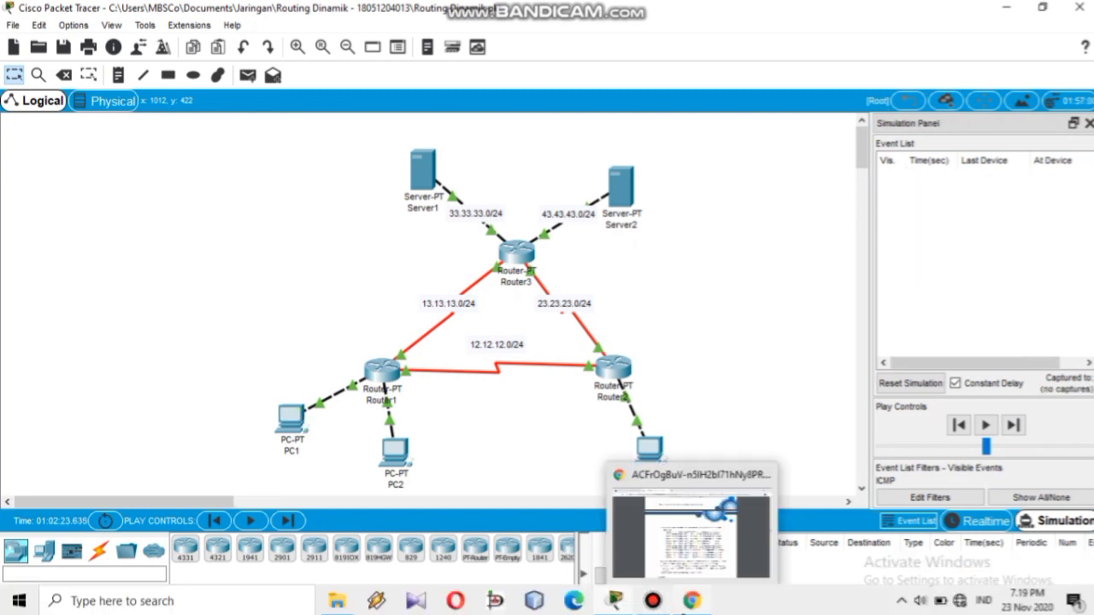
- Check the next scenario in the practicum module in Chrome and add a simple PDU from PC1 to Server1 in Packet Tracer
{"action": "left_click", "coordinate": [689, 602]}
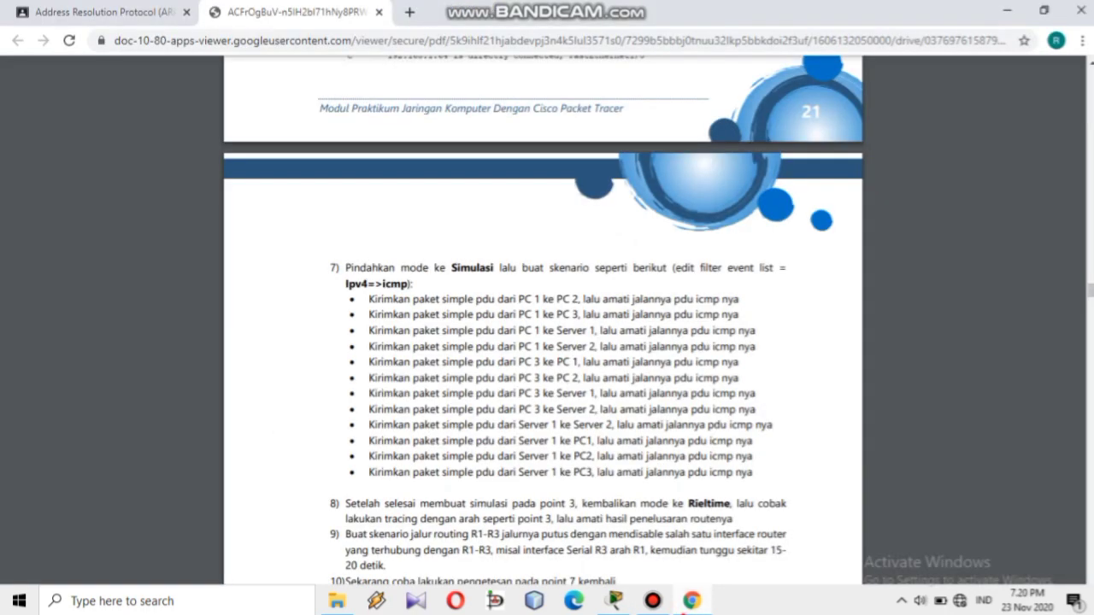
{"action": "left_click", "coordinate": [686, 607]}
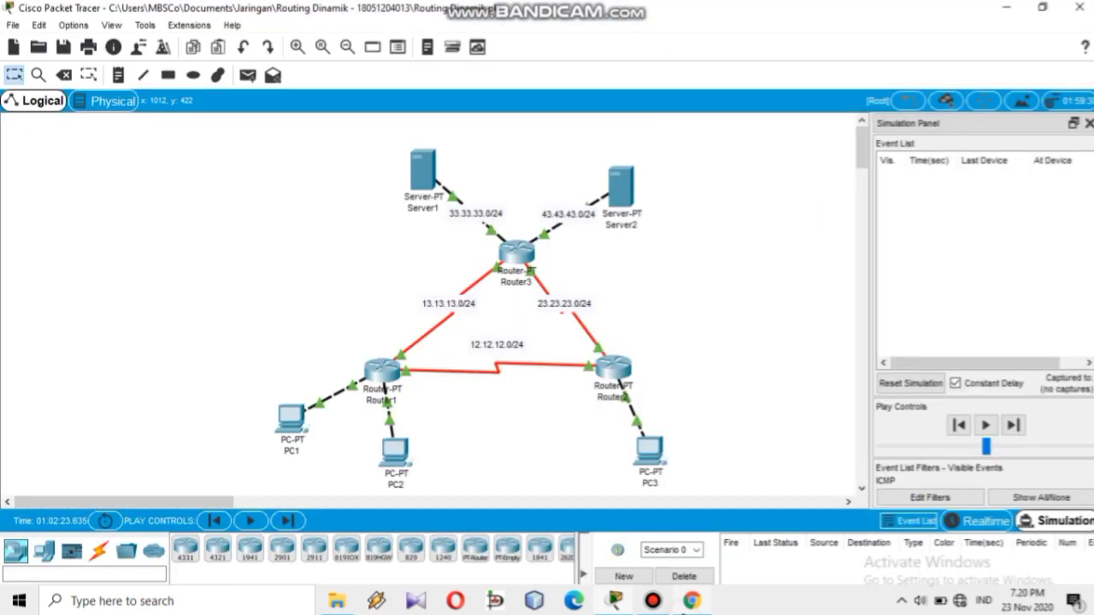
{"action": "left_click", "coordinate": [247, 76]}
{"action": "left_click", "coordinate": [292, 413]}
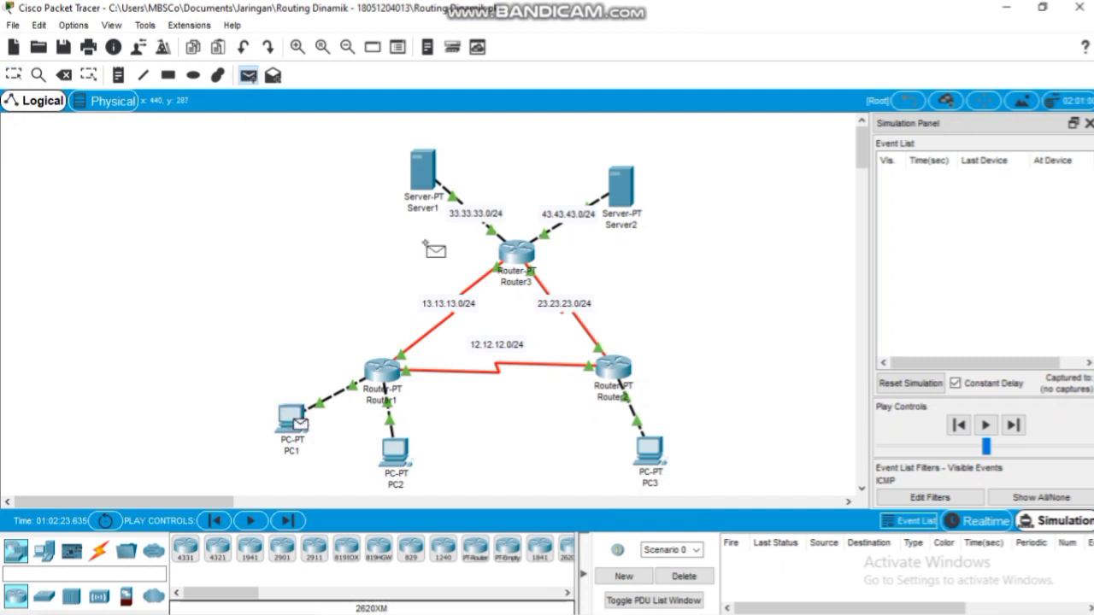
{"action": "left_click", "coordinate": [427, 181]}
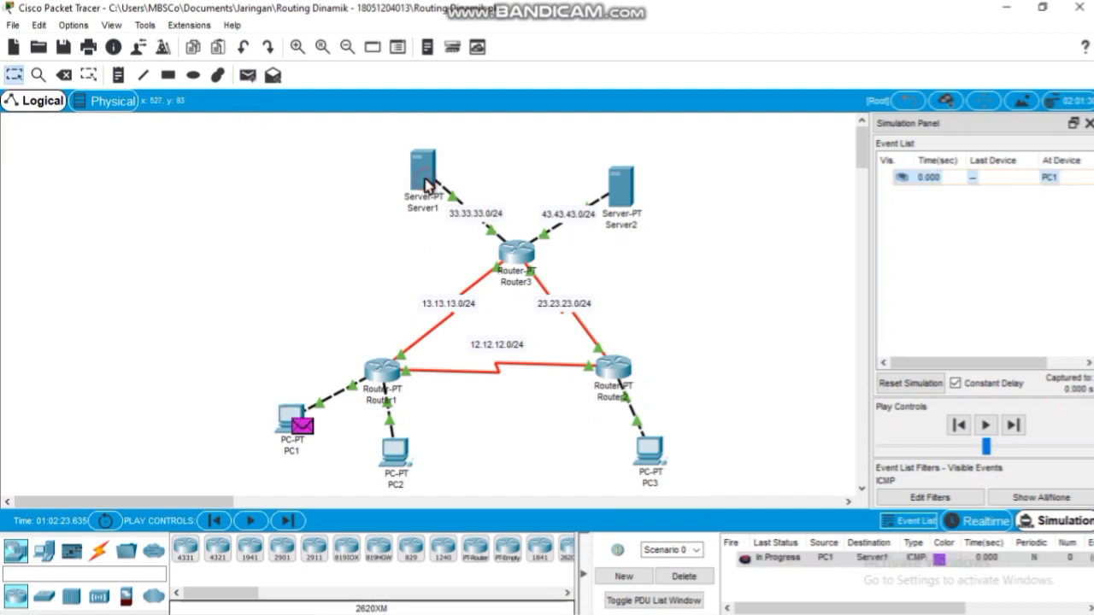
- Step the PC1-to-Server1 packet forward through Router1 and Router3, and delete the scenario
{"action": "left_click", "coordinate": [1015, 428]}
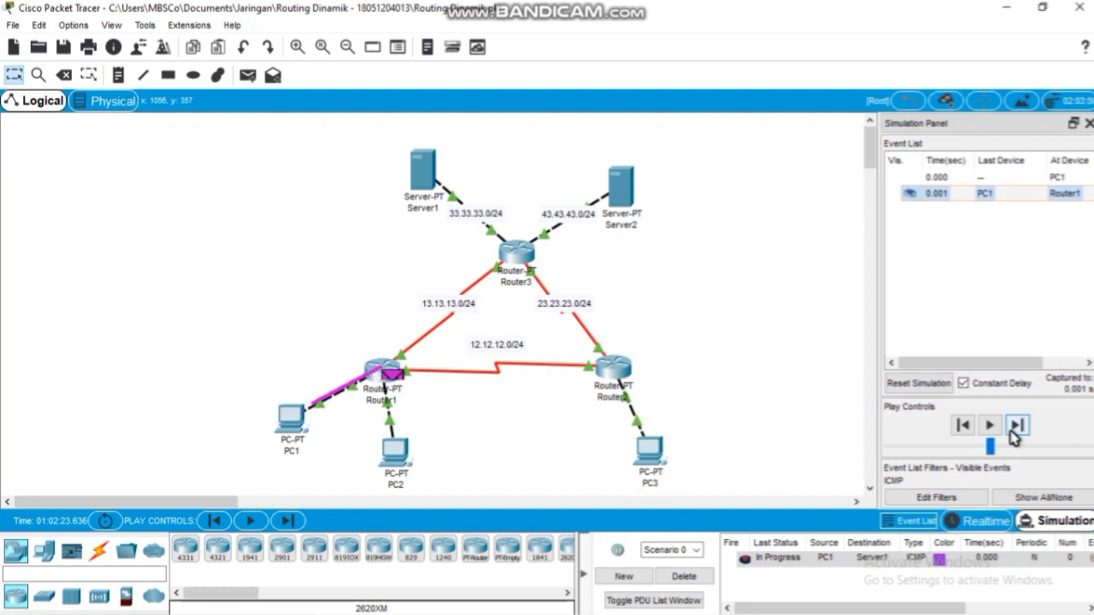
{"action": "left_click", "coordinate": [1015, 427]}
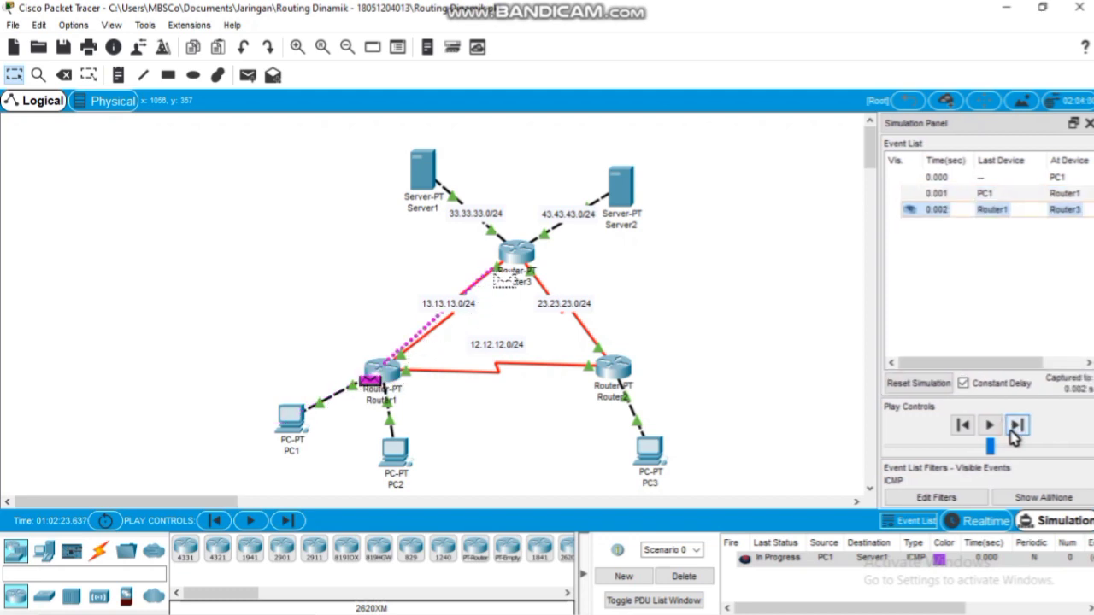
{"action": "left_click", "coordinate": [1015, 427]}
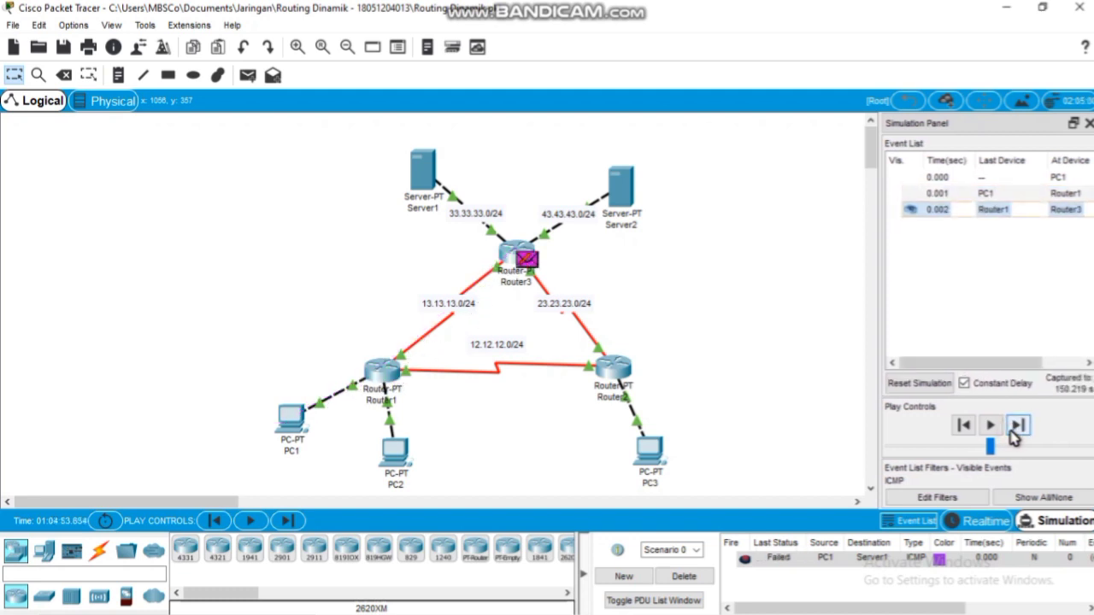
{"action": "left_click", "coordinate": [683, 576]}
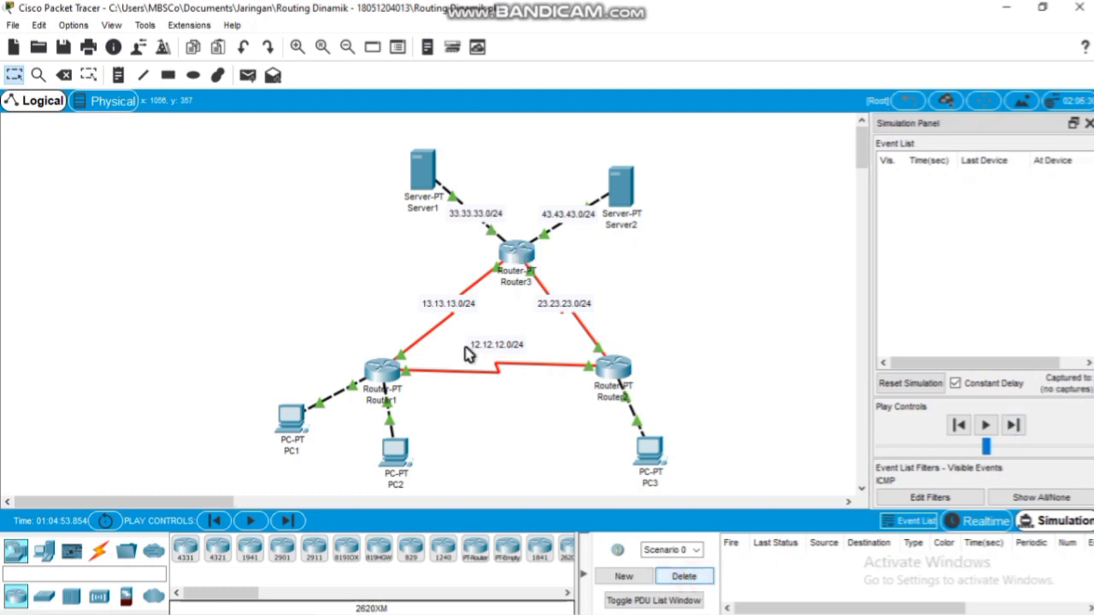
- Add the simple PDU from PC1 to Server1 again
{"action": "left_click", "coordinate": [248, 77]}
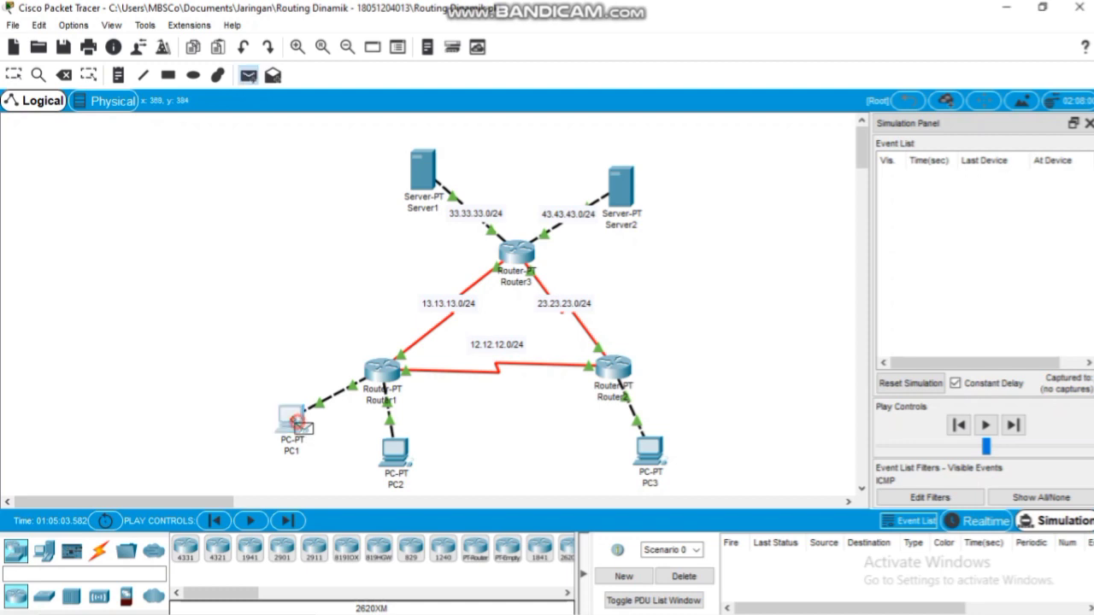
{"action": "left_click", "coordinate": [291, 417]}
{"action": "left_click", "coordinate": [431, 169]}
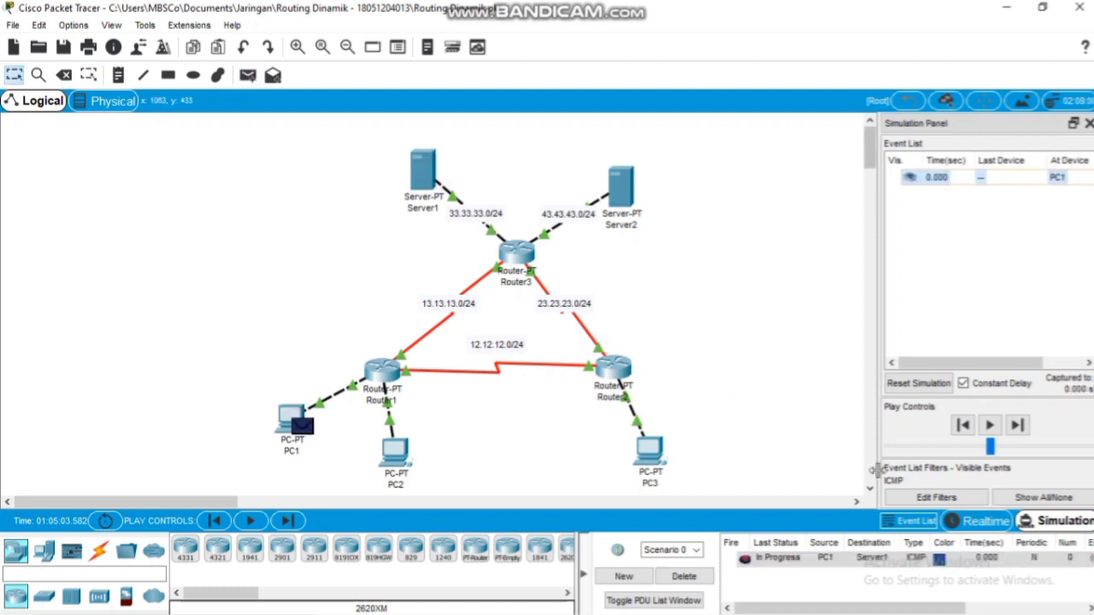
- Step the ICMP packet forward through Router1 and Router3 to Server1 and back to PC1, and delete the scenario
{"action": "left_click", "coordinate": [1017, 427]}
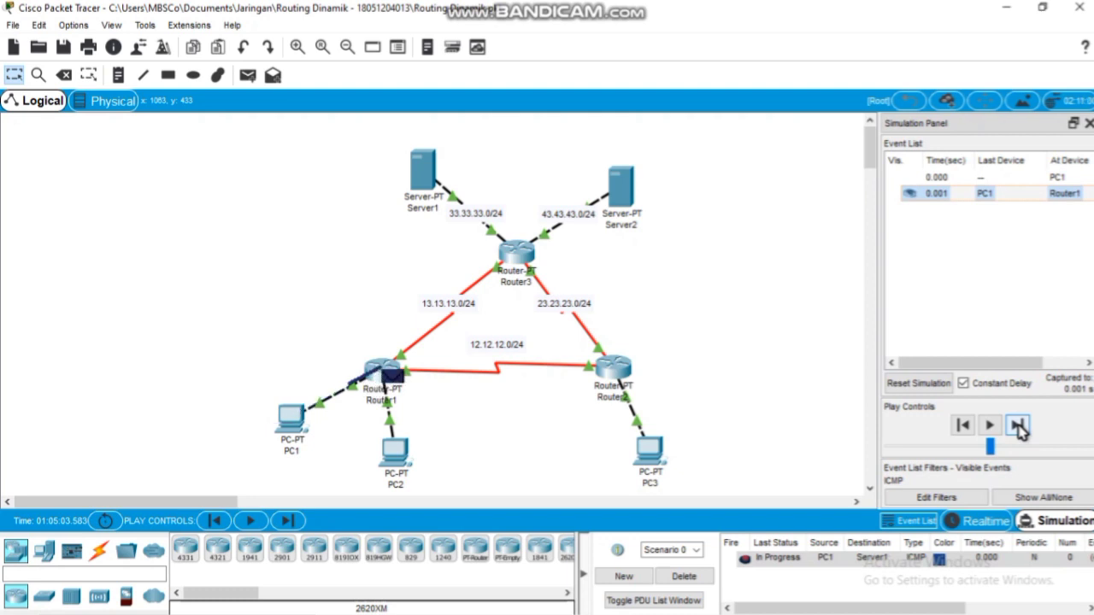
{"action": "left_click", "coordinate": [1017, 427]}
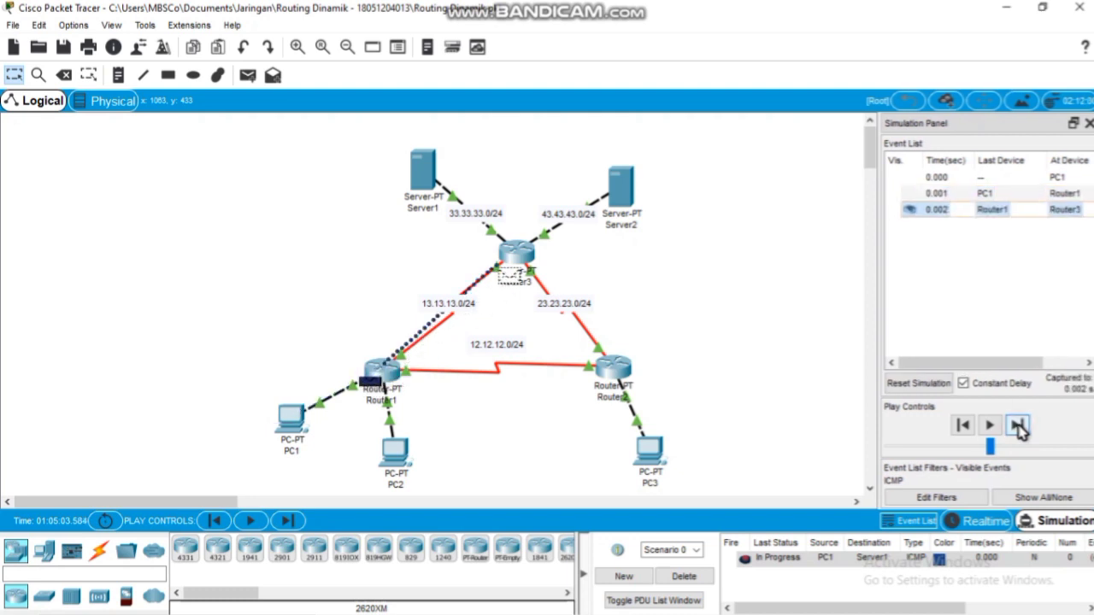
{"action": "left_click", "coordinate": [1017, 426]}
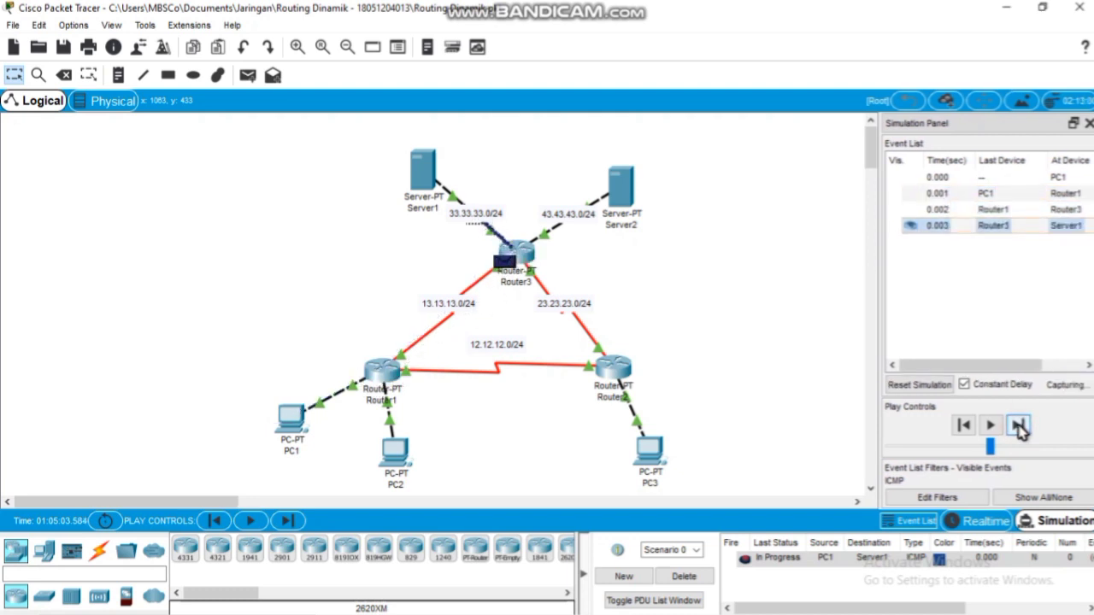
{"action": "left_click", "coordinate": [1017, 427]}
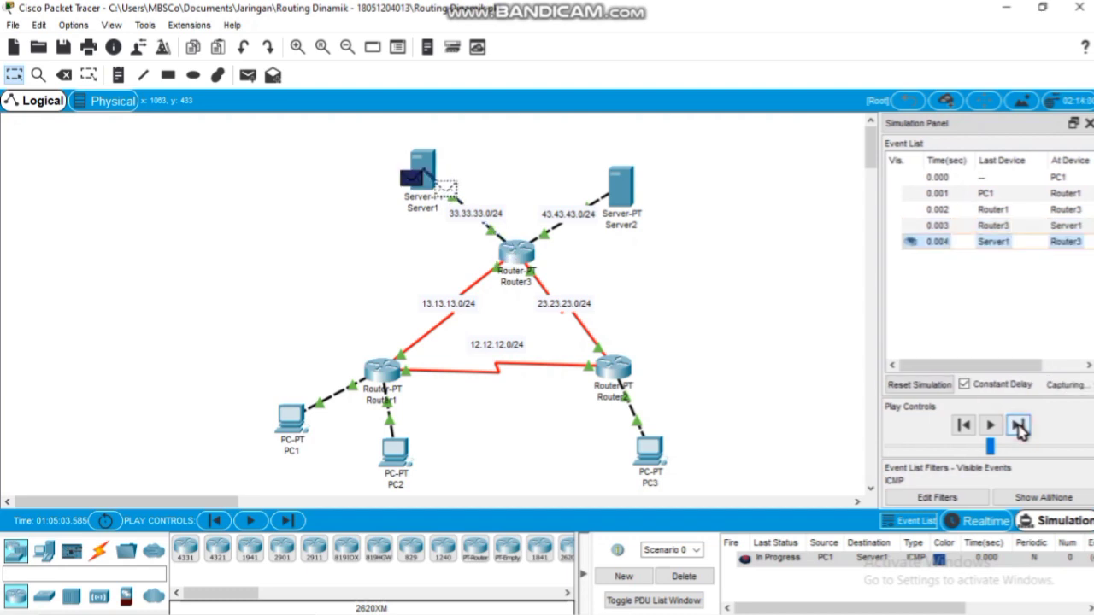
{"action": "left_click", "coordinate": [1017, 426]}
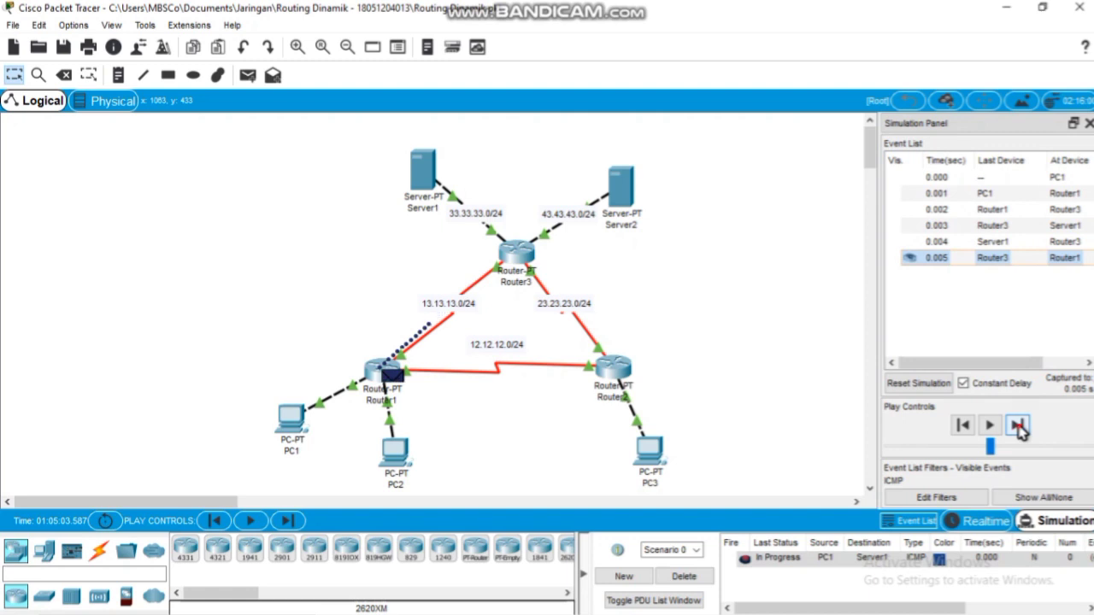
{"action": "left_click", "coordinate": [1017, 427]}
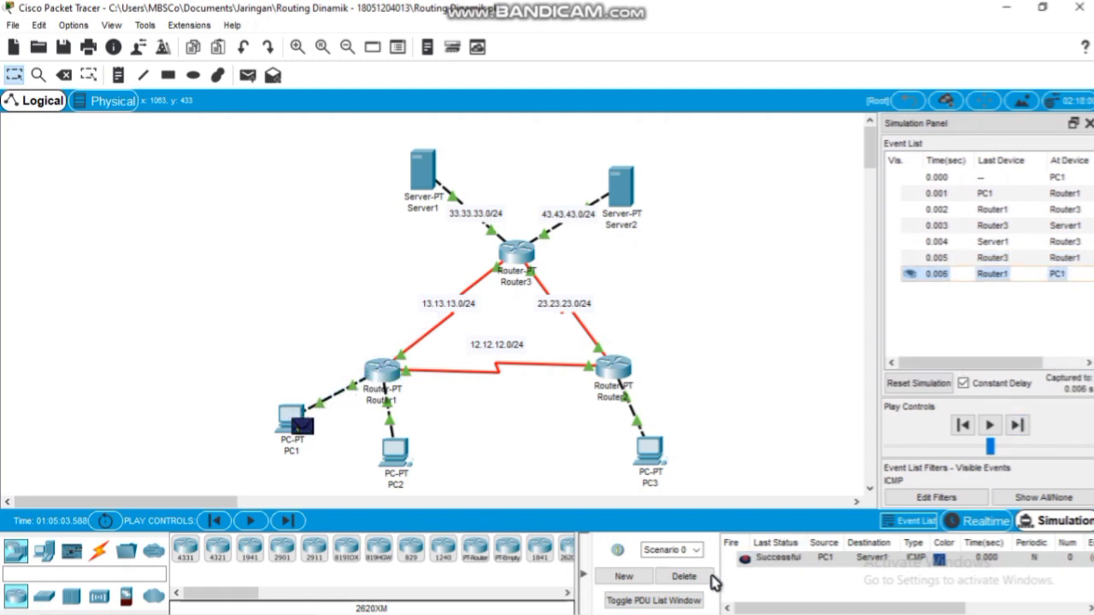
{"action": "left_click", "coordinate": [684, 576]}
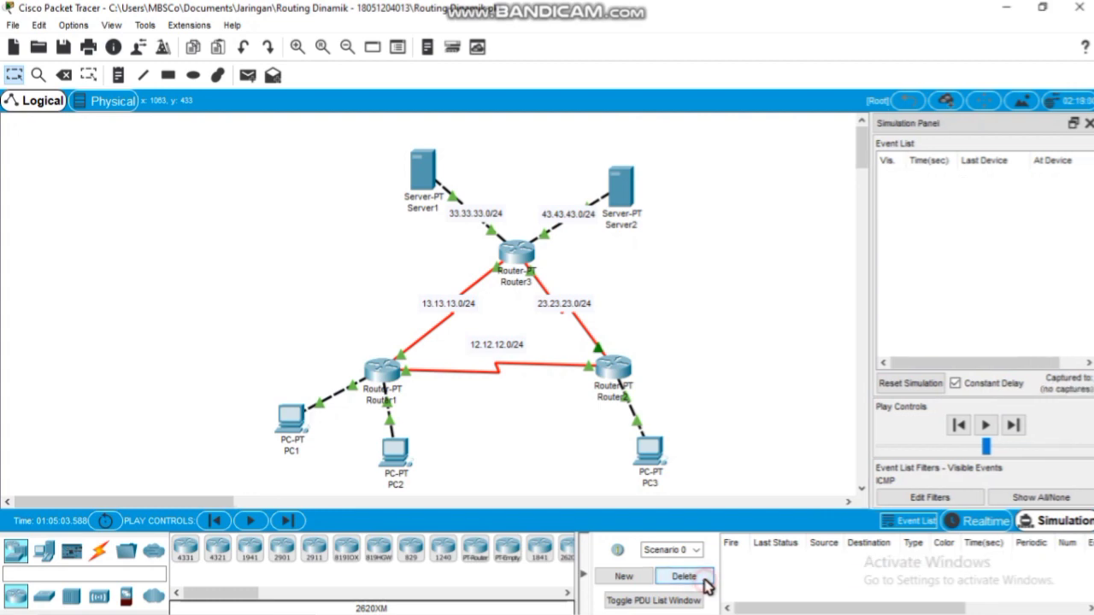
- Check the next scenario in the practicum module in Chrome and add a simple PDU from PC1 to Server2 in Packet Tracer
{"action": "mouse_move", "coordinate": [633, 612]}
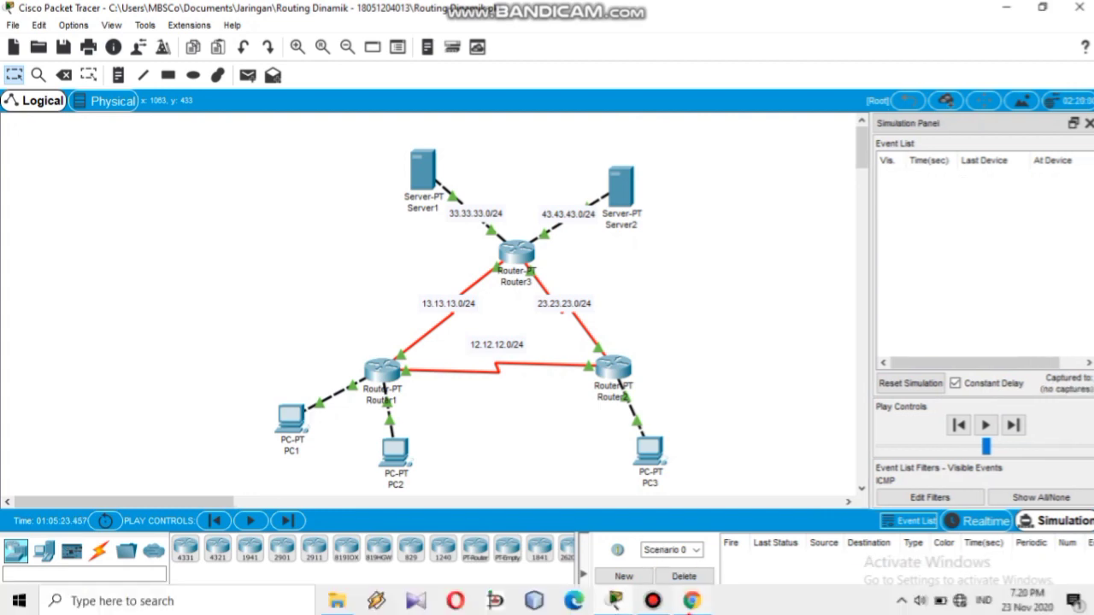
{"action": "left_click", "coordinate": [691, 602]}
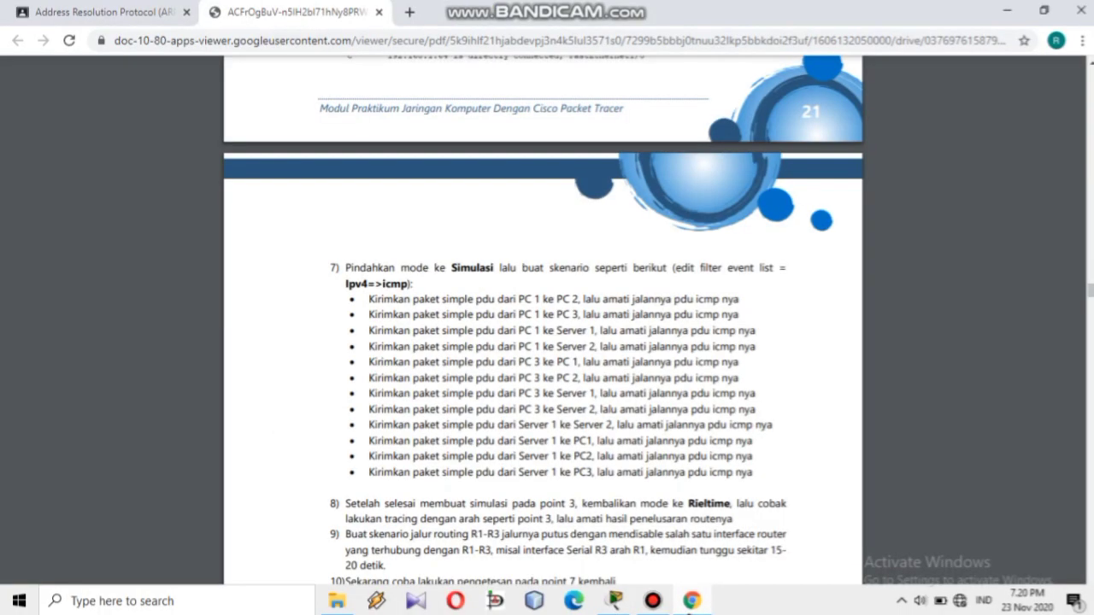
{"action": "key", "text": "alt+Tab"}
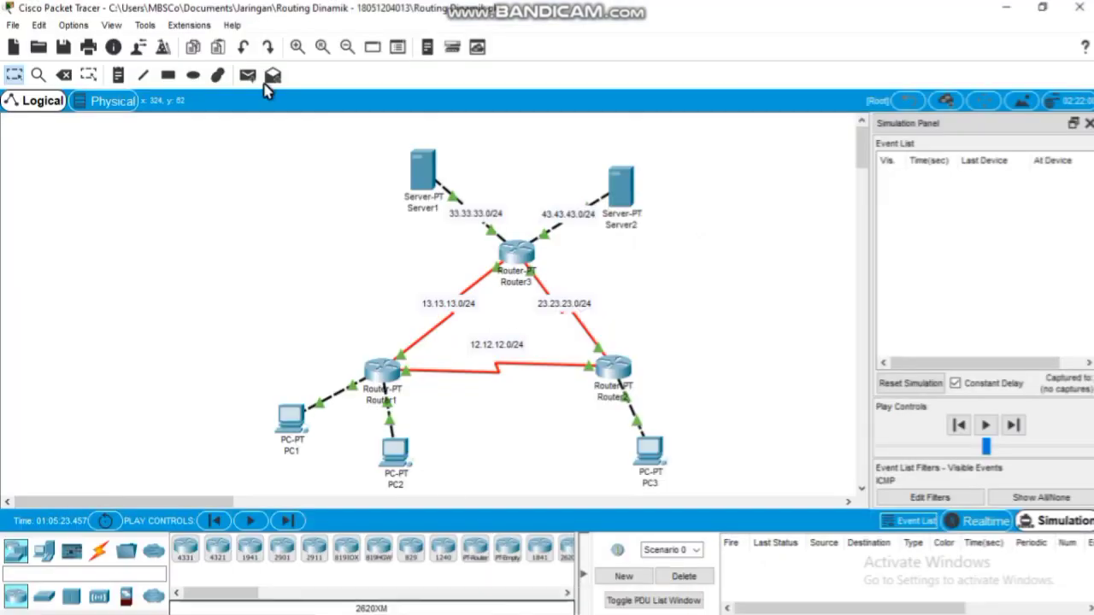
{"action": "left_click", "coordinate": [247, 75]}
{"action": "left_click", "coordinate": [291, 419]}
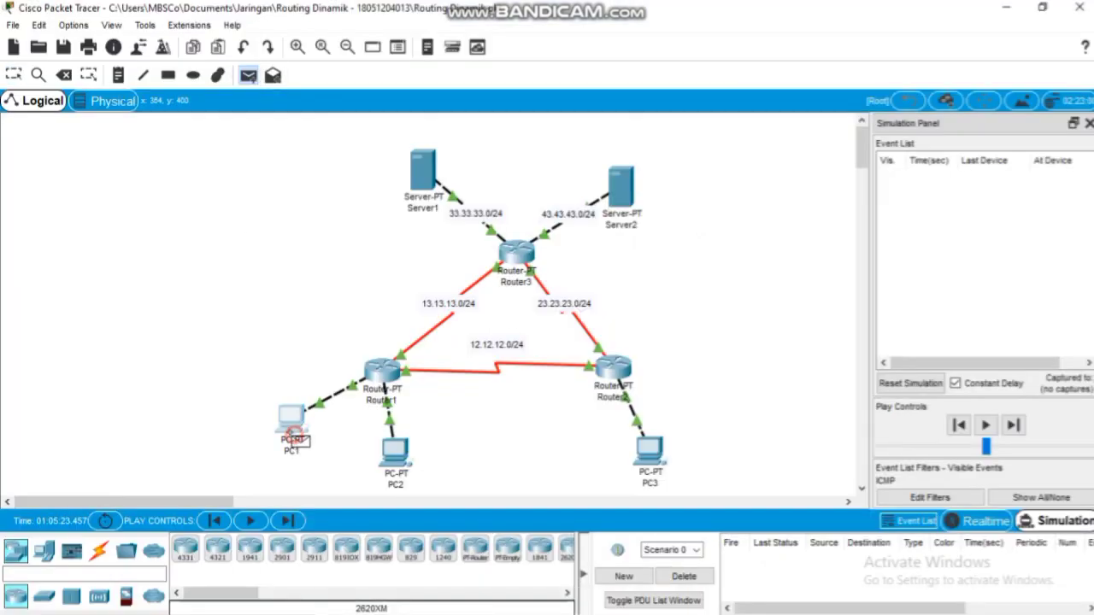
{"action": "left_click", "coordinate": [626, 203]}
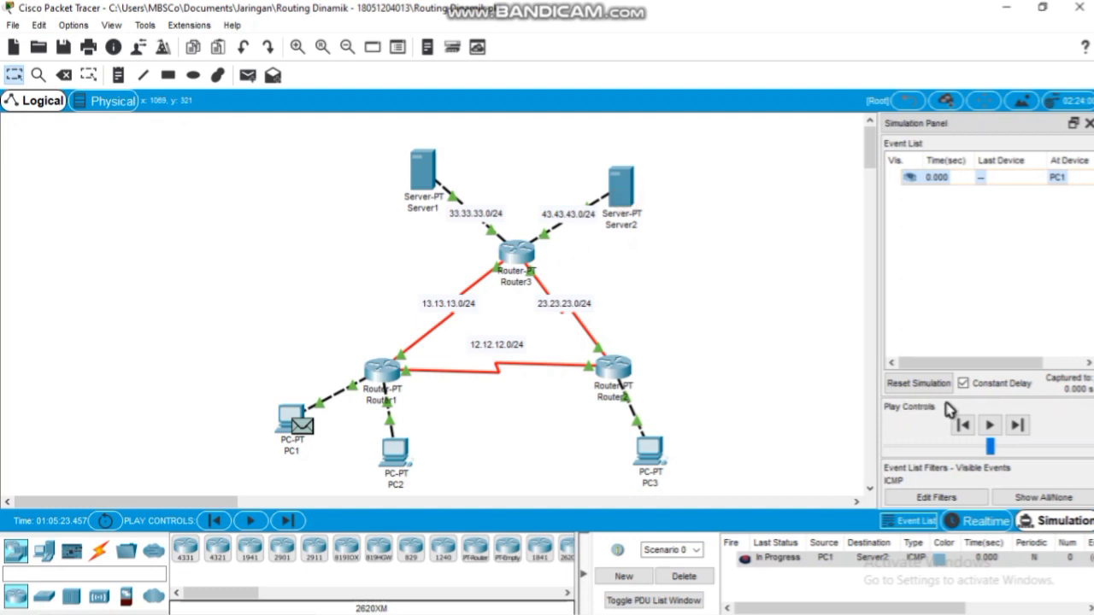
- Step the PC1-to-Server2 packet forward through Router1 and Router3, and delete the scenario
{"action": "left_click", "coordinate": [1017, 426]}
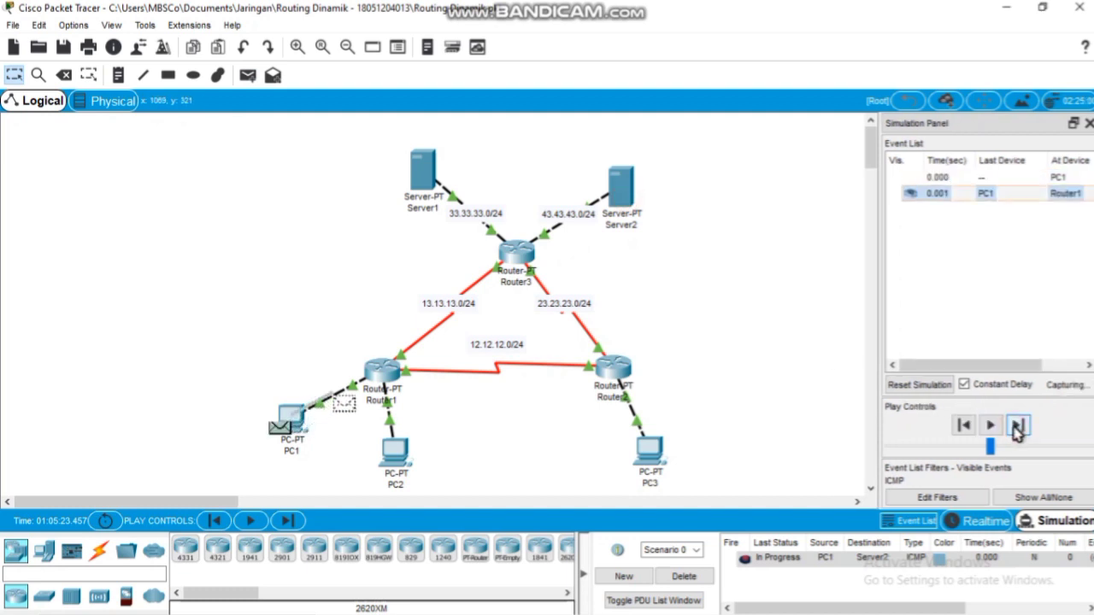
{"action": "left_click", "coordinate": [1016, 425]}
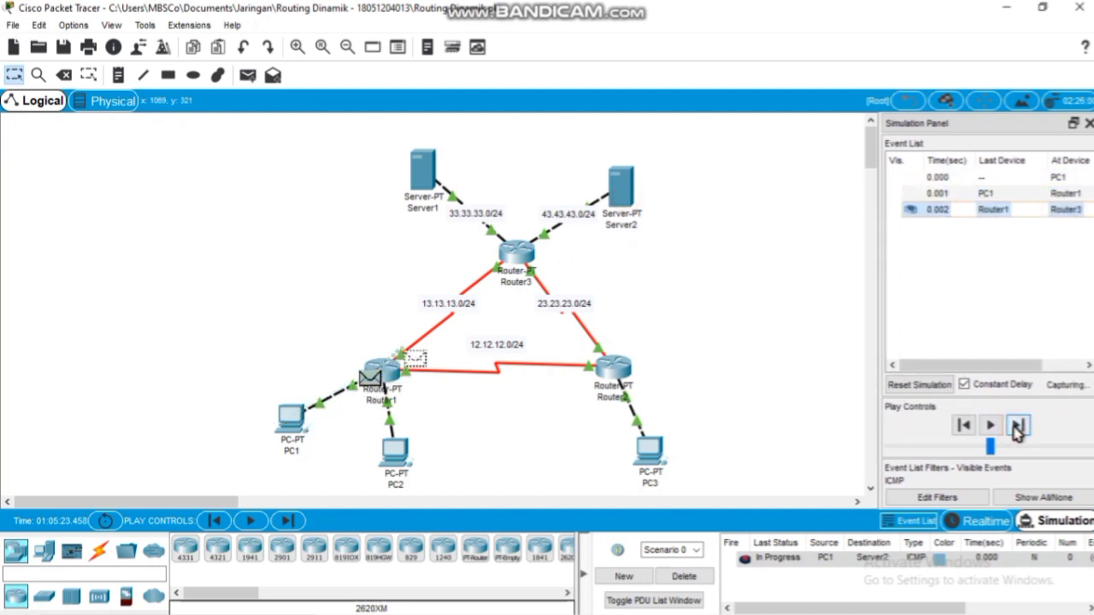
{"action": "left_click", "coordinate": [1017, 426]}
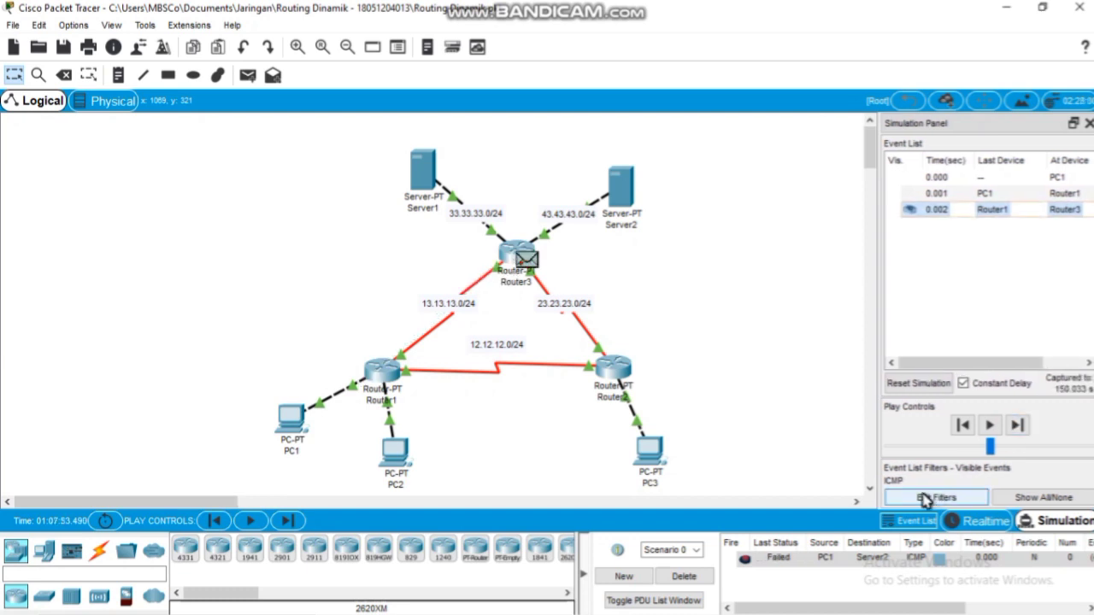
{"action": "left_click", "coordinate": [694, 576]}
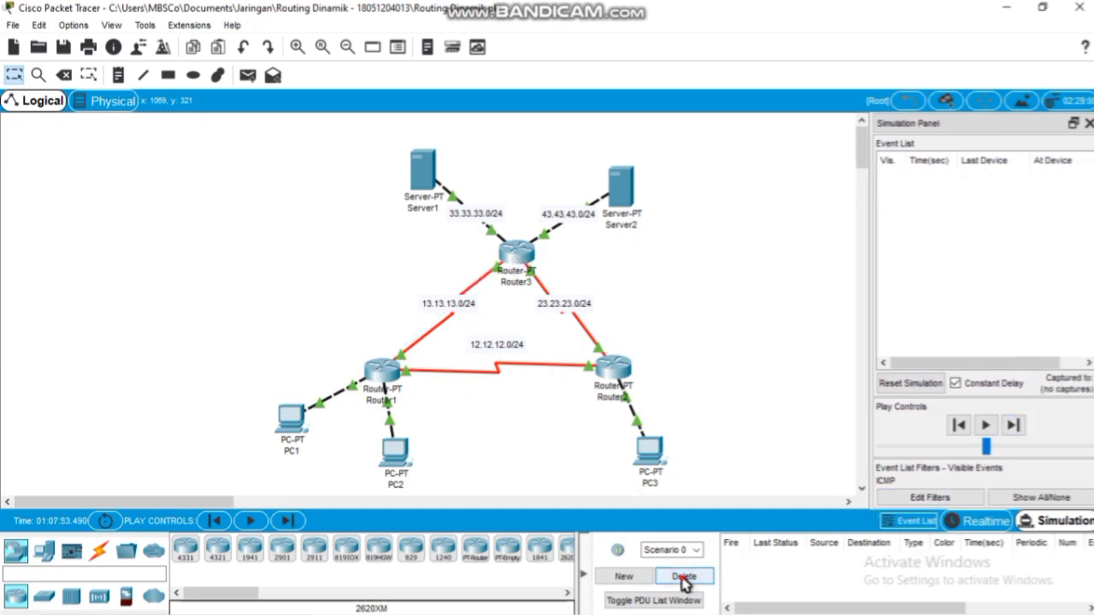
- Add the simple PDU from PC1 to Server2 again
{"action": "left_click", "coordinate": [247, 77]}
{"action": "left_click", "coordinate": [292, 428]}
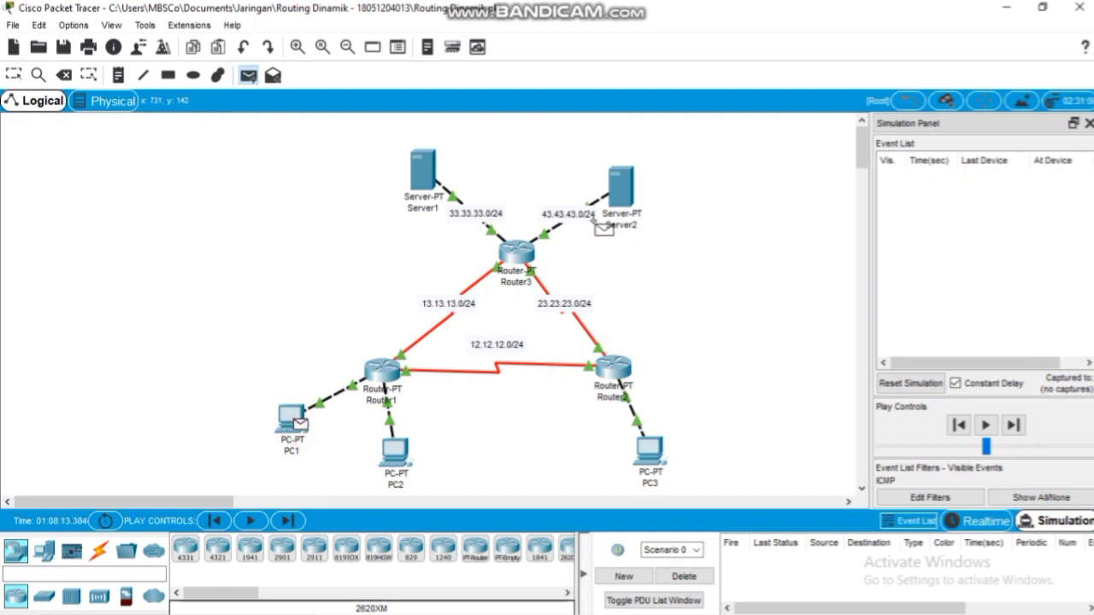
{"action": "left_click", "coordinate": [621, 199]}
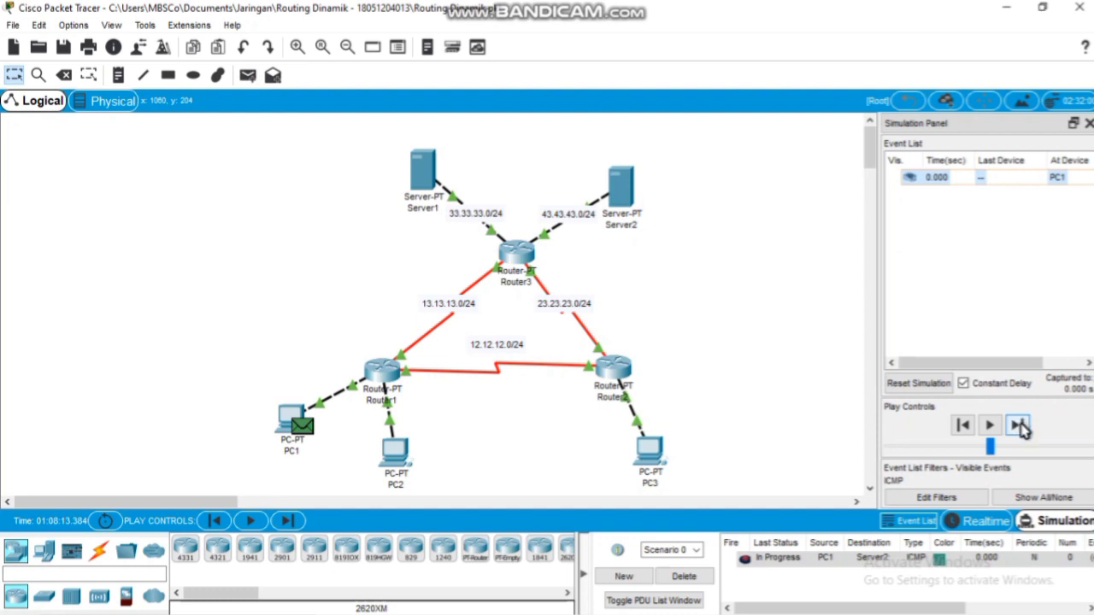
- Step the ICMP packet forward through Router1 and Router3 to Server2 and back to PC1, and delete the scenario
{"action": "left_click", "coordinate": [1019, 426]}
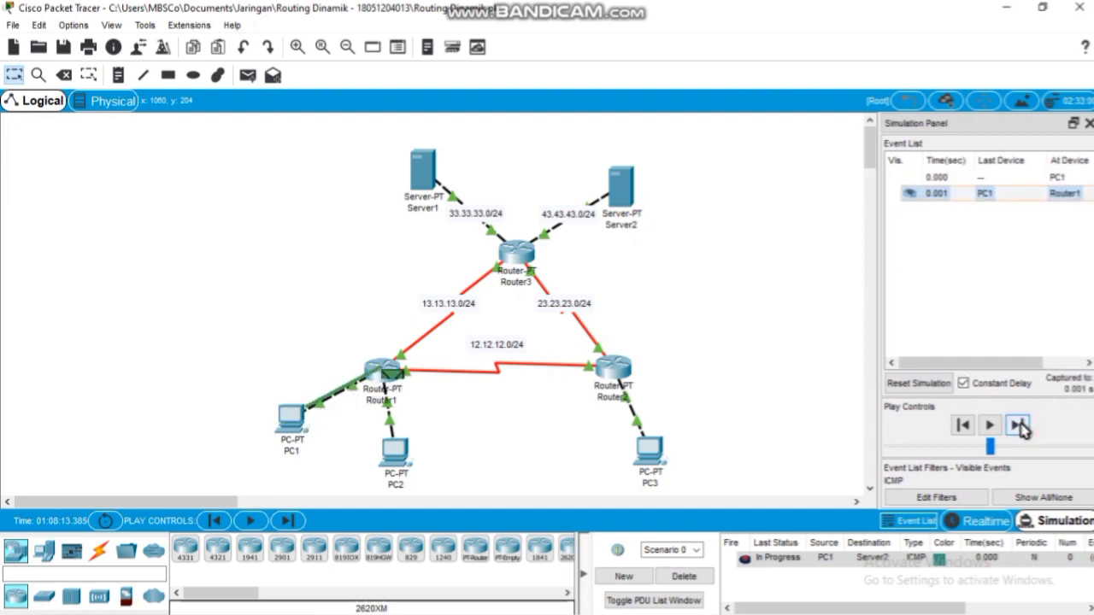
{"action": "left_click", "coordinate": [1019, 427]}
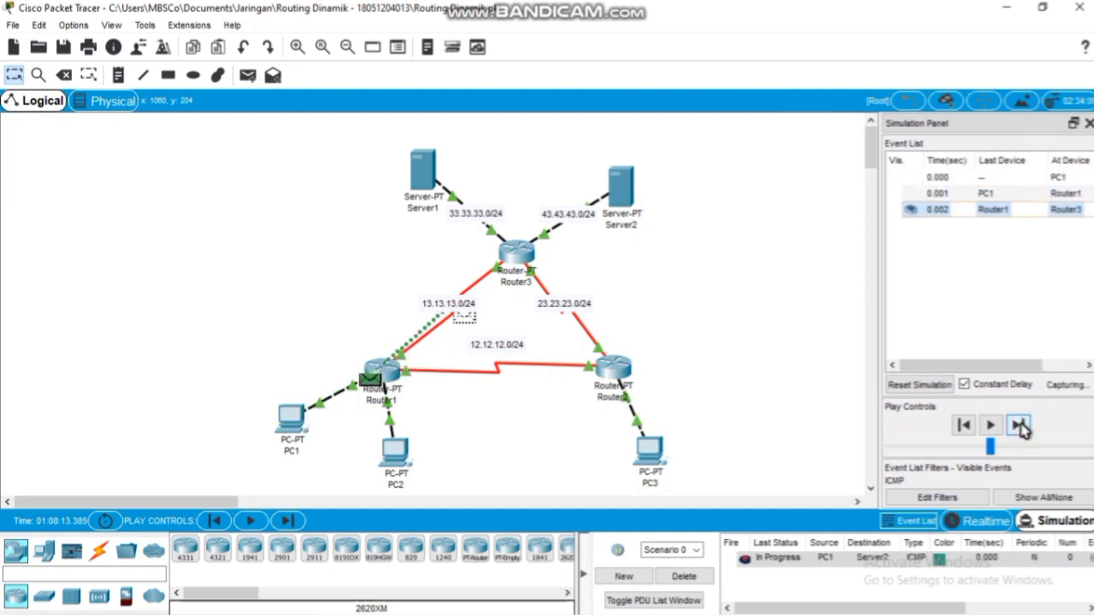
{"action": "left_click", "coordinate": [1021, 427]}
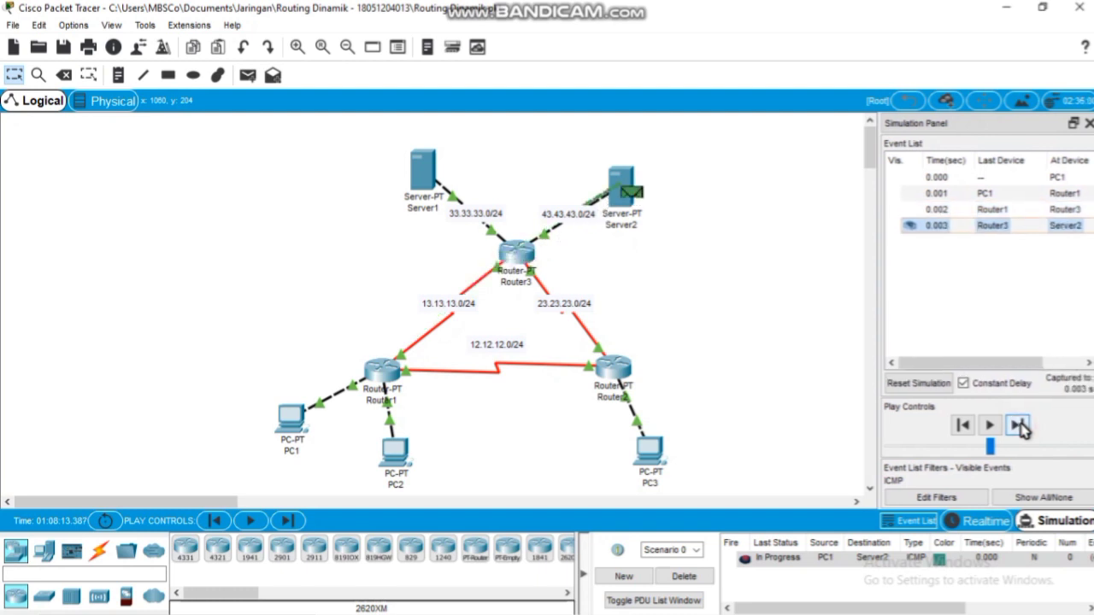
{"action": "left_click", "coordinate": [1021, 428]}
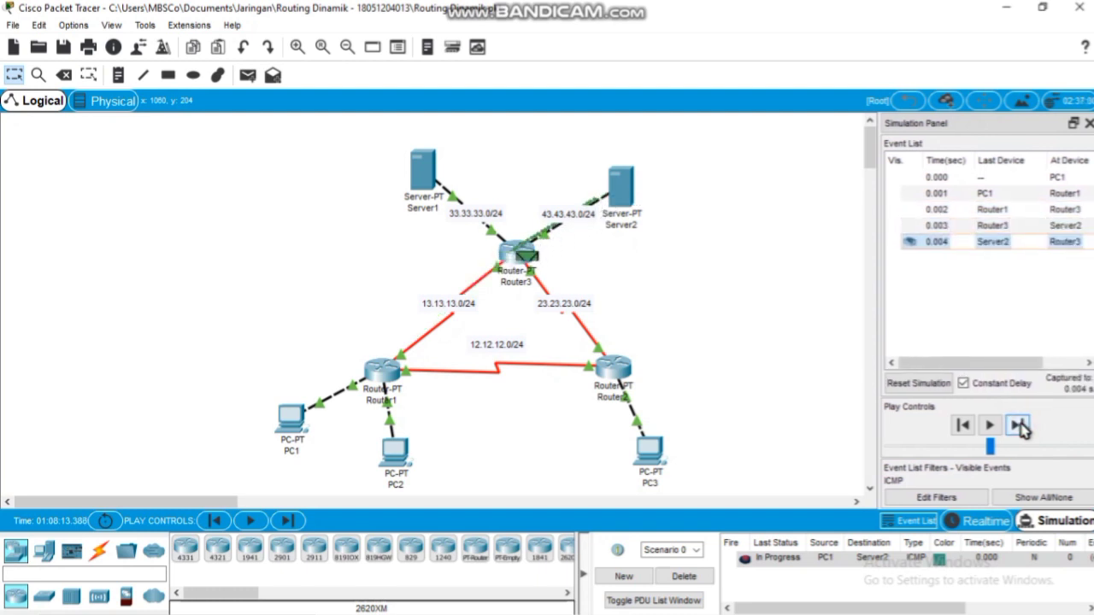
{"action": "left_click", "coordinate": [1021, 427]}
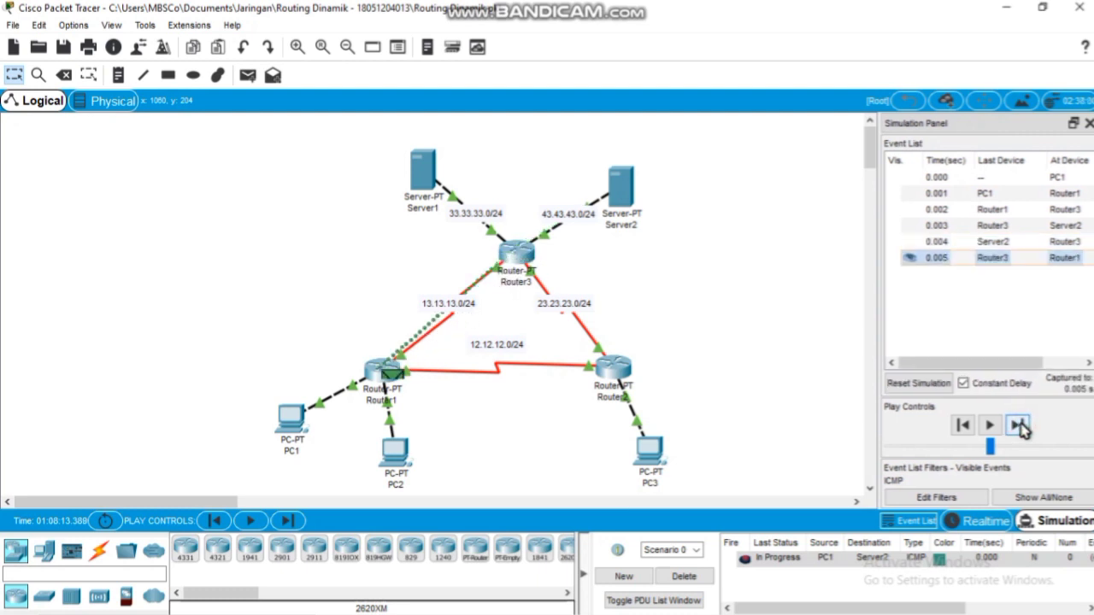
{"action": "left_click", "coordinate": [1021, 427]}
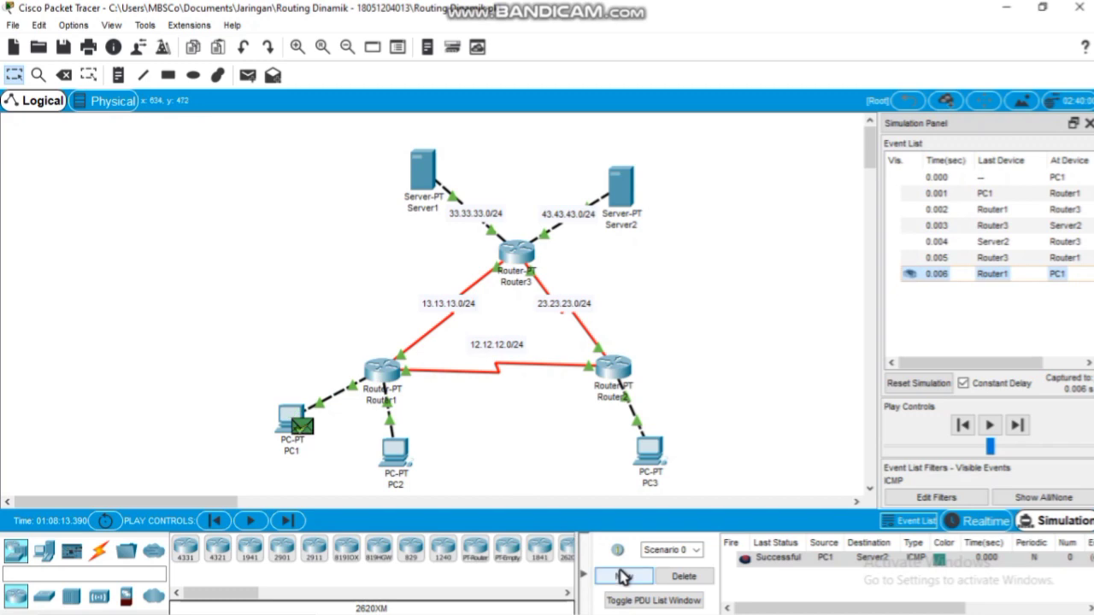
{"action": "left_click", "coordinate": [675, 581]}
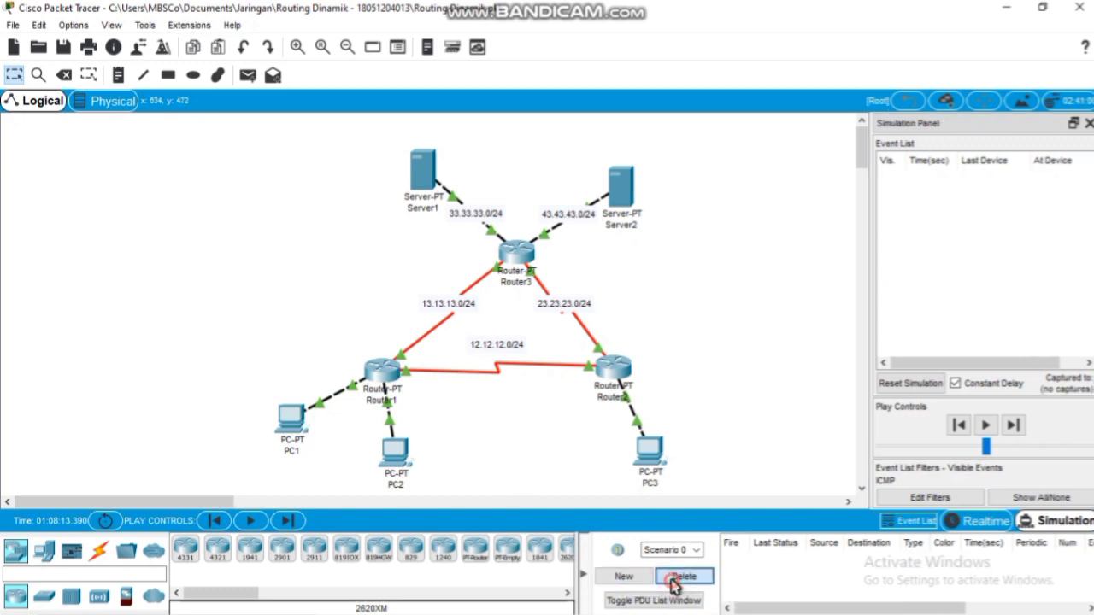
- Check the next scenario in the practicum module in Chrome and add a simple PDU from PC3 to PC1 in Packet Tracer
{"action": "left_click", "coordinate": [691, 601]}
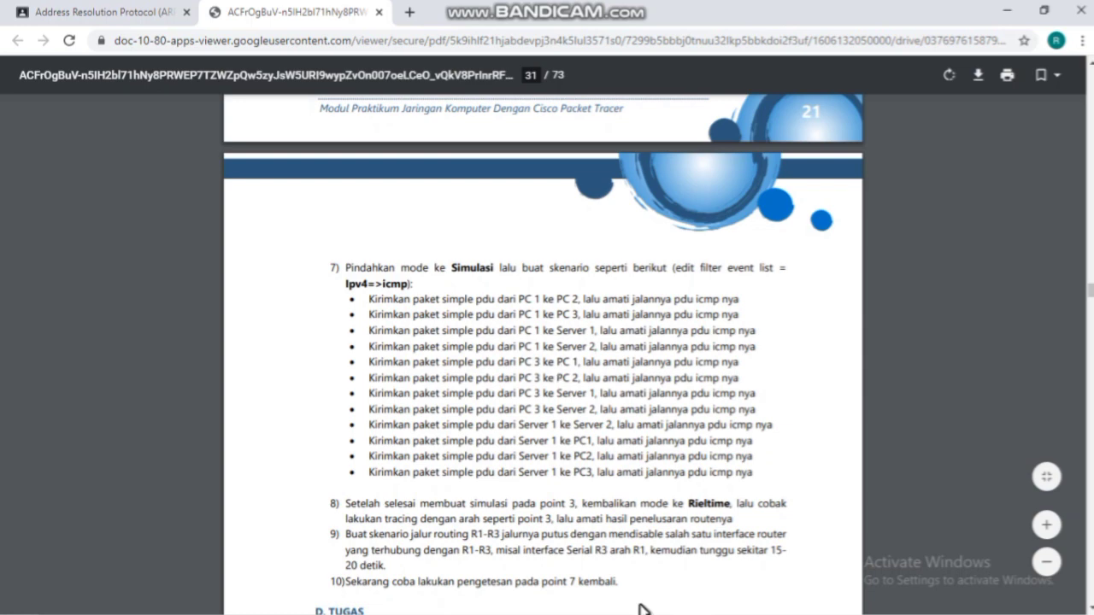
{"action": "mouse_move", "coordinate": [713, 614]}
{"action": "left_click", "coordinate": [683, 601]}
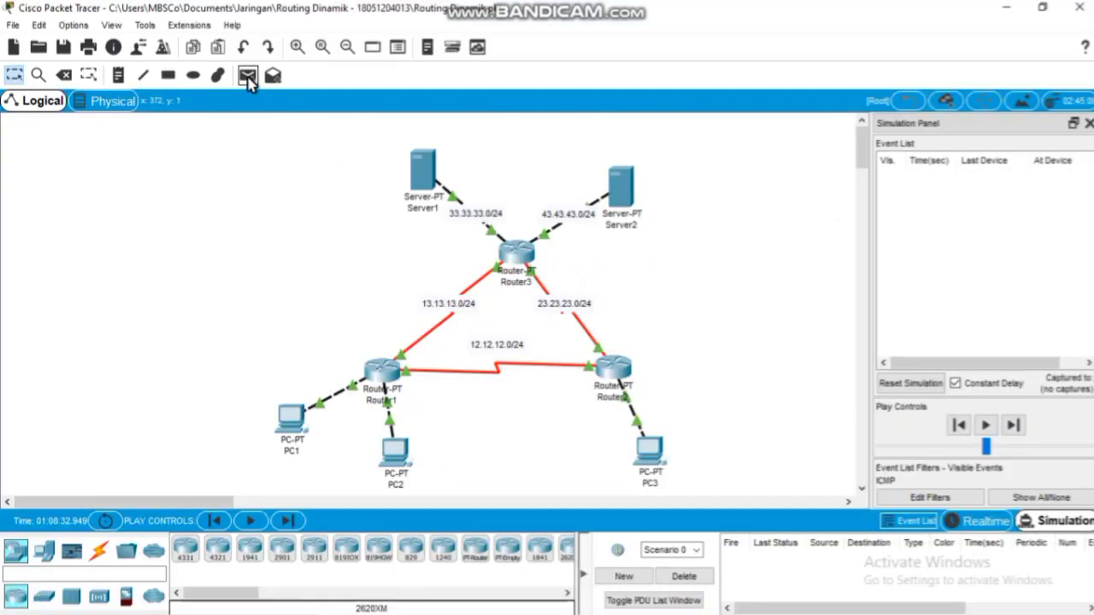
{"action": "left_click", "coordinate": [247, 75]}
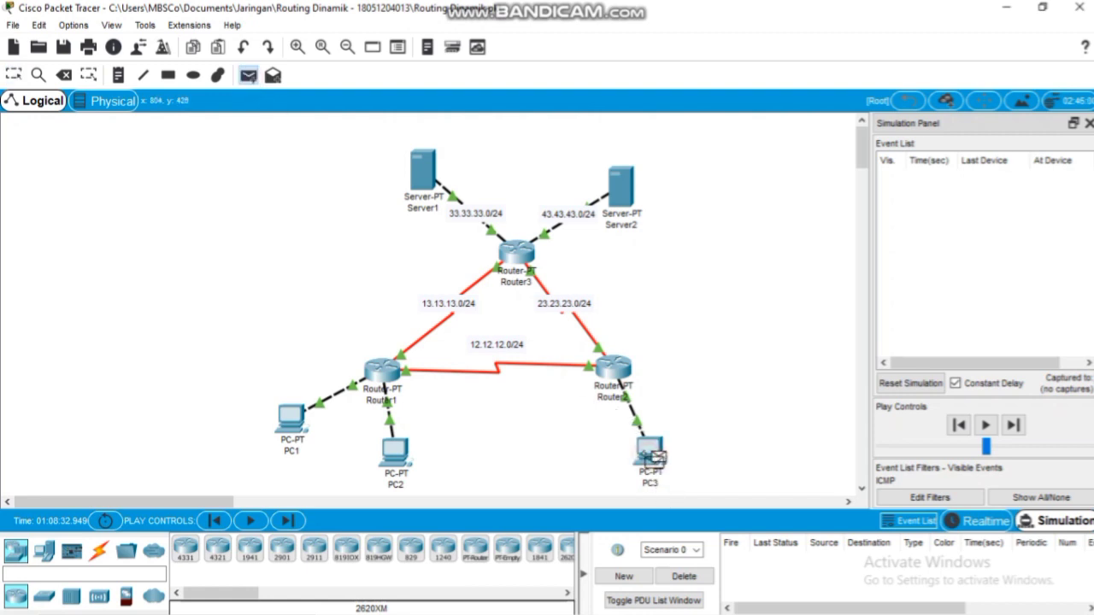
{"action": "left_click", "coordinate": [294, 420]}
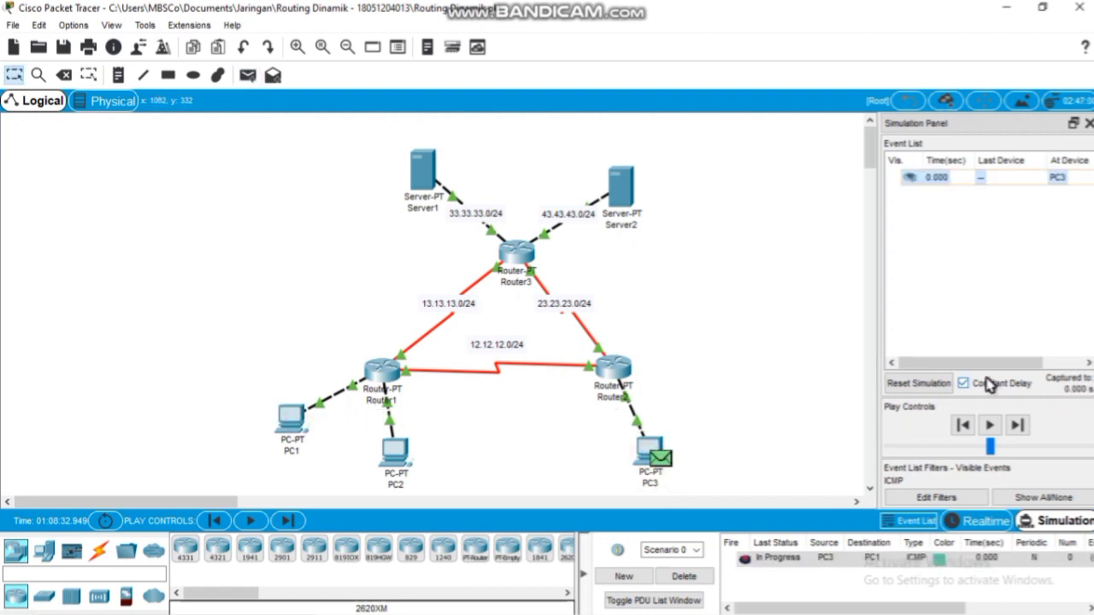
- Step the ICMP packet from PC3 forward through Router2 and Router1 to PC1 and back to PC3, and delete the scenario
{"action": "left_click", "coordinate": [1017, 425]}
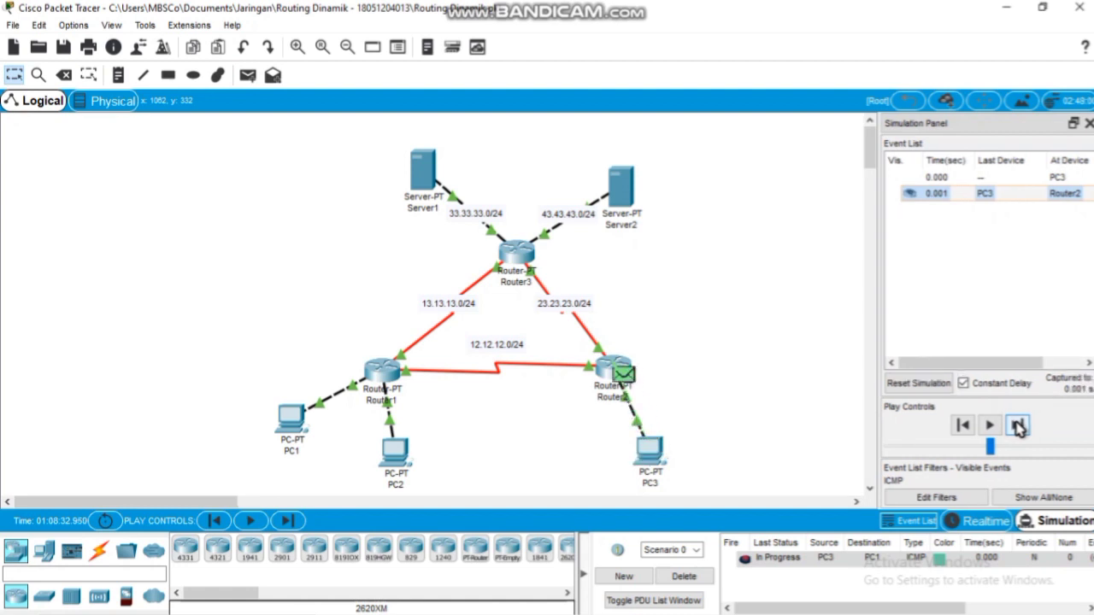
{"action": "left_click", "coordinate": [1017, 425]}
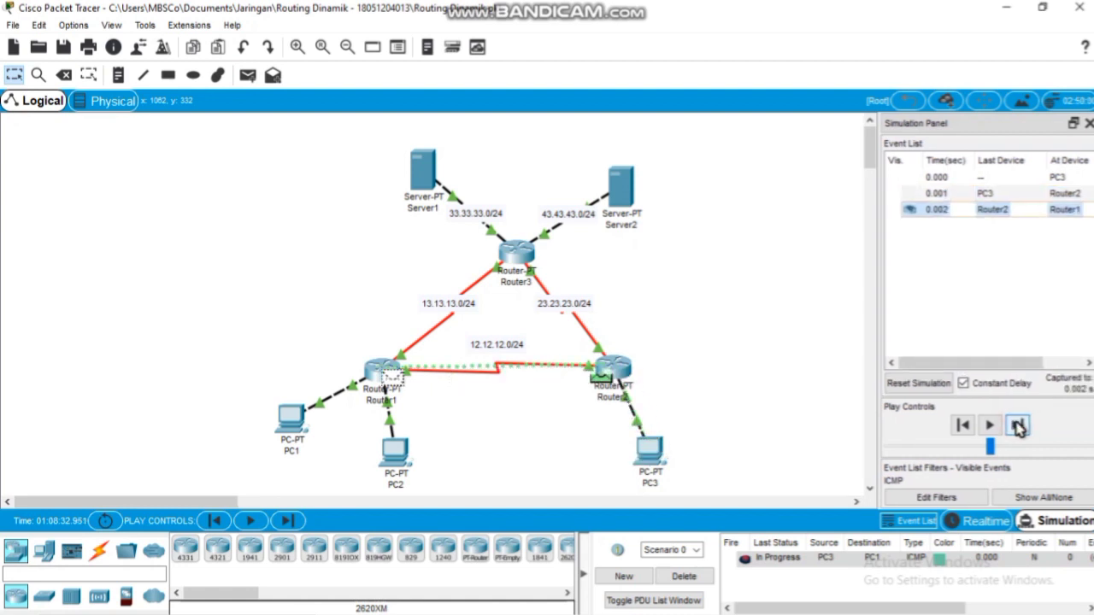
{"action": "left_click", "coordinate": [1017, 424]}
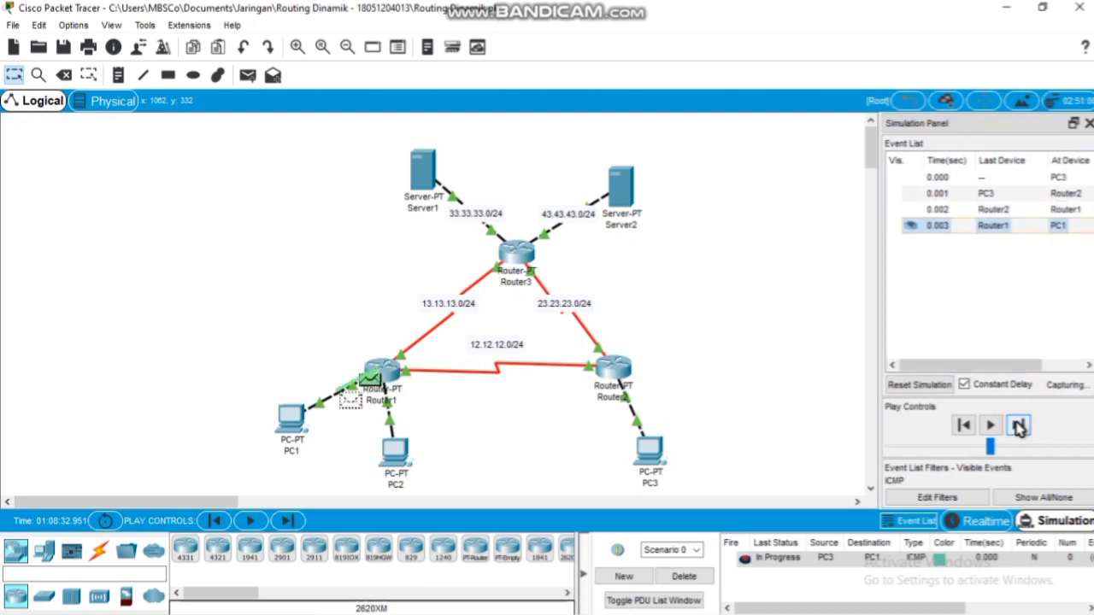
{"action": "left_click", "coordinate": [1016, 424]}
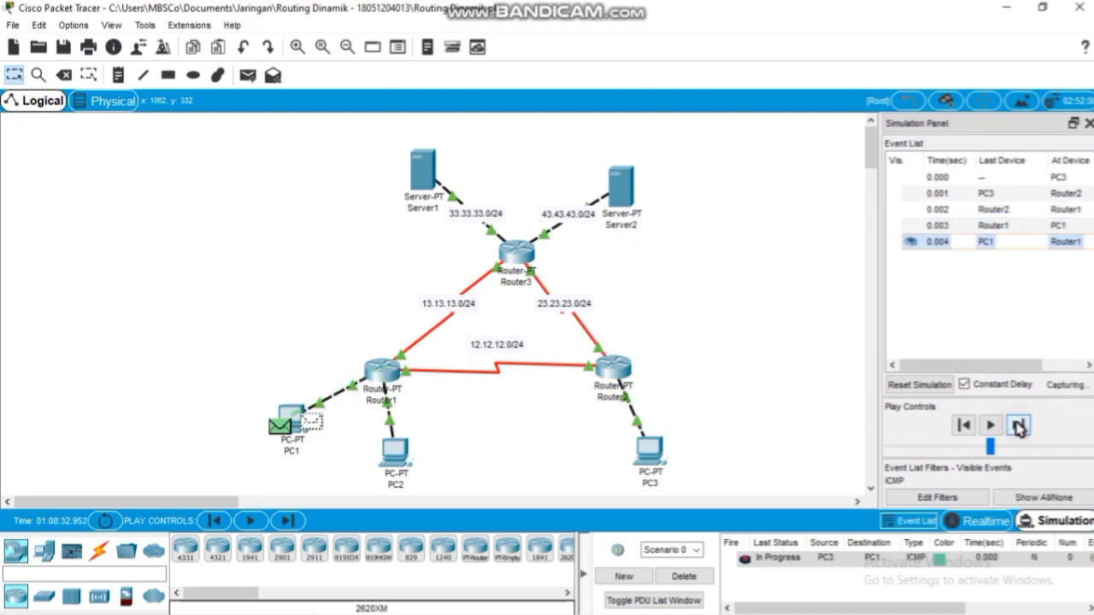
{"action": "left_click", "coordinate": [1017, 425]}
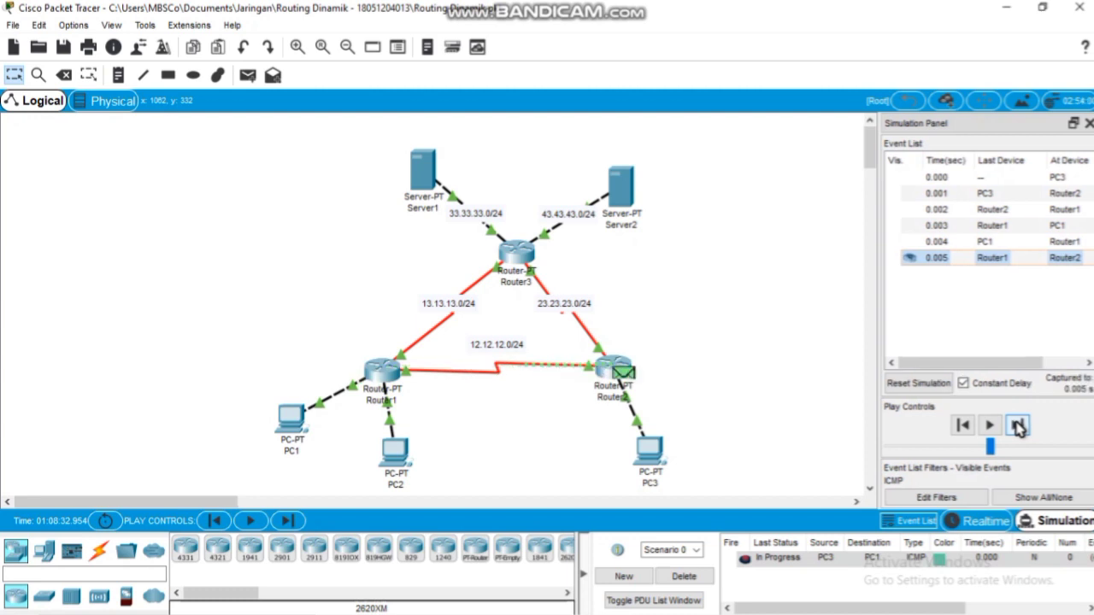
{"action": "left_click", "coordinate": [1017, 426]}
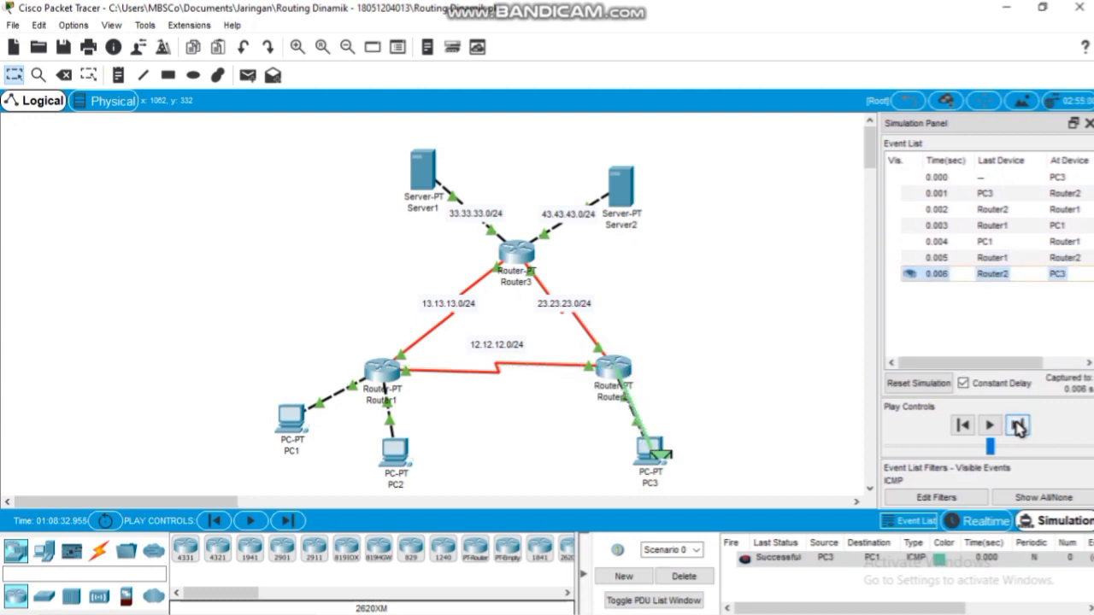
{"action": "left_click", "coordinate": [686, 577]}
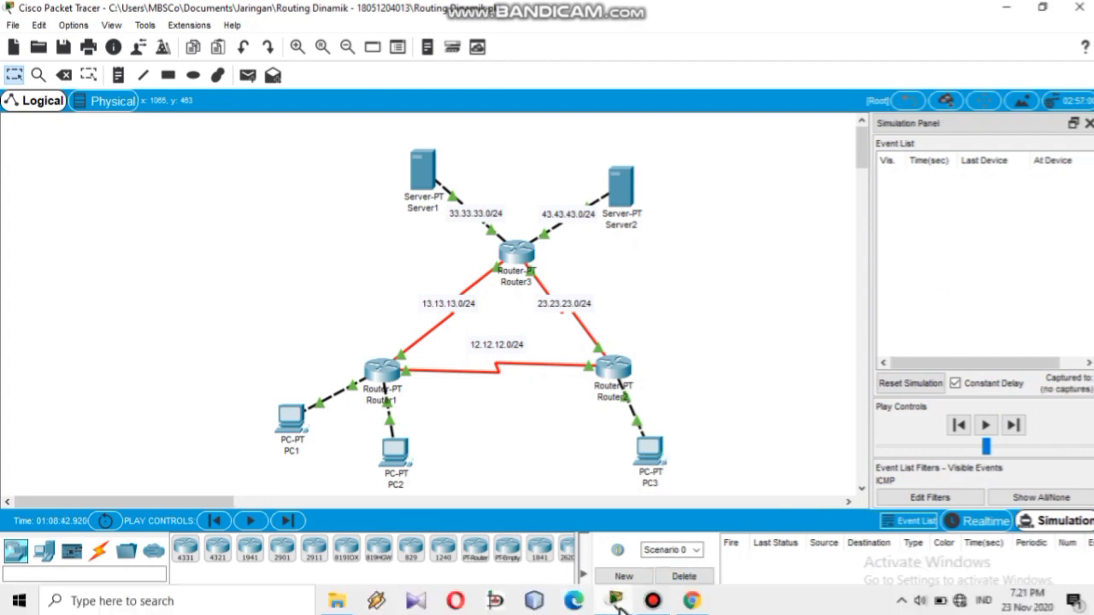
- Check the next scenario in the practicum module in Chrome and add a simple PDU from PC3 to PC2 in Packet Tracer
{"action": "left_click", "coordinate": [692, 601]}
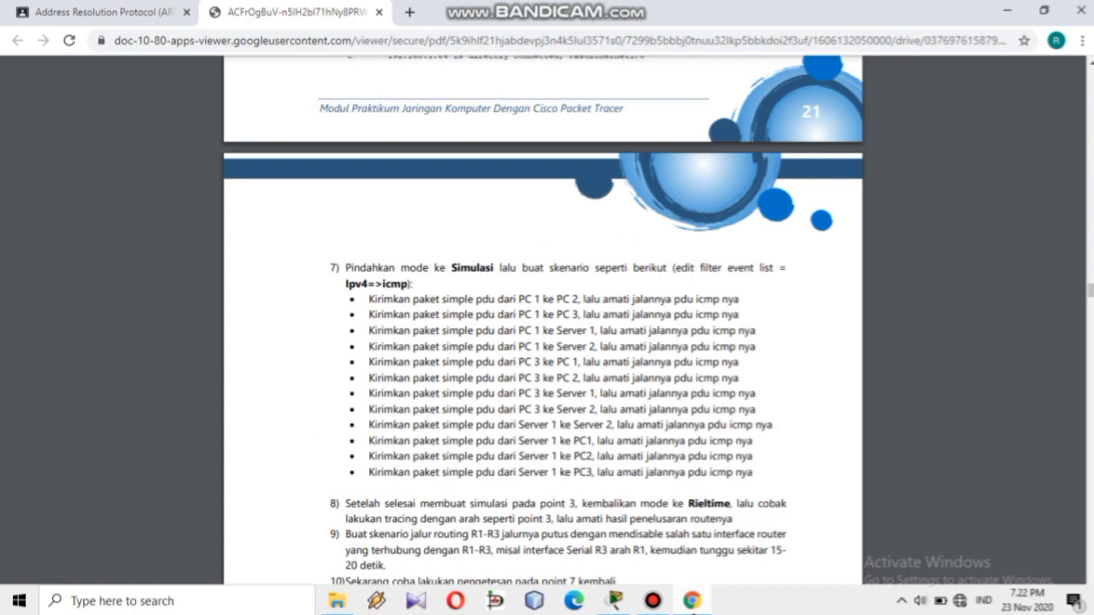
{"action": "left_click", "coordinate": [613, 601]}
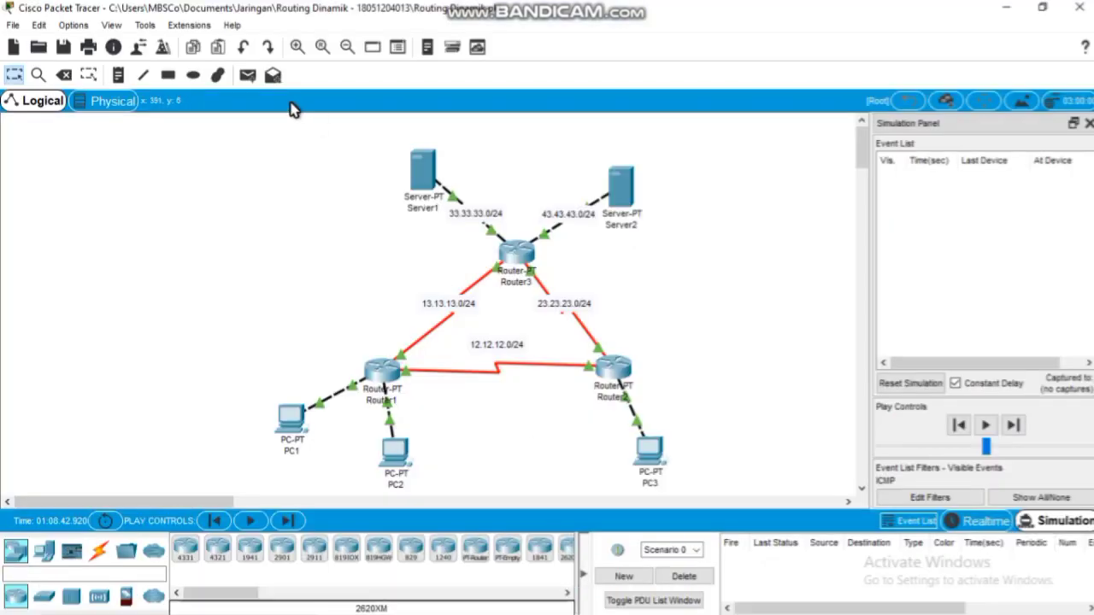
{"action": "left_click", "coordinate": [247, 77]}
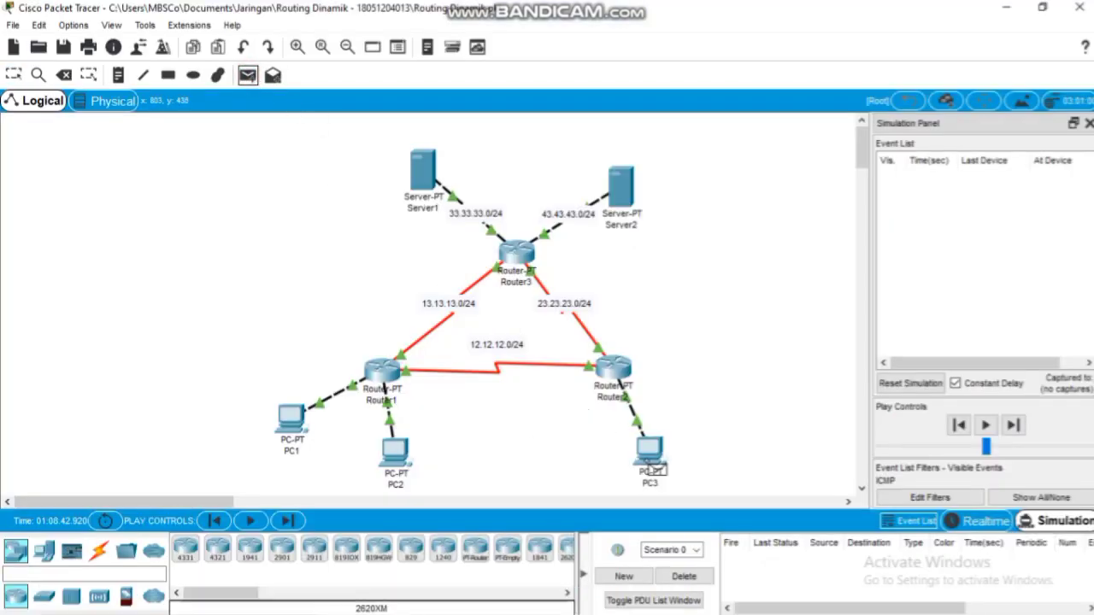
{"action": "left_click", "coordinate": [394, 455]}
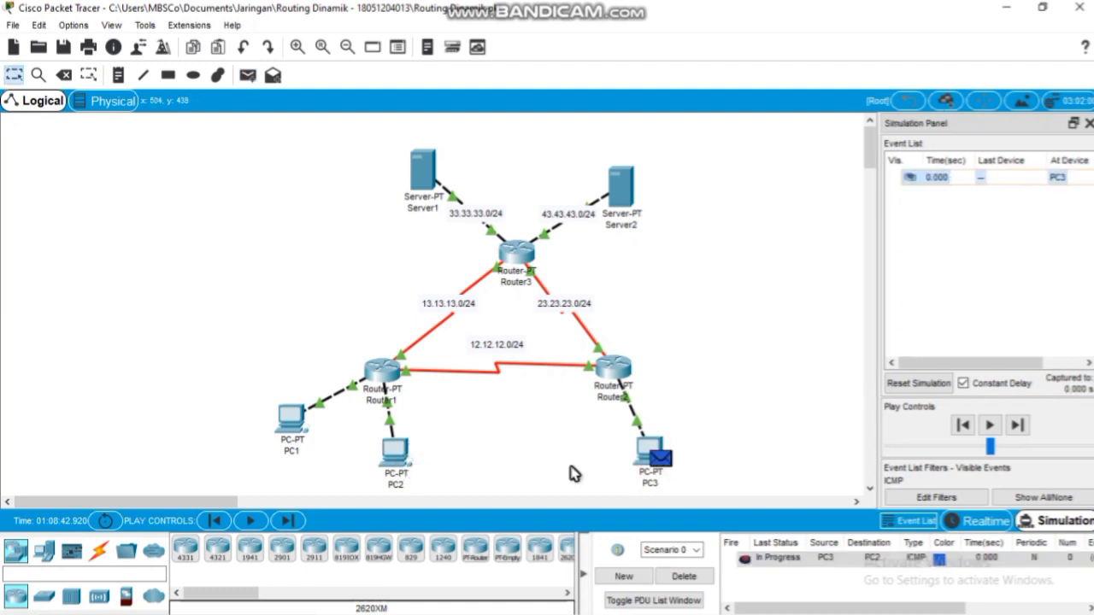
- Step the ICMP packet from PC3 forward through Router2 and Router1 to PC2 and back to PC3, and delete the scenario
{"action": "left_click", "coordinate": [1016, 427]}
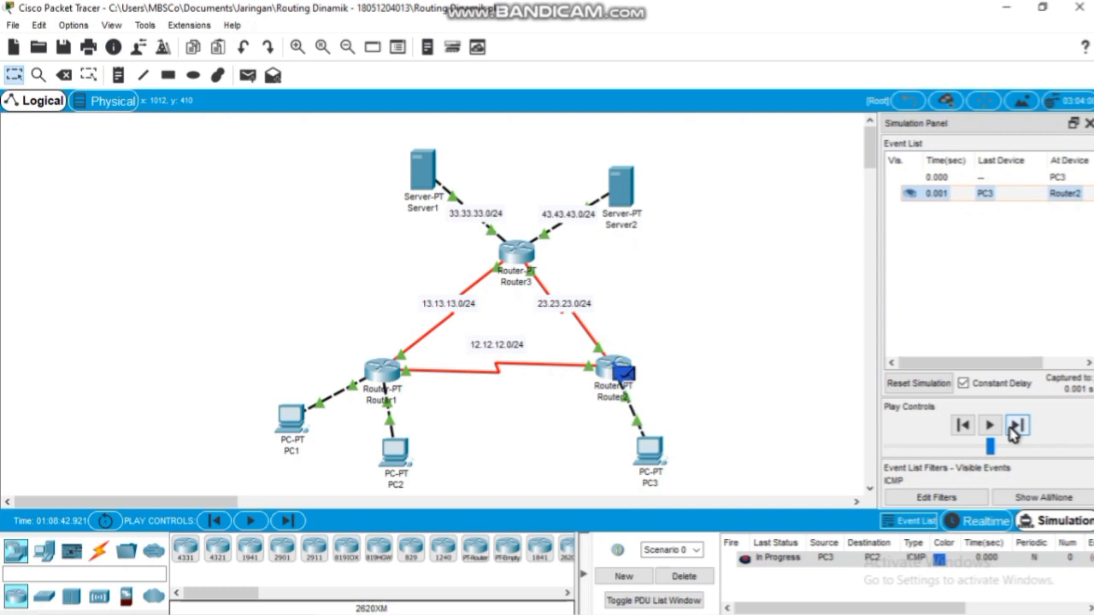
{"action": "left_click", "coordinate": [1016, 426]}
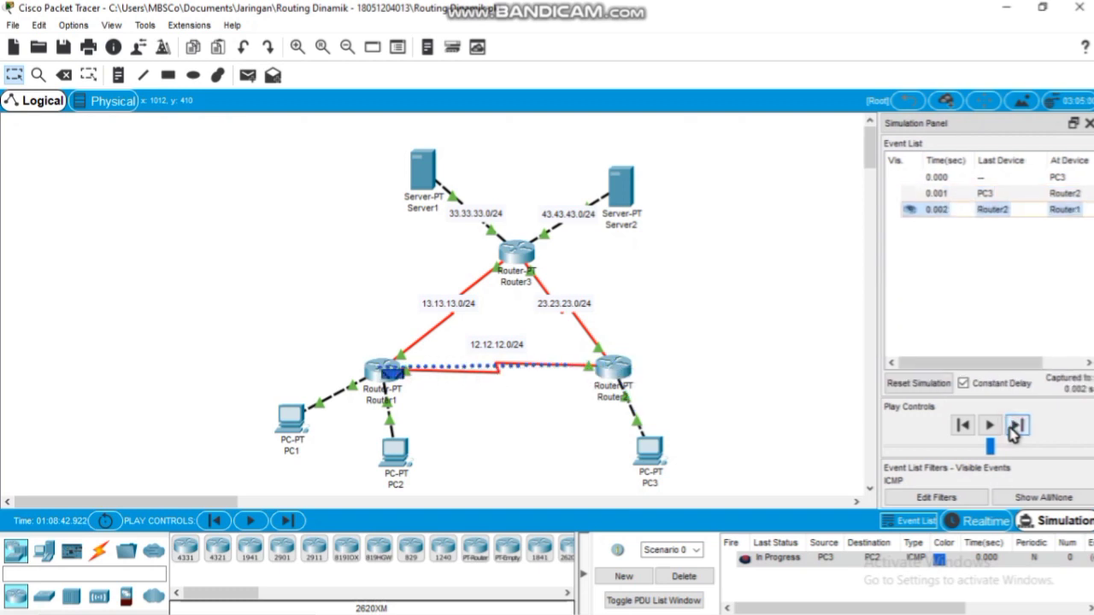
{"action": "left_click", "coordinate": [1016, 426]}
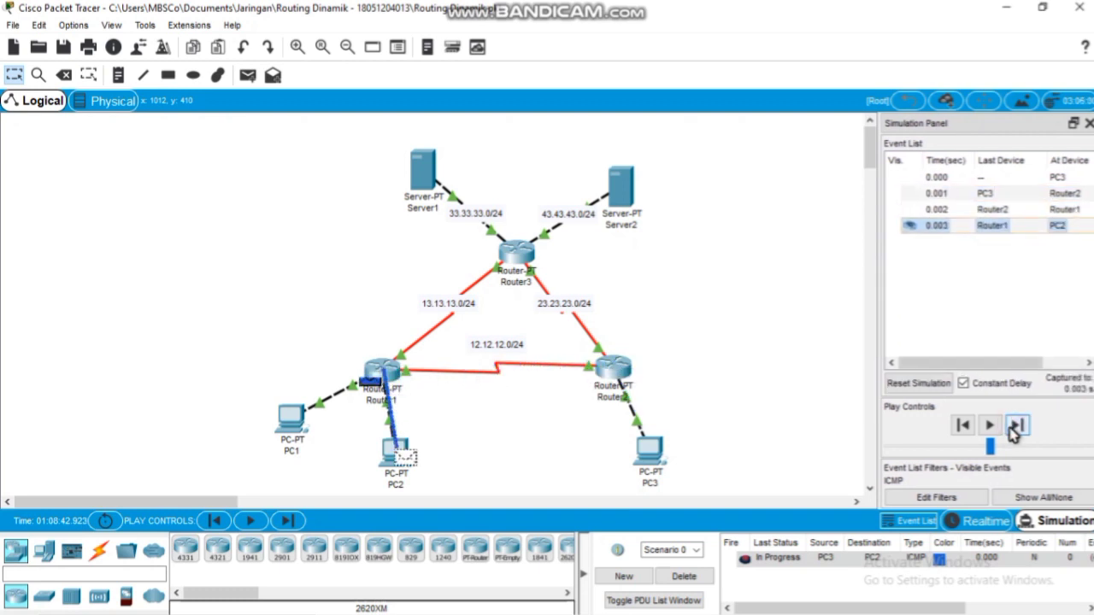
{"action": "left_click", "coordinate": [1014, 427]}
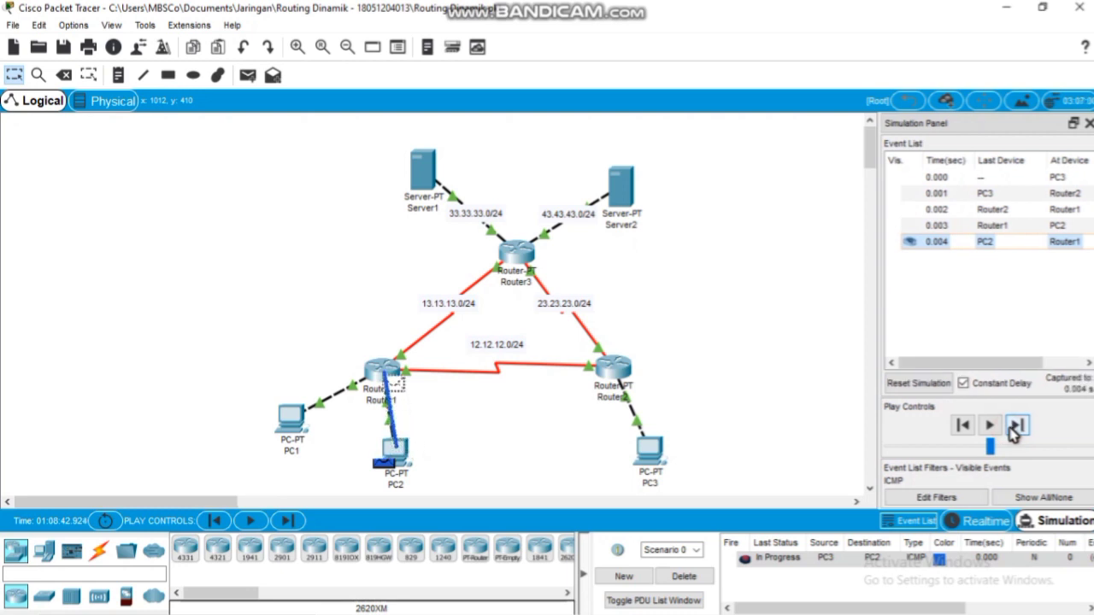
{"action": "left_click", "coordinate": [1014, 427]}
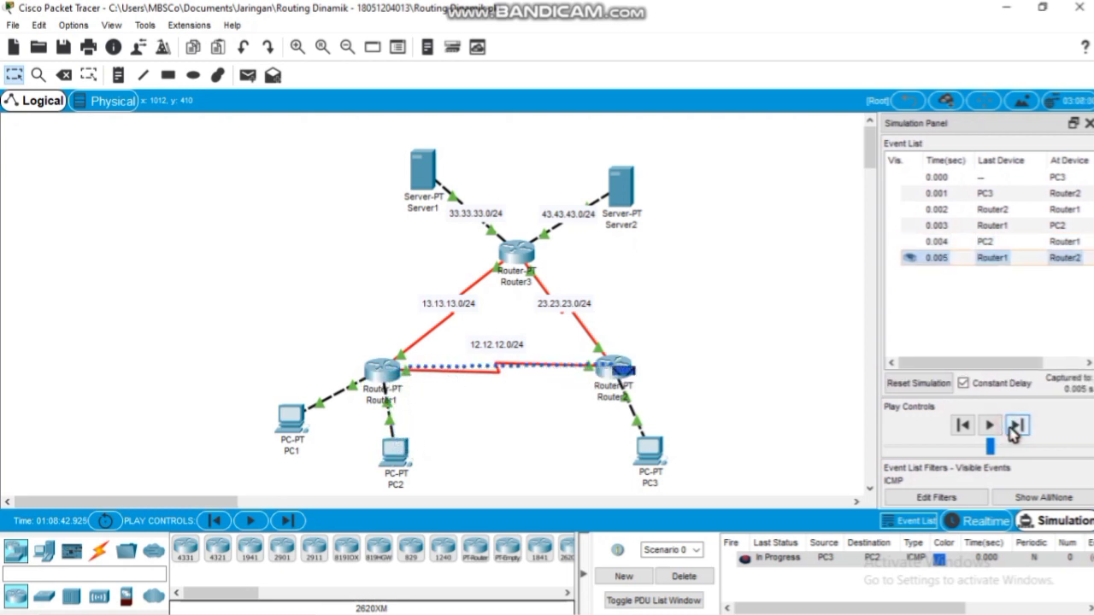
{"action": "left_click", "coordinate": [1014, 428]}
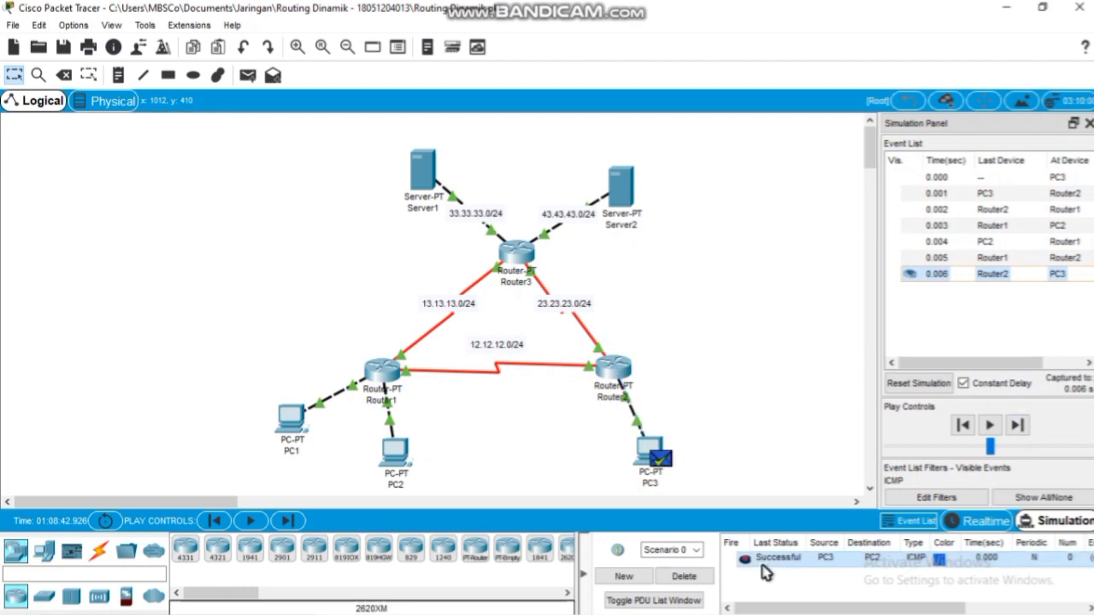
{"action": "left_click", "coordinate": [702, 578]}
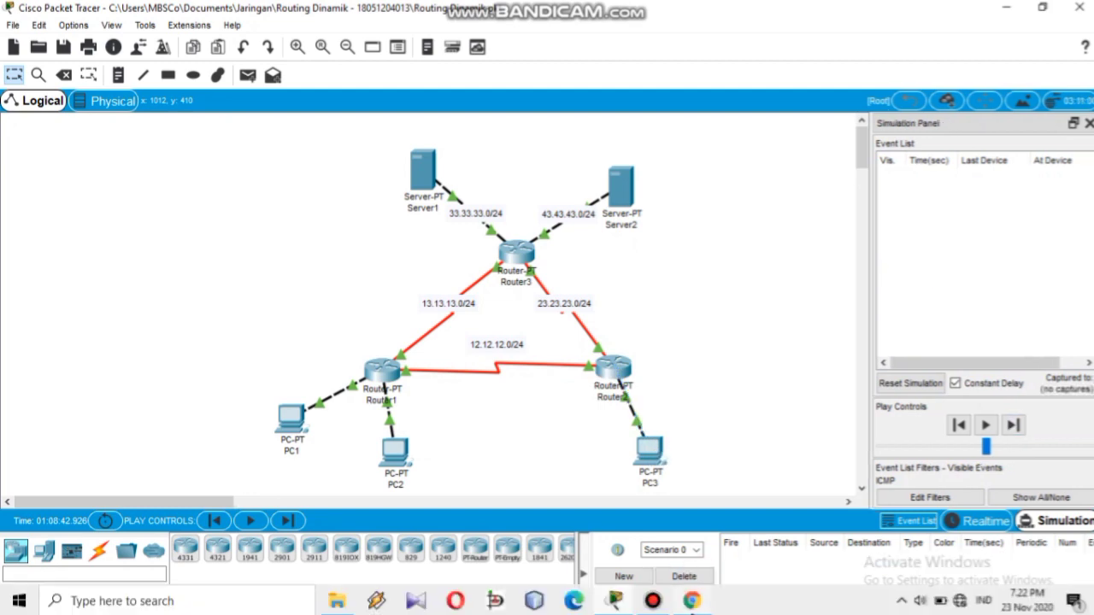
- Check the following scenario in the practicum module in Chrome and add a simple PDU from PC3 to Server1 in Packet Tracer
{"action": "left_click", "coordinate": [692, 608]}
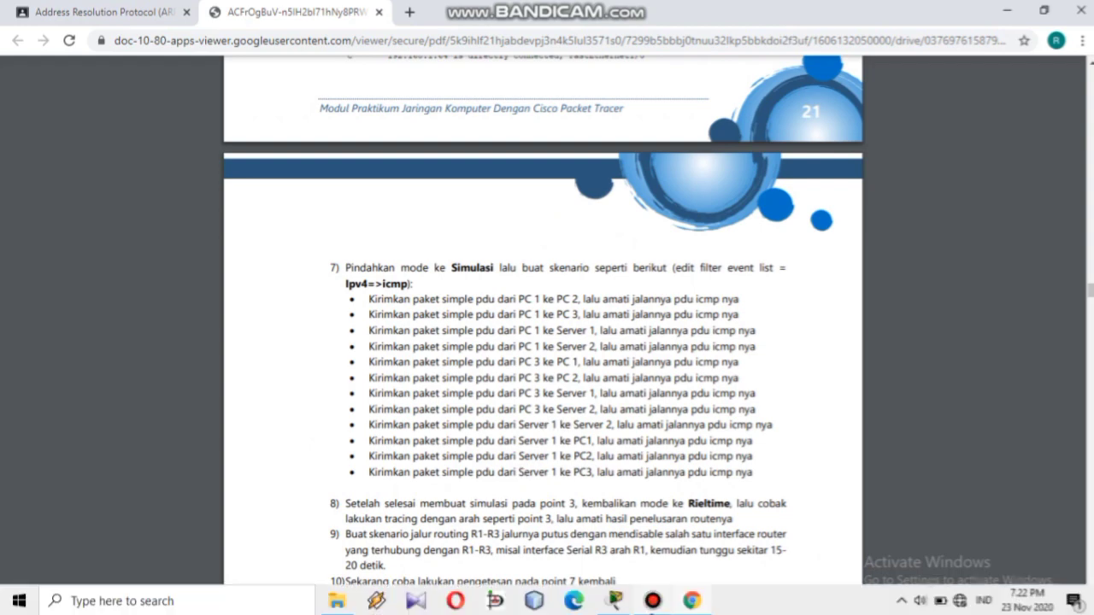
{"action": "left_click", "coordinate": [612, 602]}
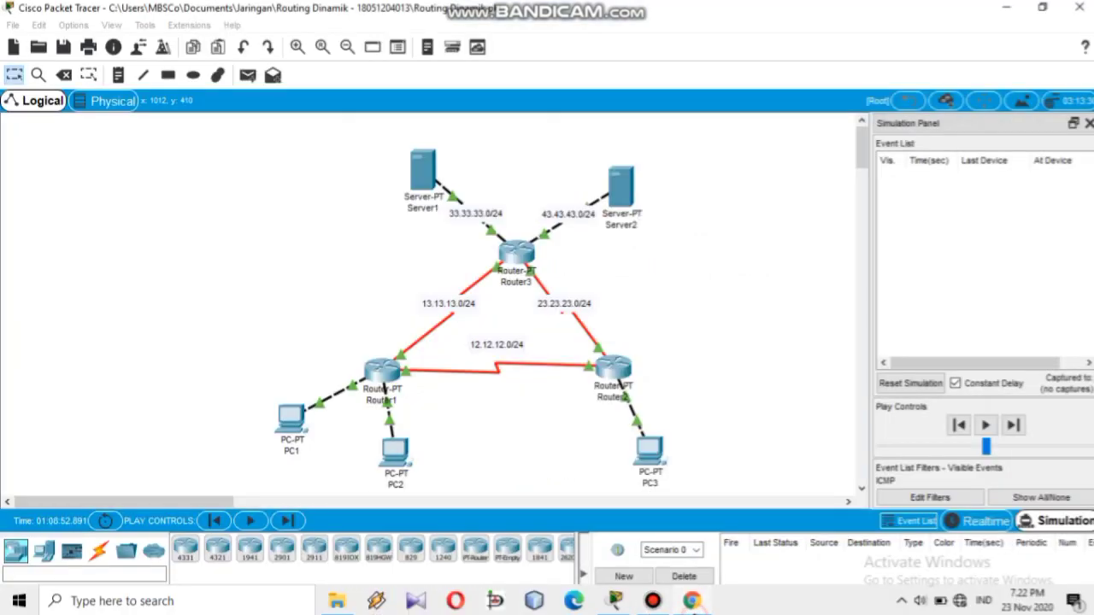
{"action": "left_click", "coordinate": [250, 77]}
{"action": "left_click", "coordinate": [648, 451]}
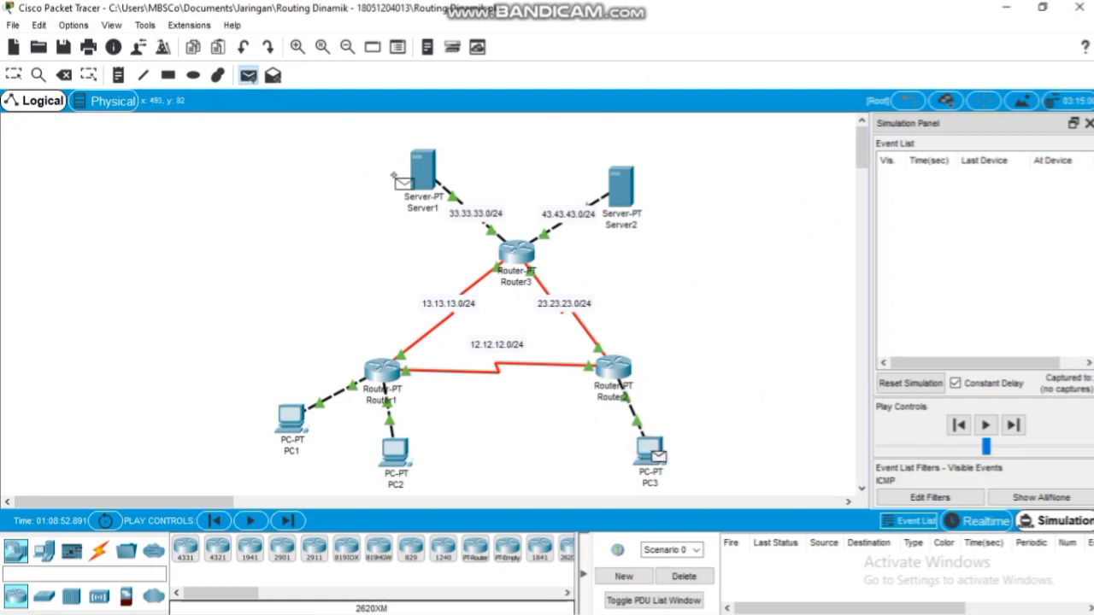
{"action": "left_click", "coordinate": [424, 175]}
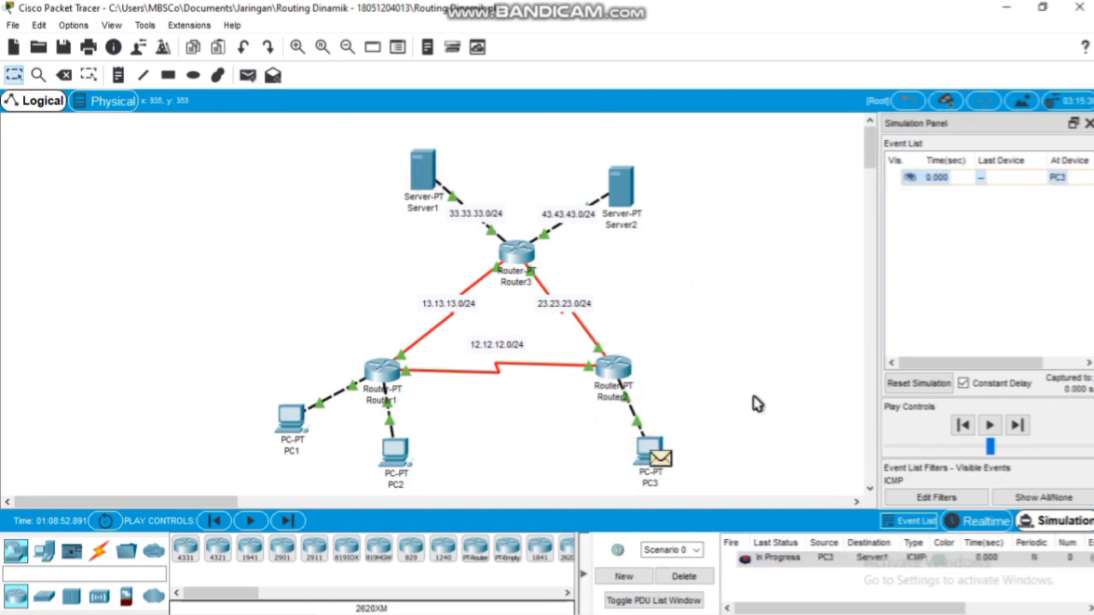
- Step the ICMP packet from PC3 forward through Router2 and Router3 to Server1 and back to PC3, and delete the scenario
{"action": "left_click", "coordinate": [1016, 425]}
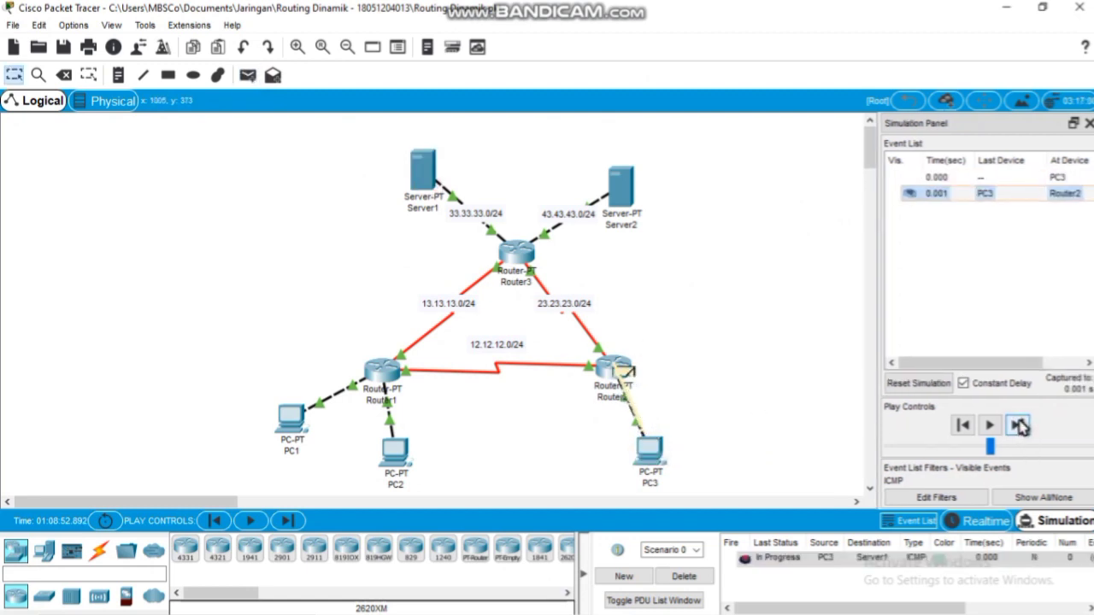
{"action": "left_click", "coordinate": [1019, 425]}
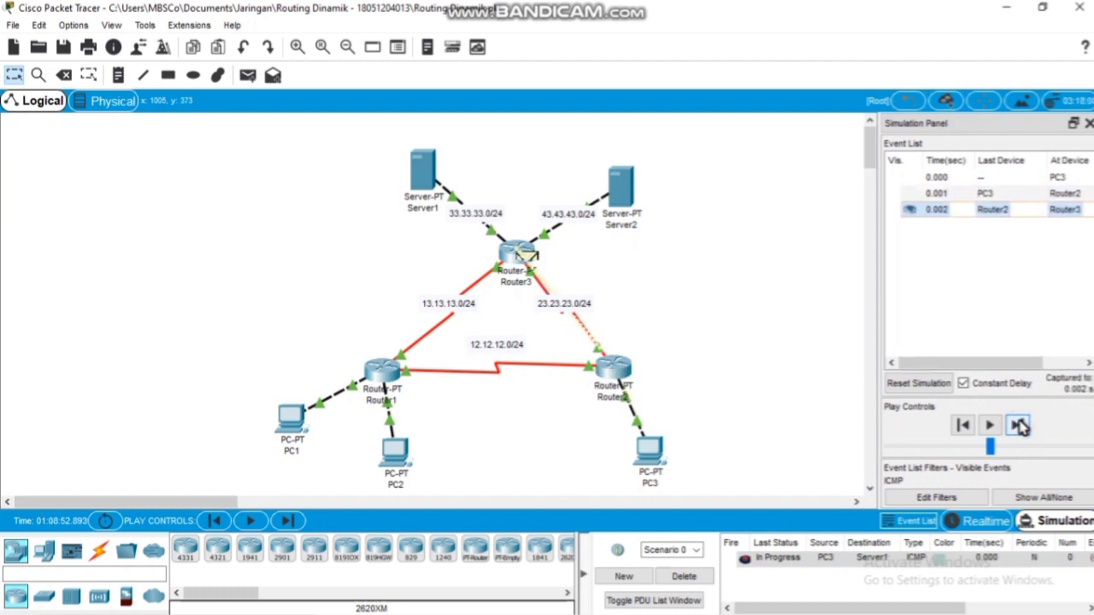
{"action": "left_click", "coordinate": [1019, 425]}
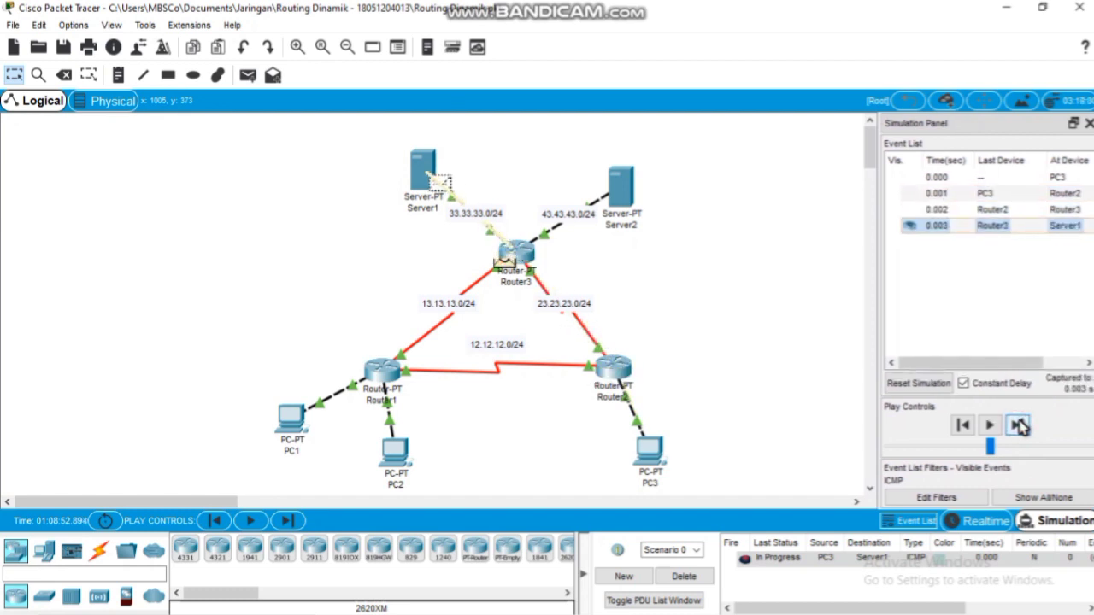
{"action": "left_click", "coordinate": [1020, 425]}
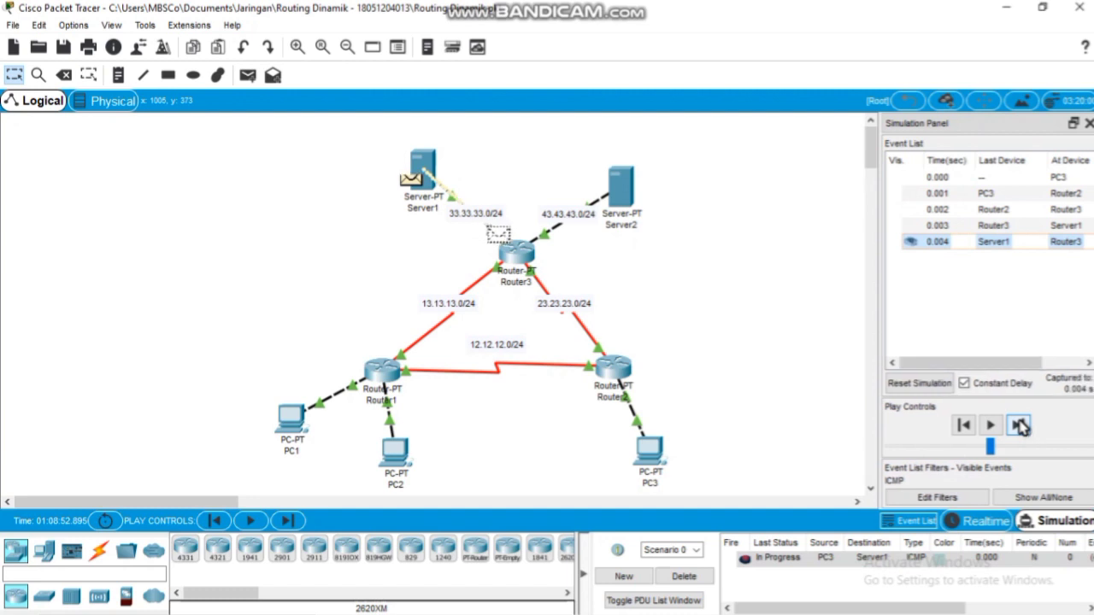
{"action": "left_click", "coordinate": [1020, 426]}
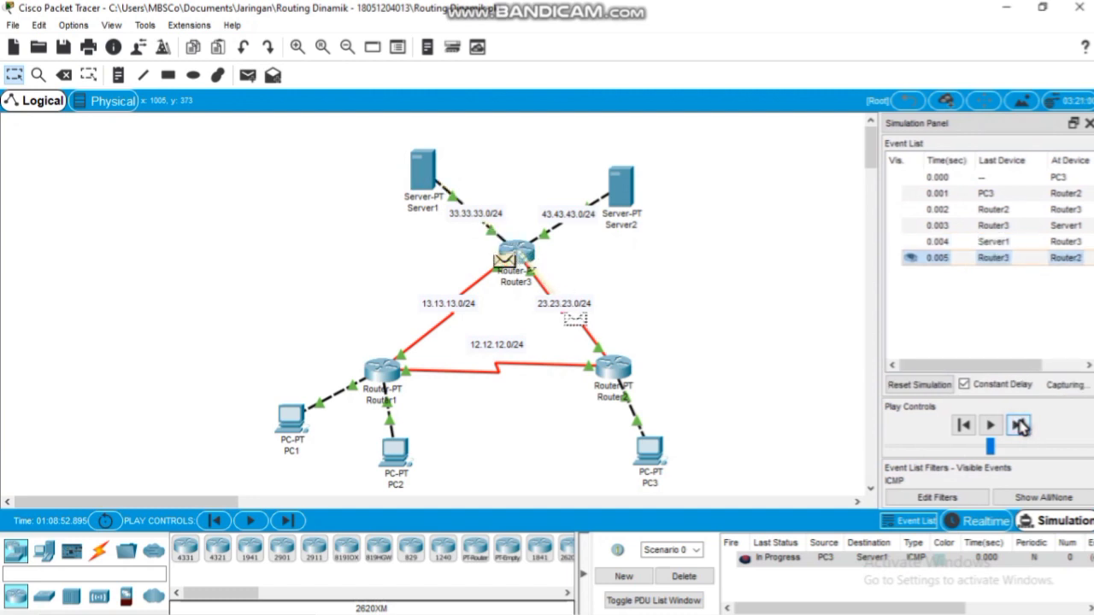
{"action": "left_click", "coordinate": [1019, 425]}
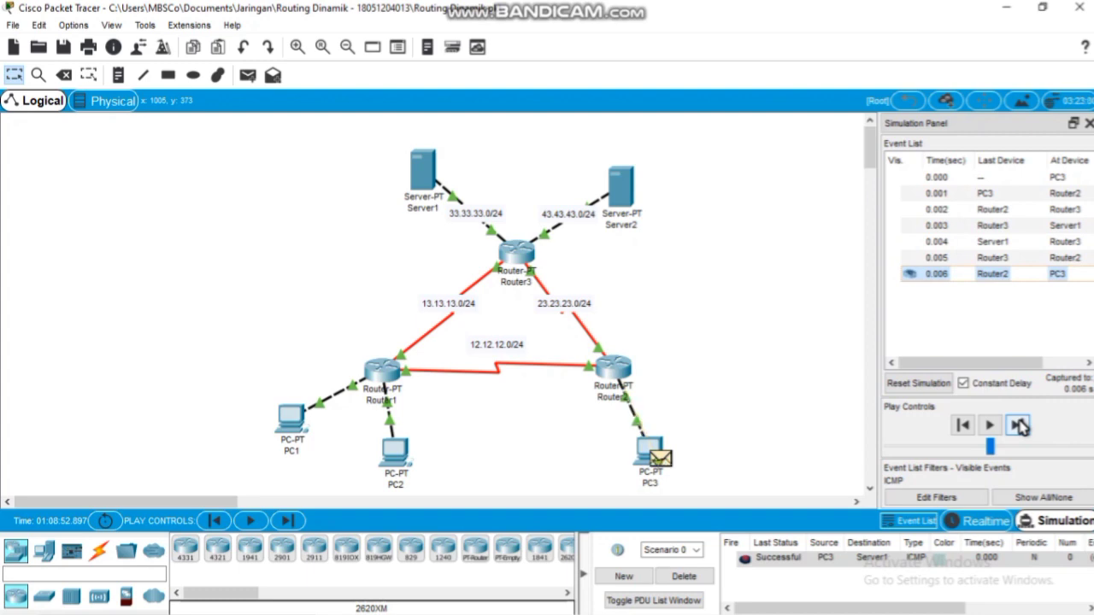
{"action": "left_click", "coordinate": [687, 576]}
- Check the next scenario in the practicum module in Chrome and add a simple PDU from PC3 to Server2 in Packet Tracer
{"action": "left_click", "coordinate": [691, 602]}
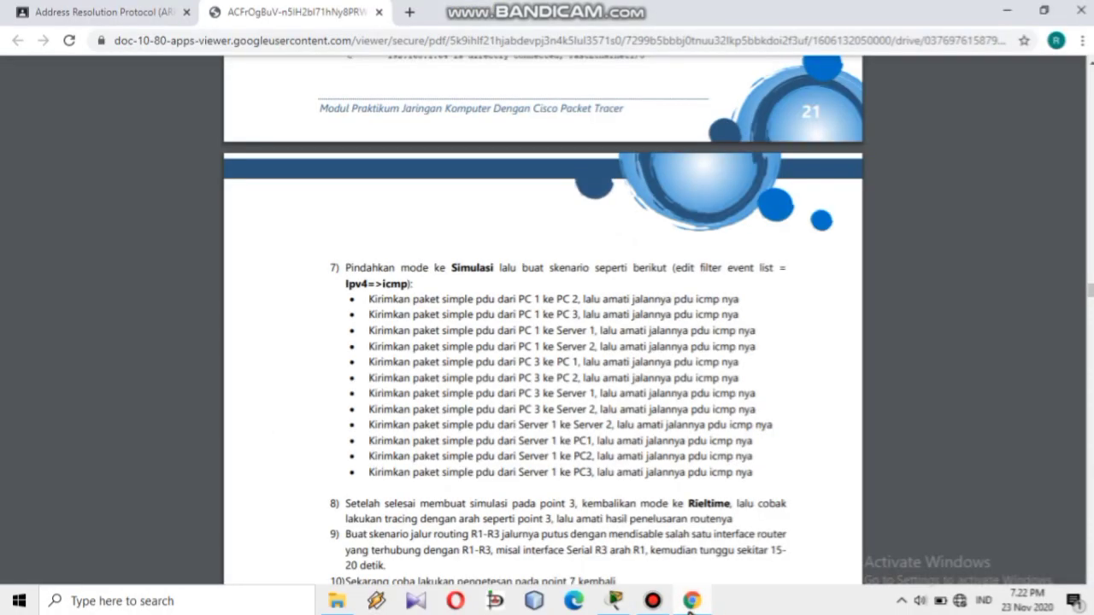
{"action": "left_click", "coordinate": [690, 609]}
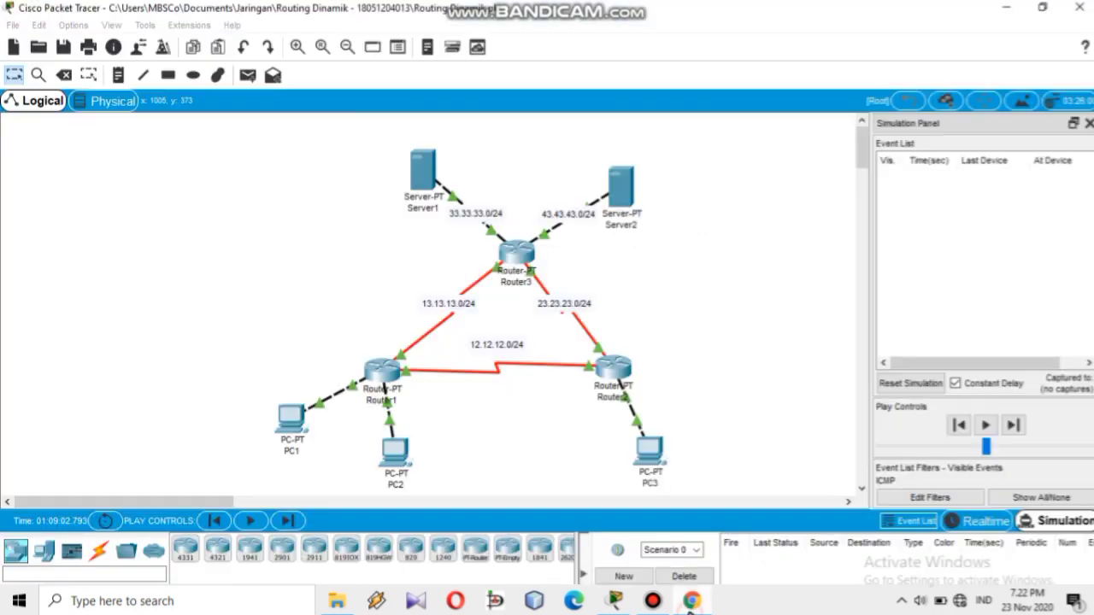
{"action": "left_click", "coordinate": [248, 76]}
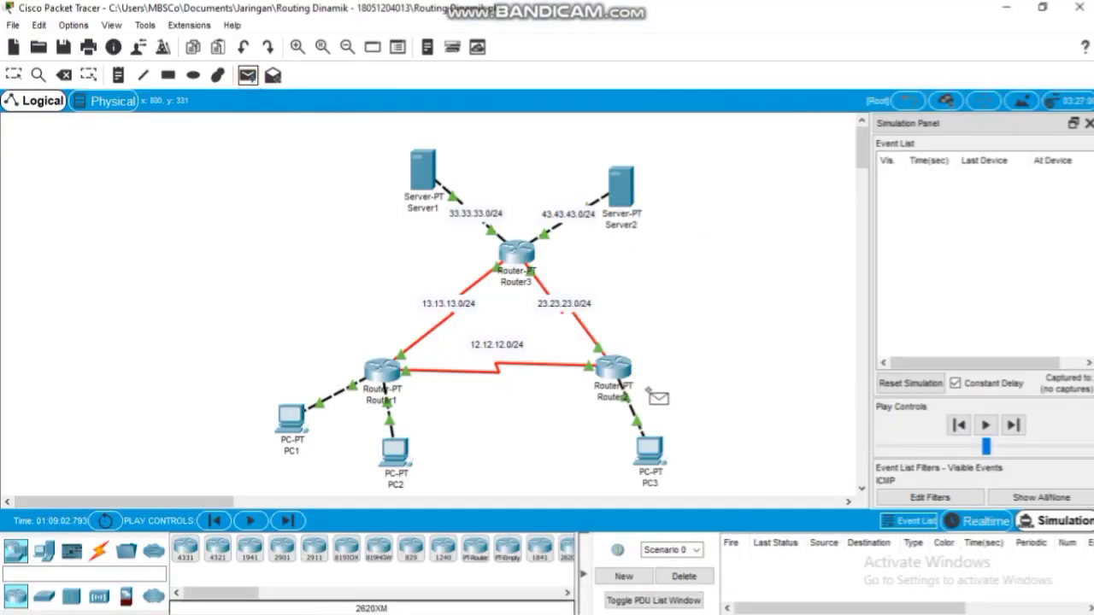
{"action": "left_click", "coordinate": [651, 451]}
{"action": "left_click", "coordinate": [622, 184]}
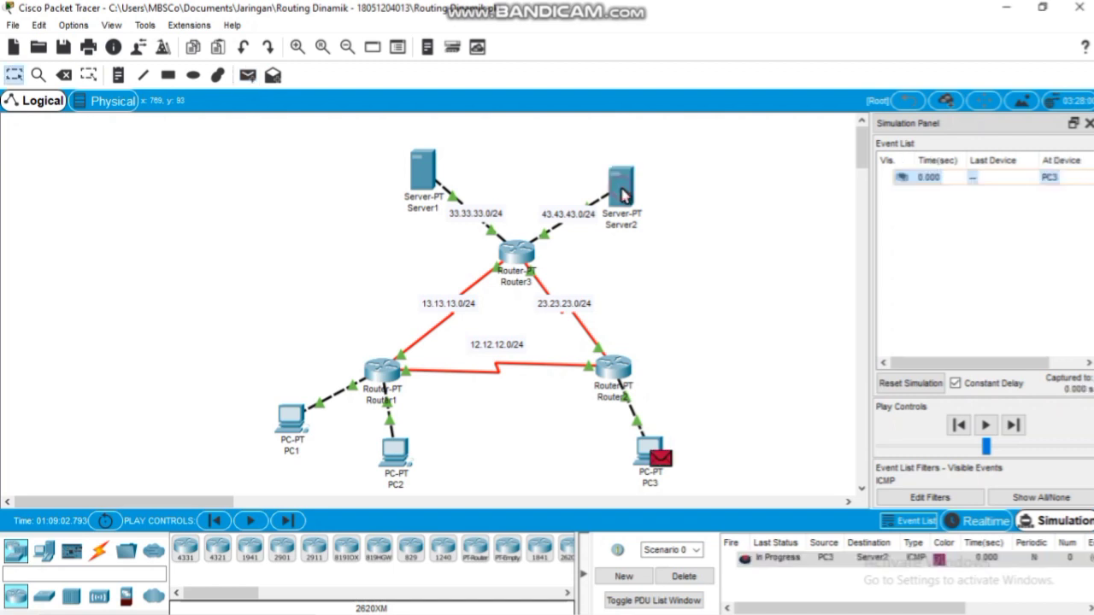
- Step the ICMP packet from PC3 forward through Router2 and Router3 to Server2 and back to PC3, and delete the scenario
{"action": "left_click", "coordinate": [1018, 425]}
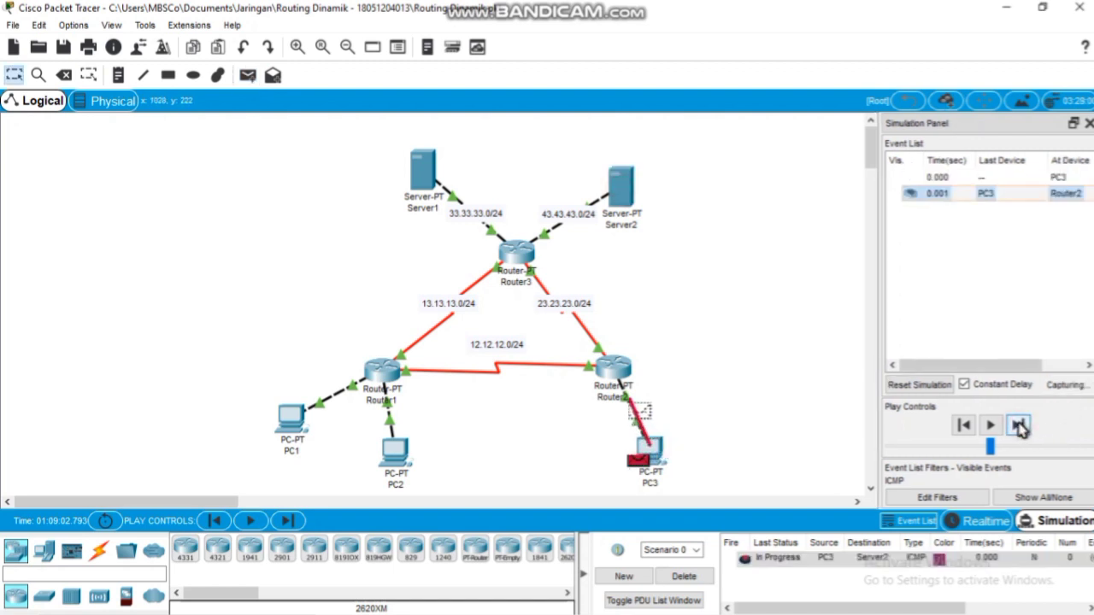
{"action": "left_click", "coordinate": [1017, 426]}
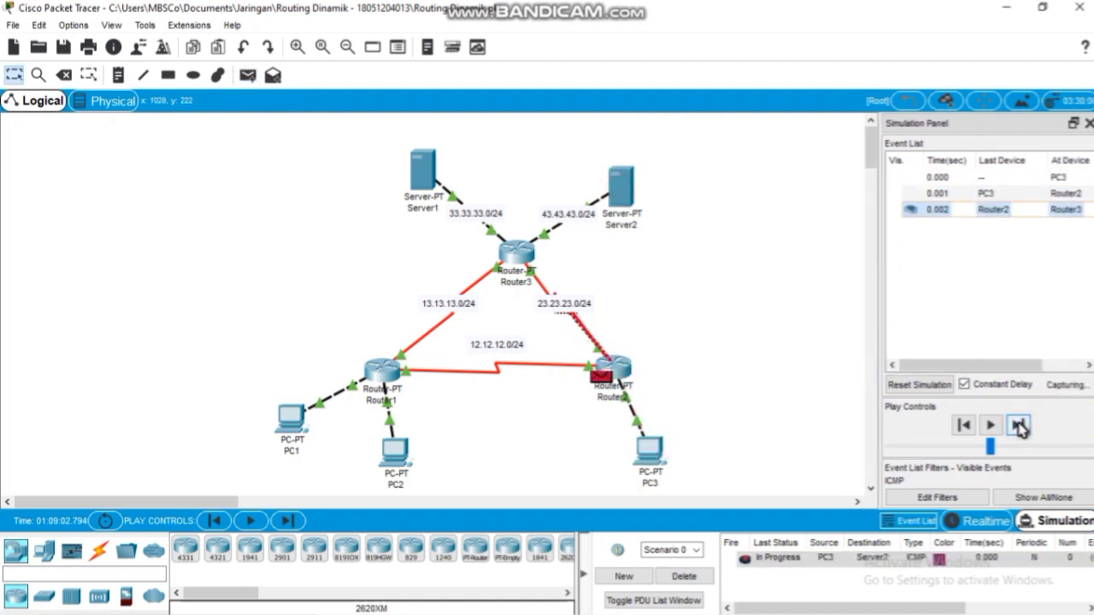
{"action": "left_click", "coordinate": [1018, 425]}
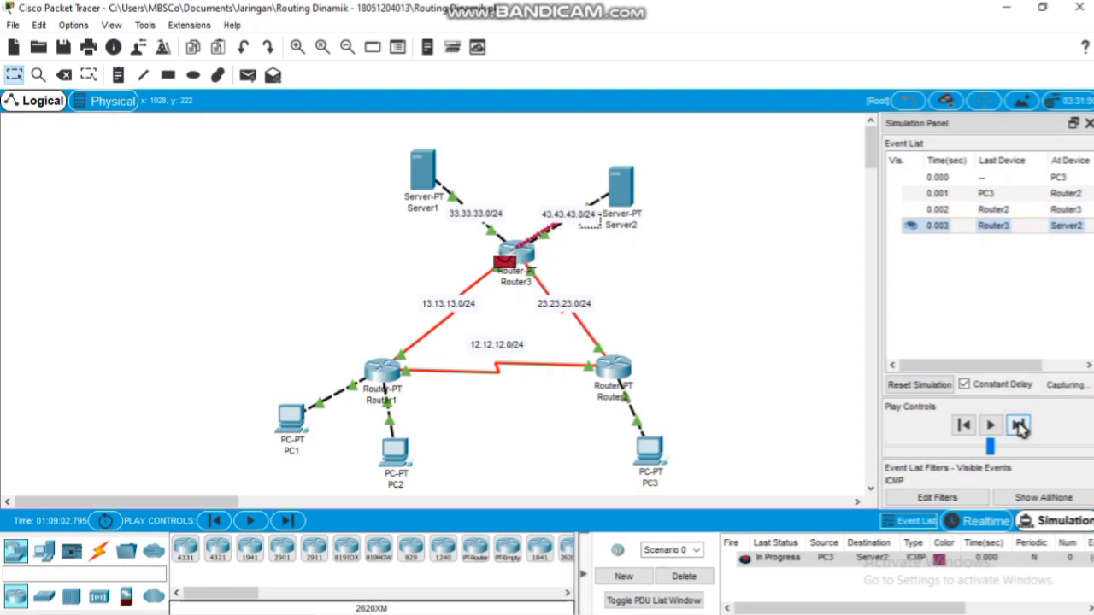
{"action": "left_click", "coordinate": [1017, 426]}
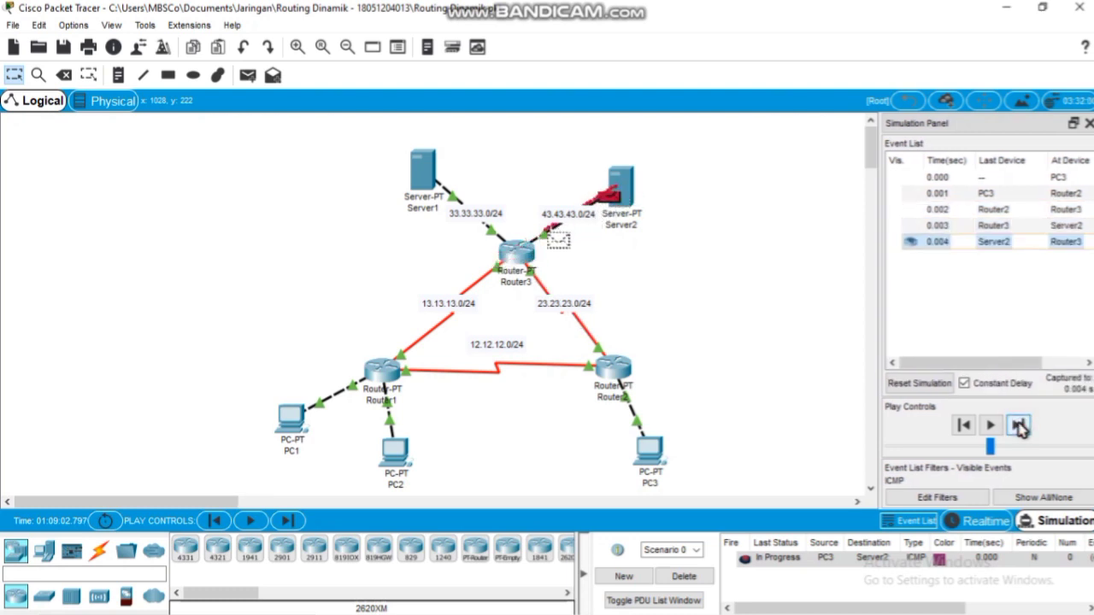
{"action": "left_click", "coordinate": [1018, 425]}
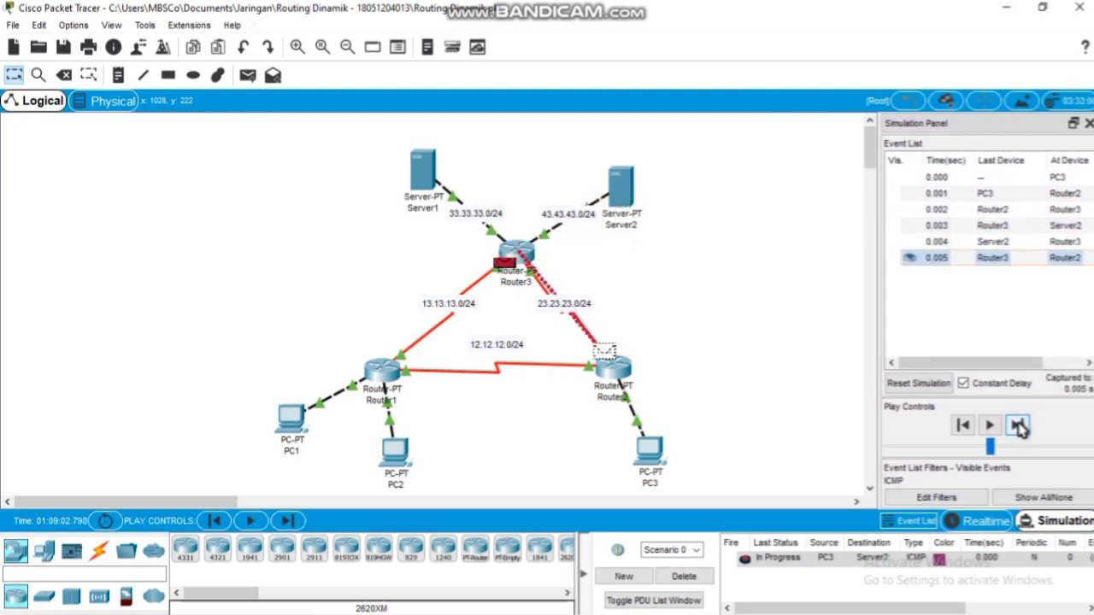
{"action": "left_click", "coordinate": [1018, 426]}
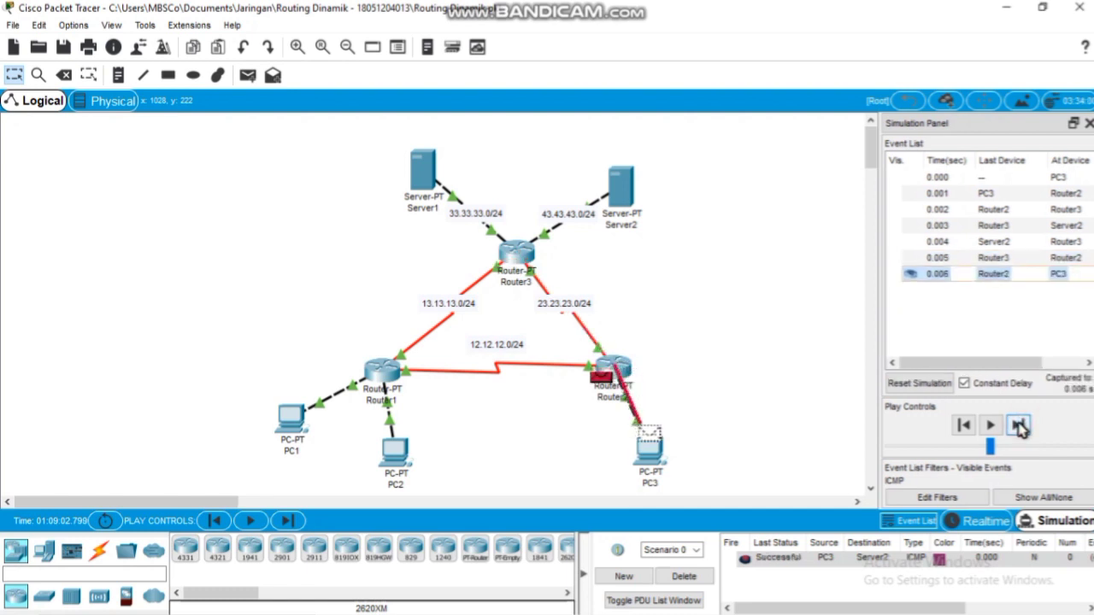
{"action": "left_click", "coordinate": [697, 575]}
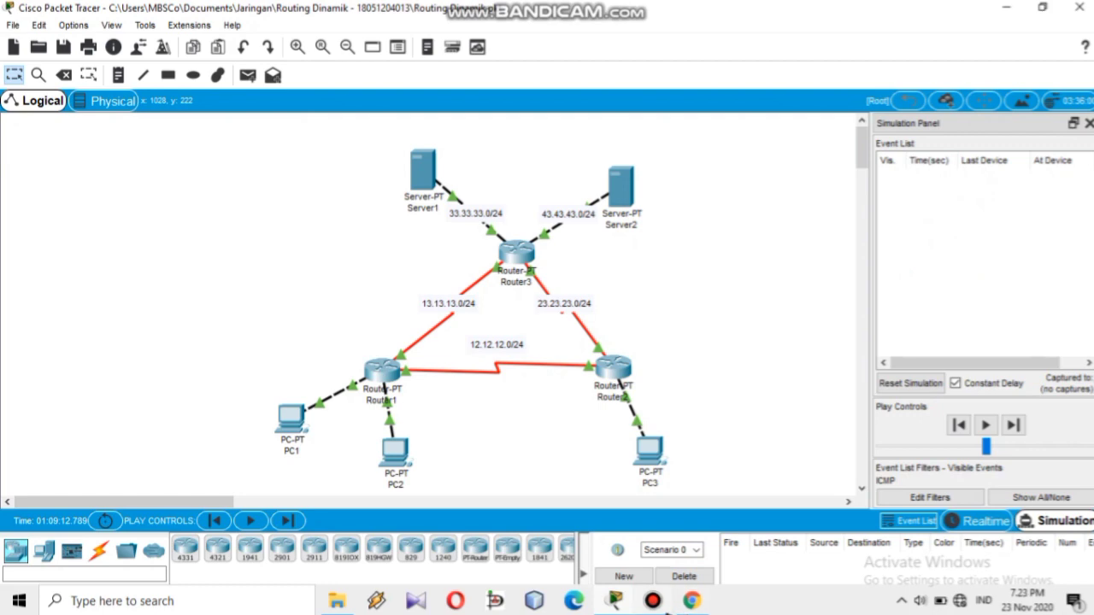
- Check the next scenario in the practicum module in Chrome and add a simple PDU from Server1 to Server2 in Packet Tracer
{"action": "left_click", "coordinate": [692, 601]}
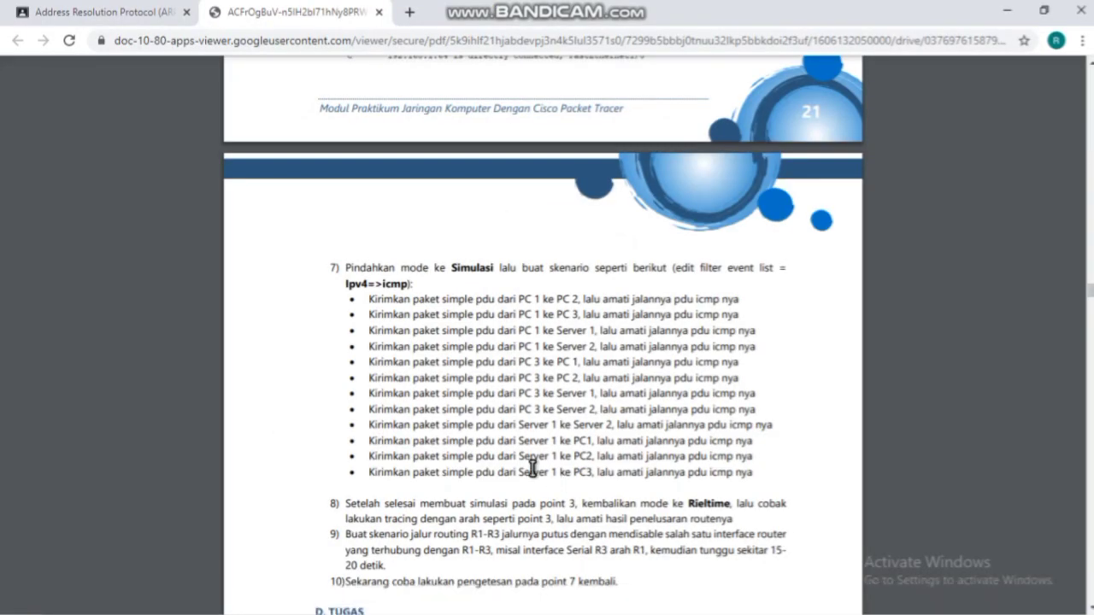
{"action": "left_click", "coordinate": [692, 601]}
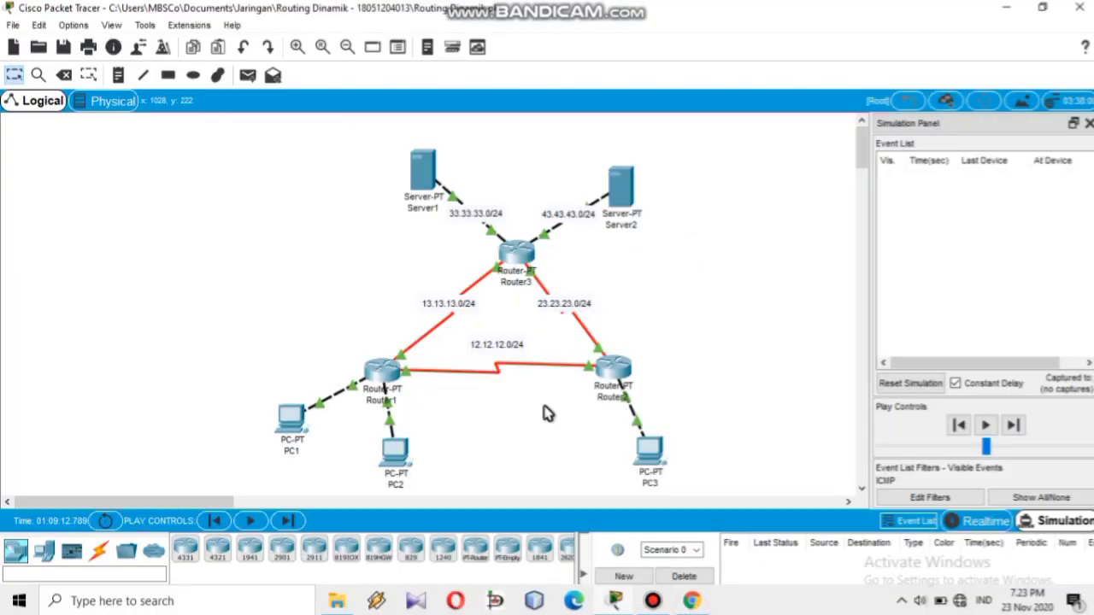
{"action": "left_click", "coordinate": [247, 78]}
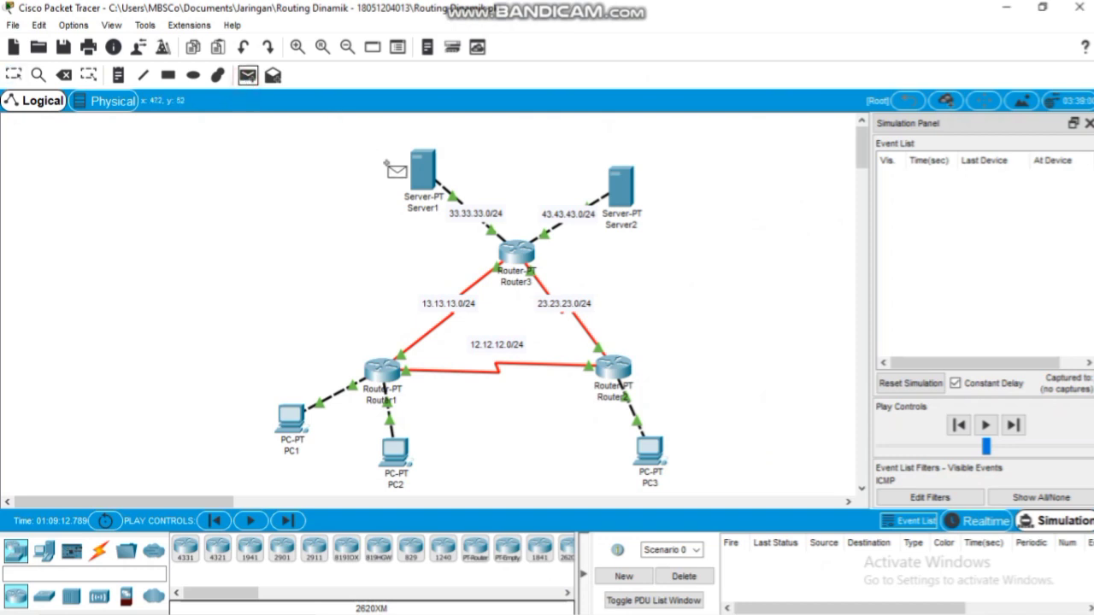
{"action": "left_click", "coordinate": [412, 178]}
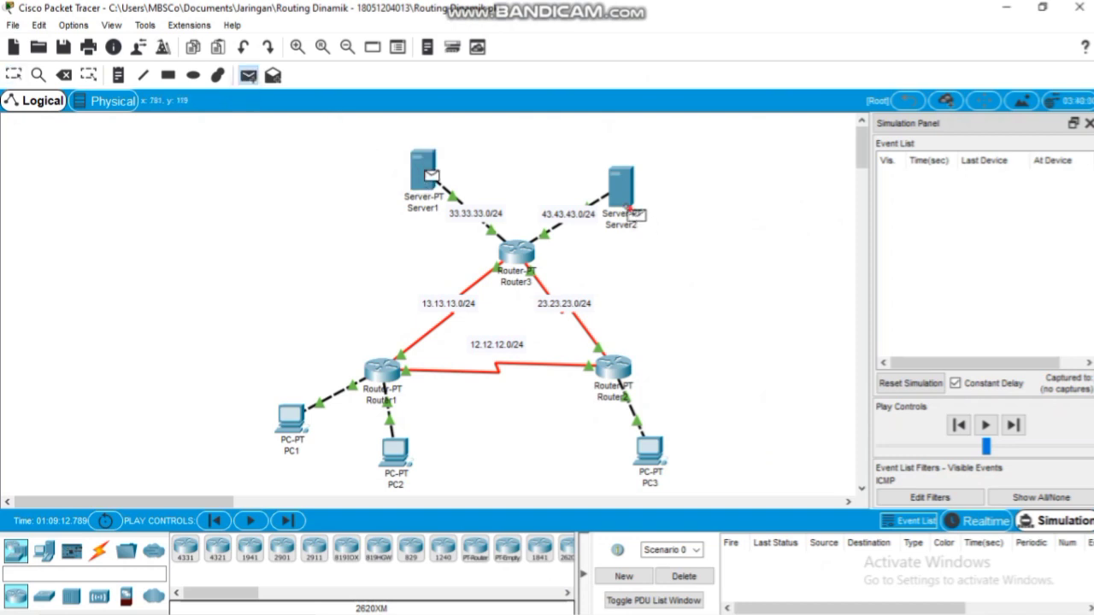
{"action": "left_click", "coordinate": [627, 208]}
- Step the ICMP packet from Server1 forward through Router3 to Server2 and back to Server1, and delete the scenario
{"action": "left_click", "coordinate": [1018, 426]}
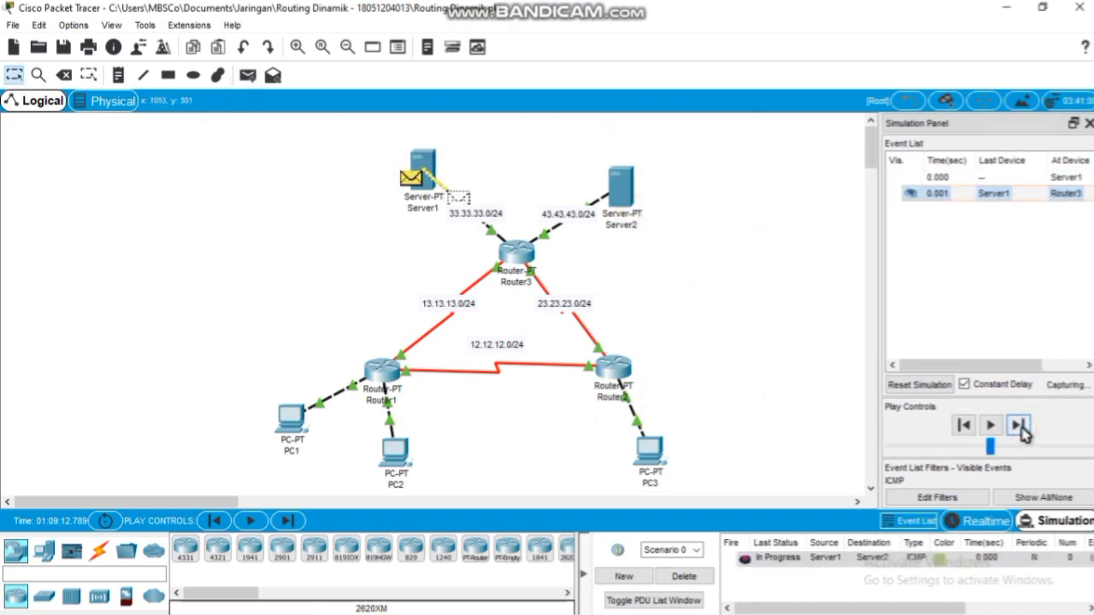
{"action": "left_click", "coordinate": [1018, 426]}
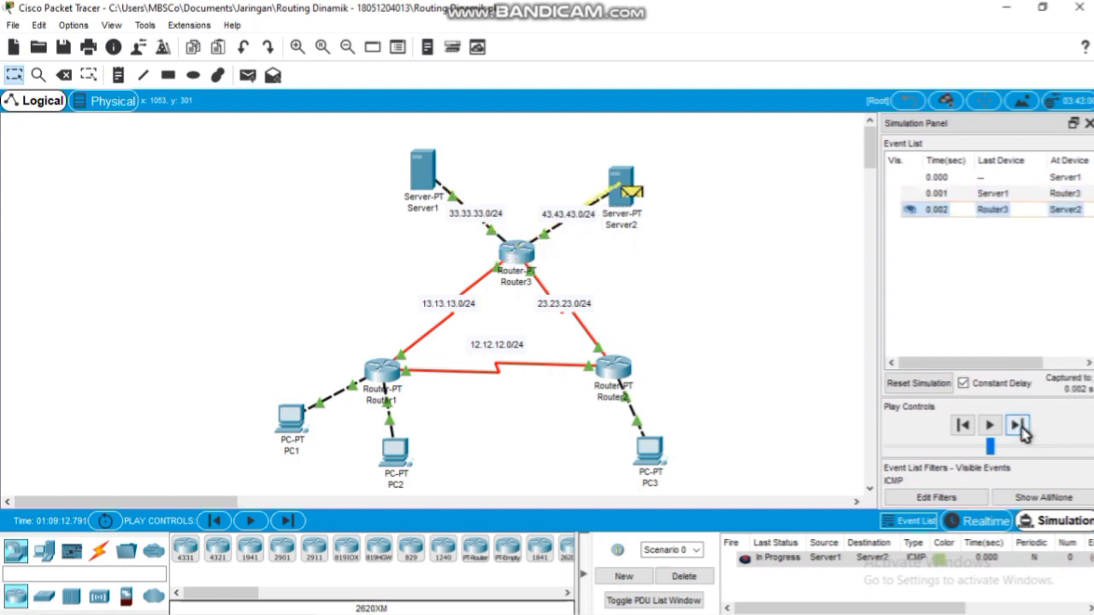
{"action": "left_click", "coordinate": [1021, 428]}
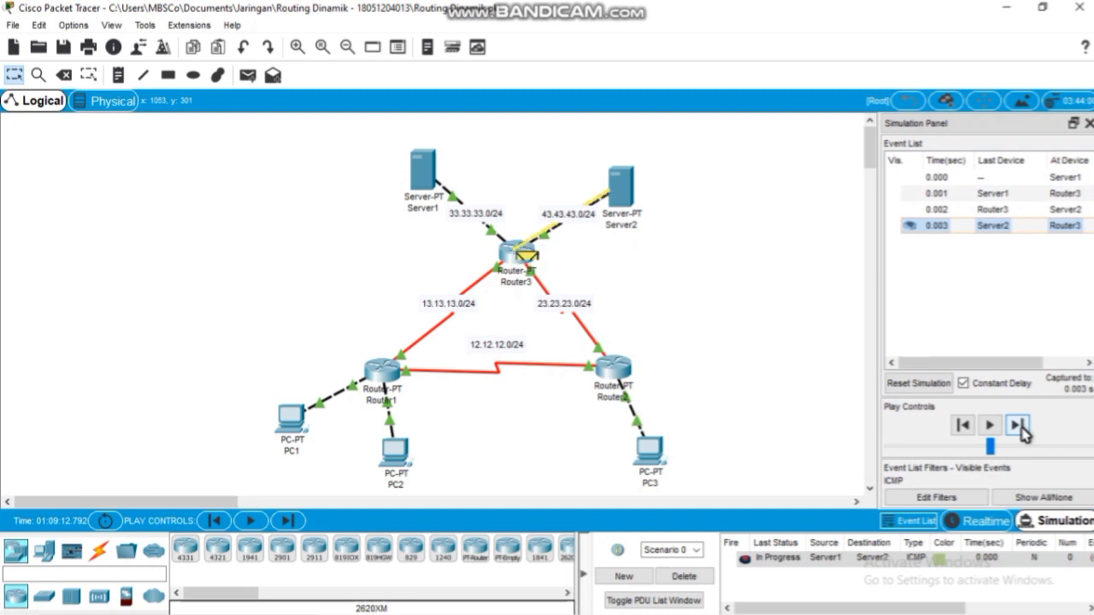
{"action": "left_click", "coordinate": [1021, 427]}
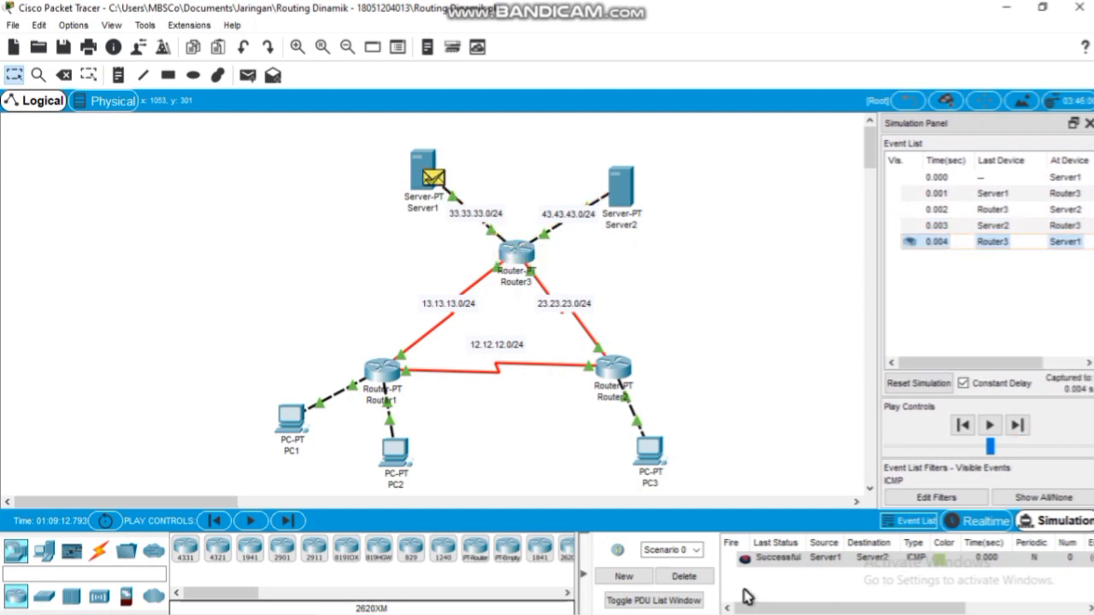
{"action": "left_click", "coordinate": [694, 577]}
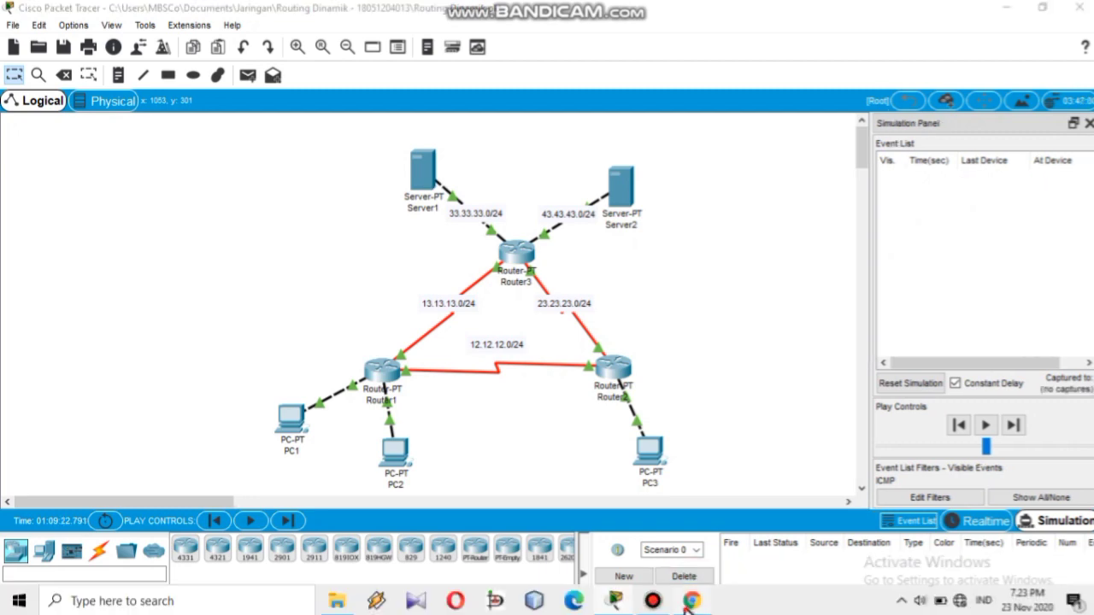
- Check the following scenario in the practicum module in Chrome and add a simple PDU from Server1 to PC1 in Packet Tracer
{"action": "left_click", "coordinate": [689, 602]}
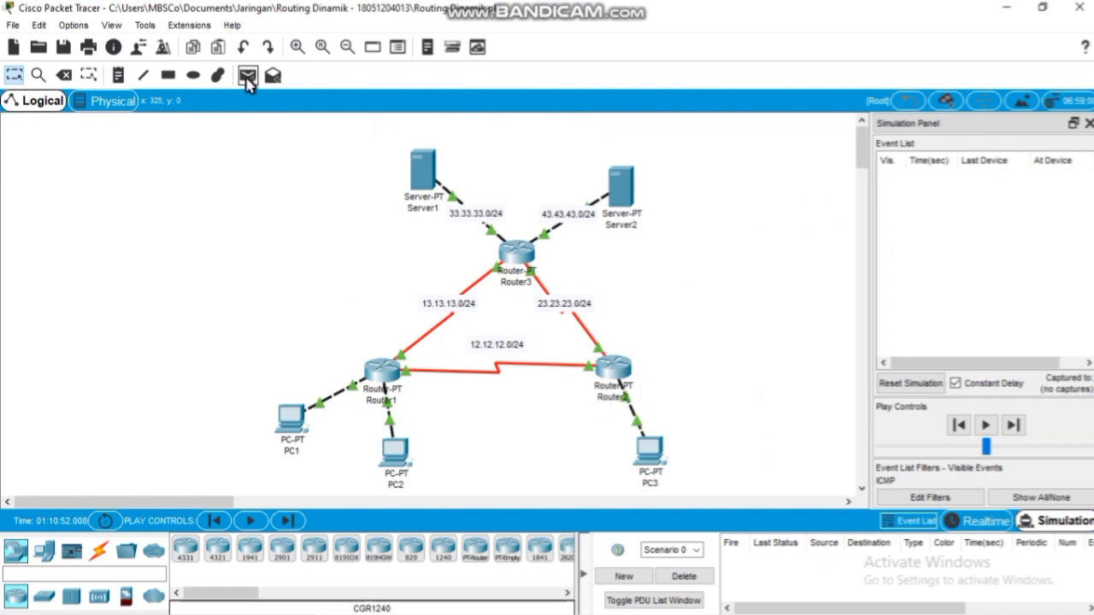
{"action": "left_click", "coordinate": [247, 76]}
{"action": "left_click", "coordinate": [427, 174]}
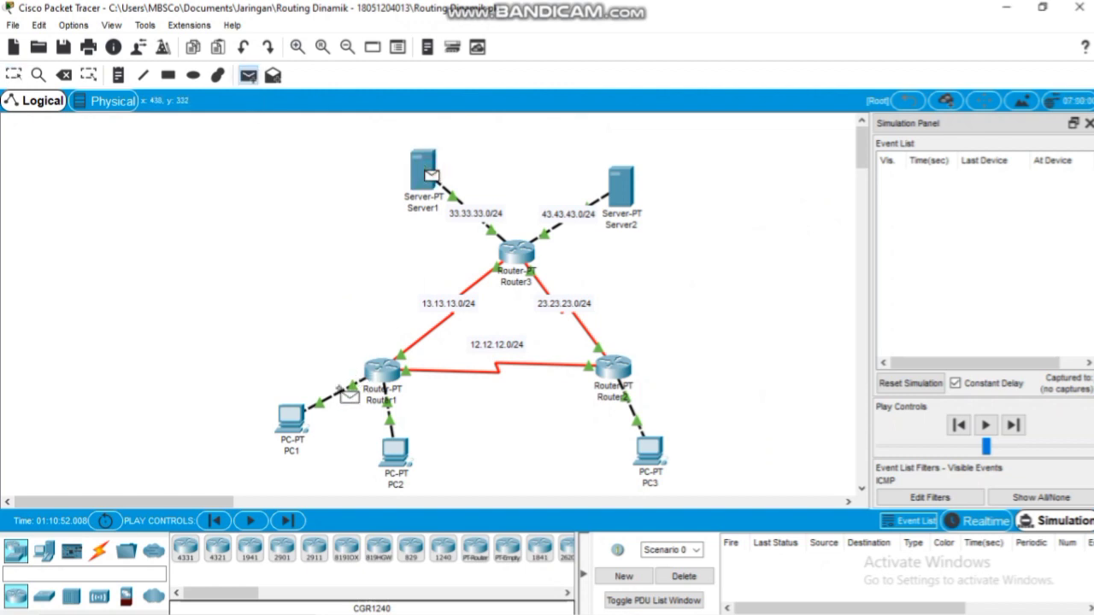
{"action": "left_click", "coordinate": [299, 423]}
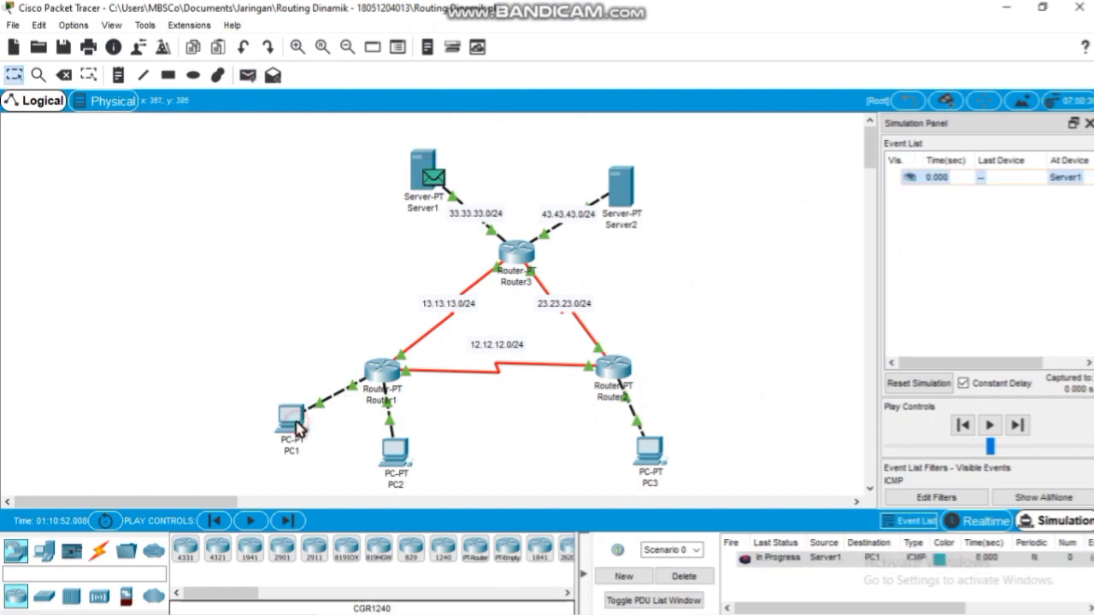
- Step the ICMP packet from Server1 forward through Router3 and Router1 to PC1 and back to Server1, and delete the scenario
{"action": "left_click", "coordinate": [1019, 425]}
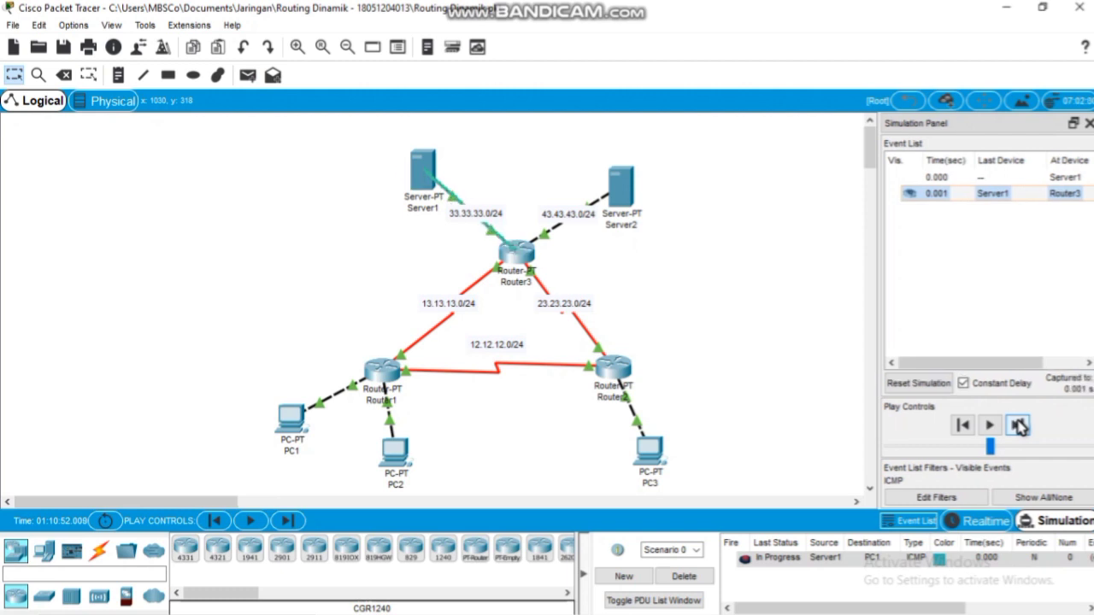
{"action": "left_click", "coordinate": [1018, 425]}
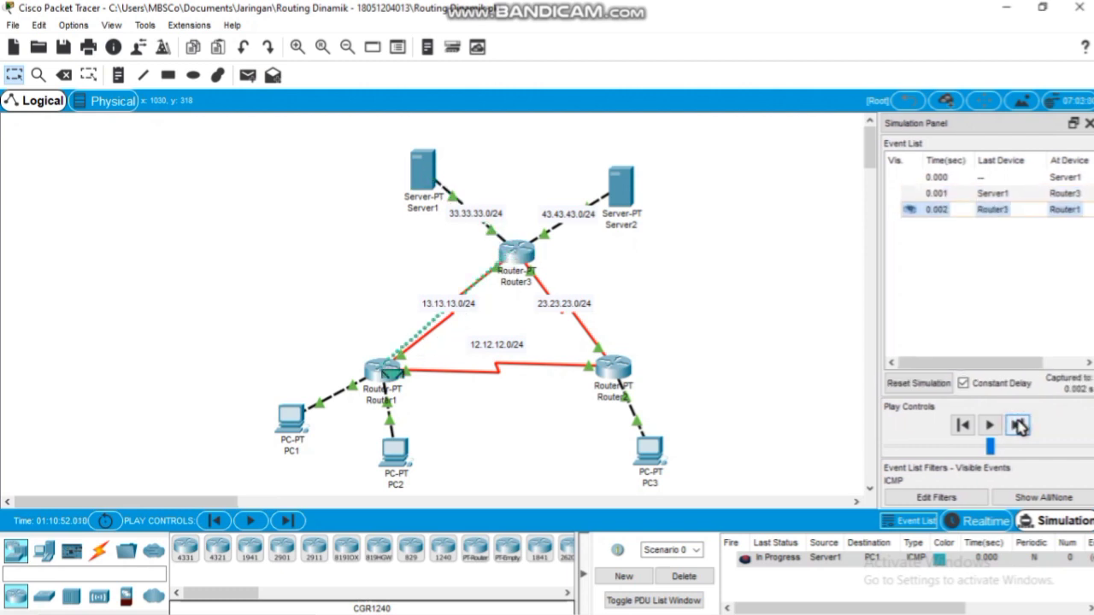
{"action": "left_click", "coordinate": [1018, 425]}
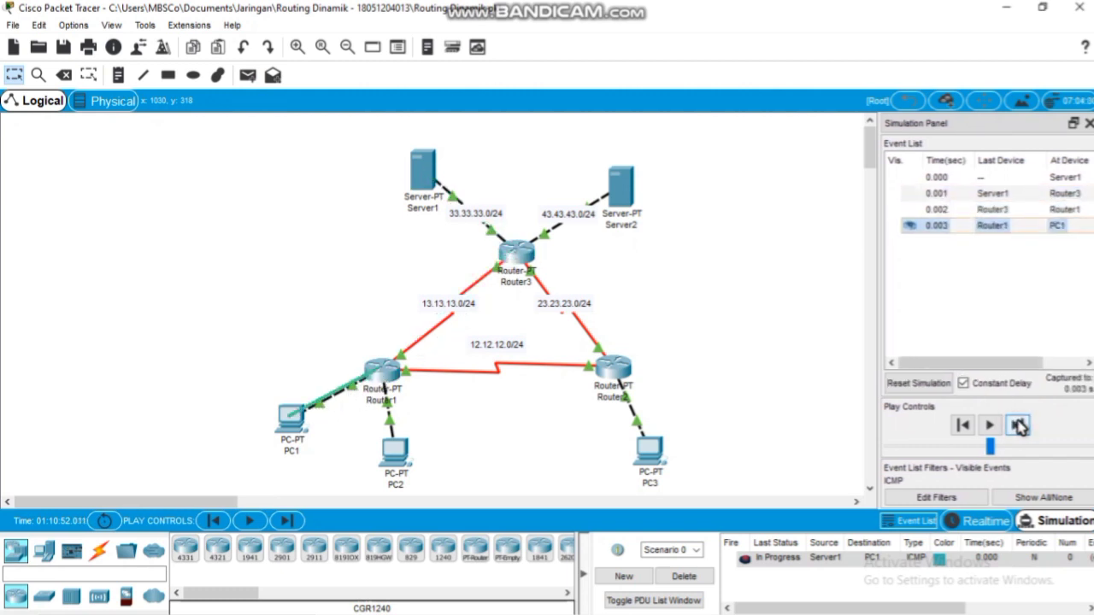
{"action": "left_click", "coordinate": [1019, 426]}
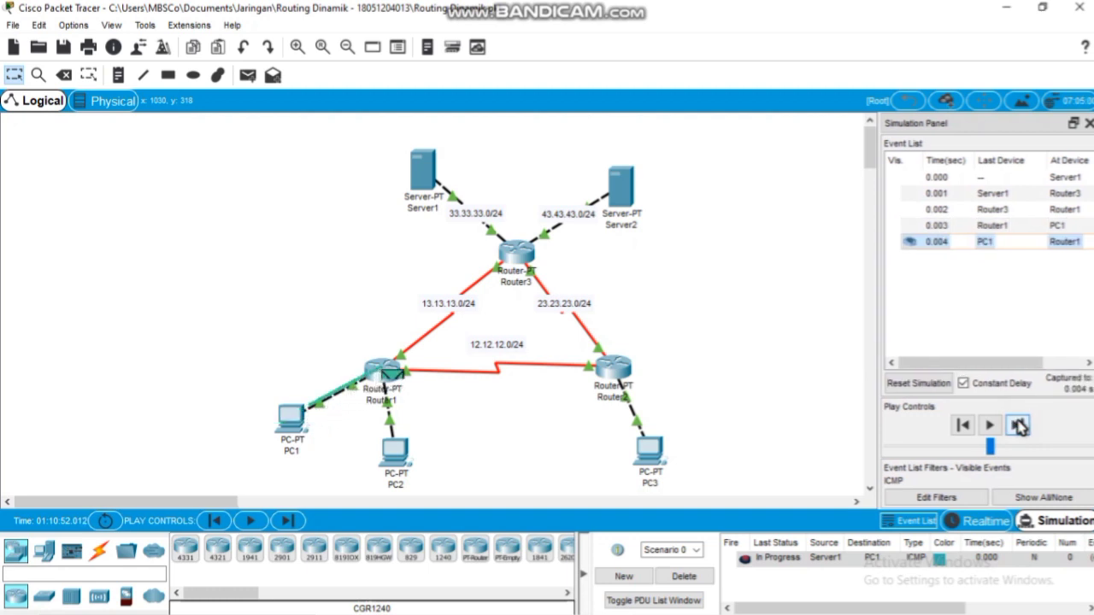
{"action": "left_click", "coordinate": [1018, 425]}
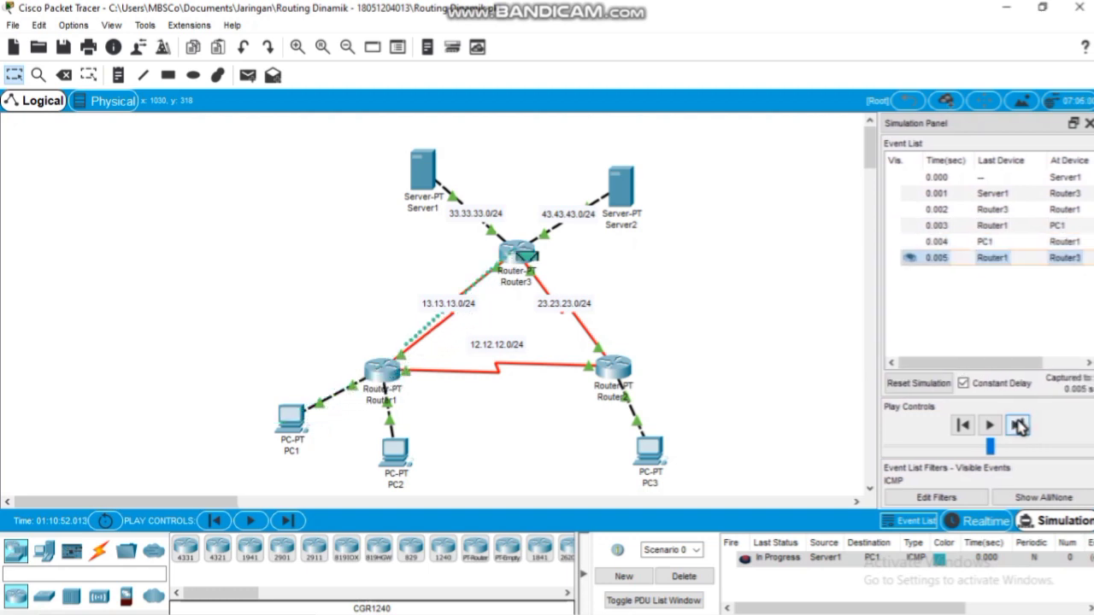
{"action": "left_click", "coordinate": [1019, 426]}
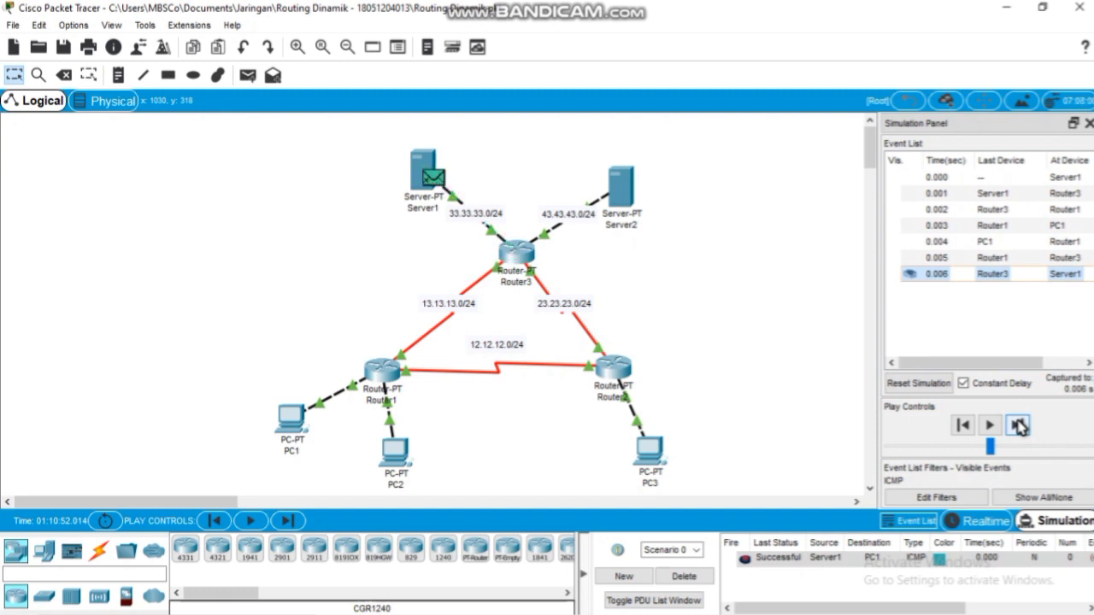
{"action": "left_click", "coordinate": [689, 577]}
- Check the next scenario in the practicum module in Chrome and add a simple PDU from Server1 to PC2 in Packet Tracer
{"action": "mouse_move", "coordinate": [646, 610]}
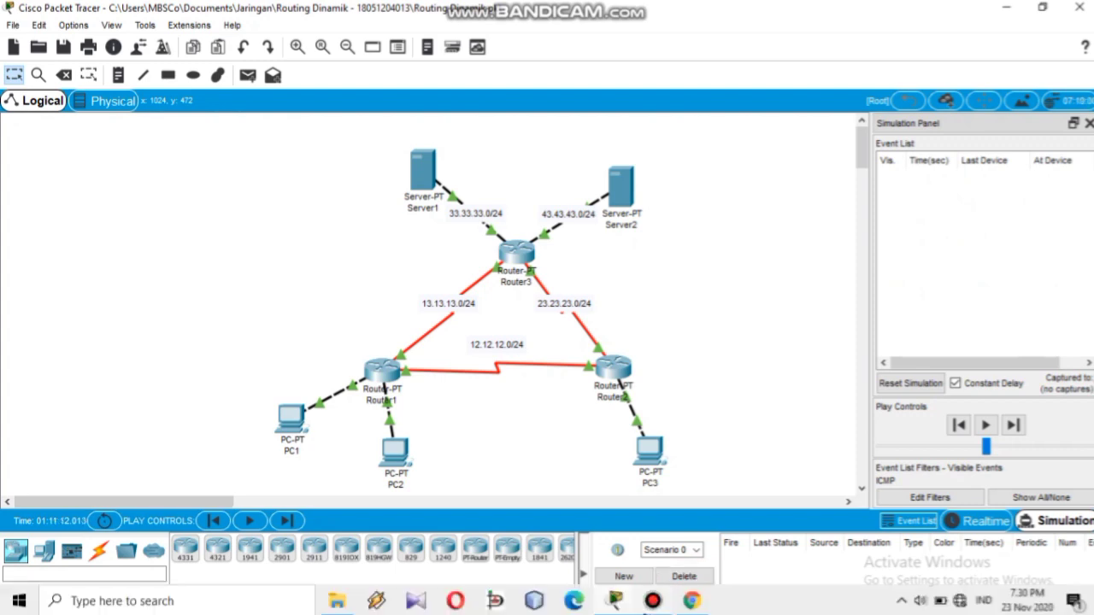
{"action": "left_click", "coordinate": [690, 602]}
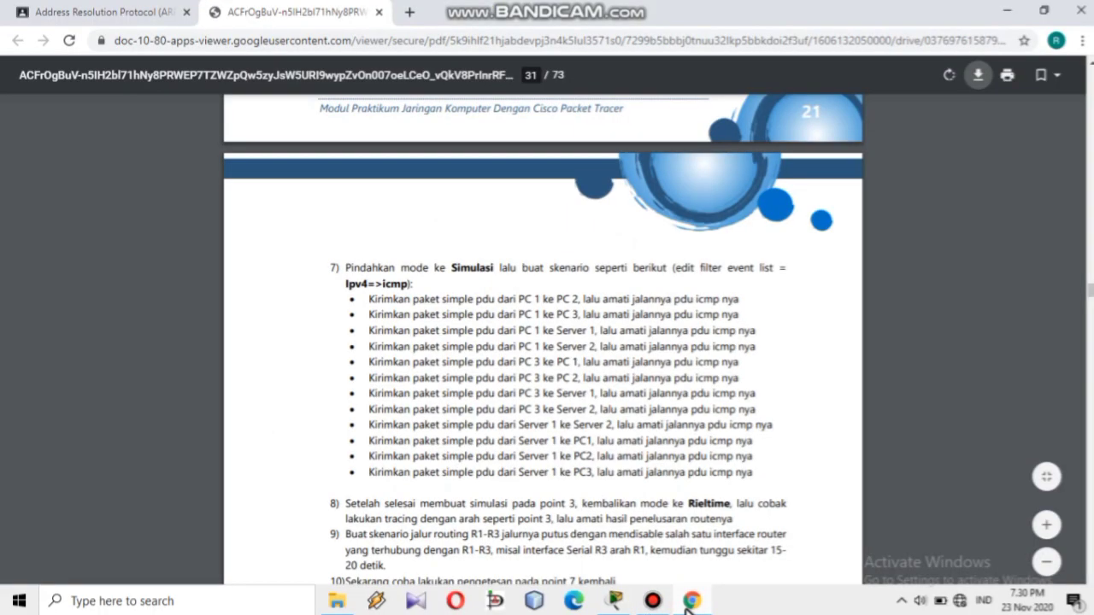
{"action": "left_click", "coordinate": [689, 603]}
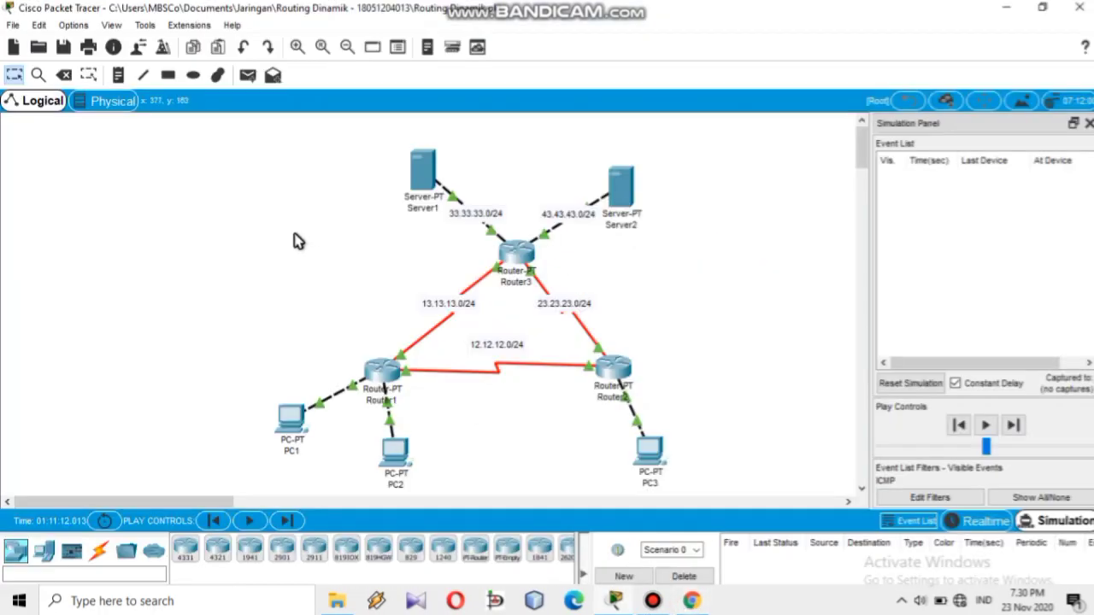
{"action": "left_click", "coordinate": [248, 77]}
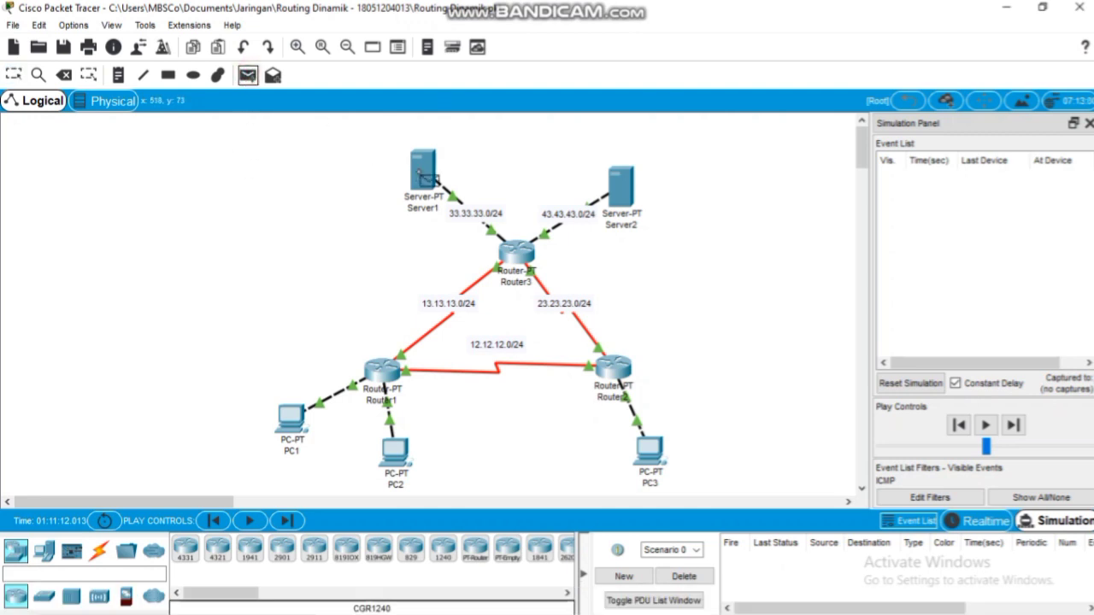
{"action": "left_click", "coordinate": [424, 171]}
{"action": "left_click", "coordinate": [396, 453]}
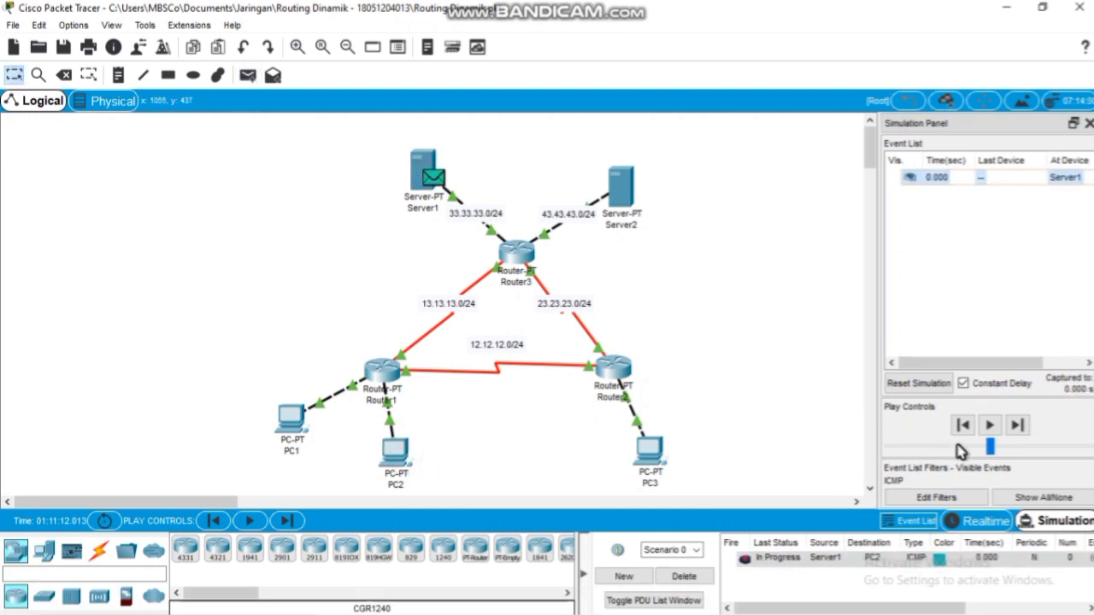
- Step the ICMP packet from Server1 forward through Router3 and Router1 to PC2 and back to Server1, and delete the scenario
{"action": "left_click", "coordinate": [1018, 426]}
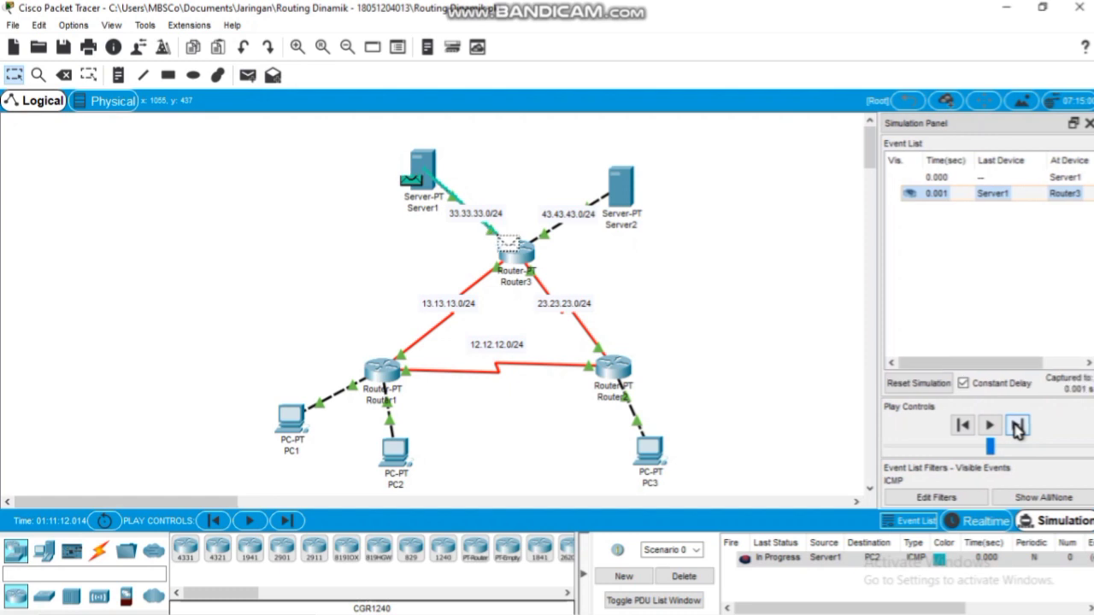
{"action": "left_click", "coordinate": [1018, 425]}
{"action": "left_click", "coordinate": [1018, 427]}
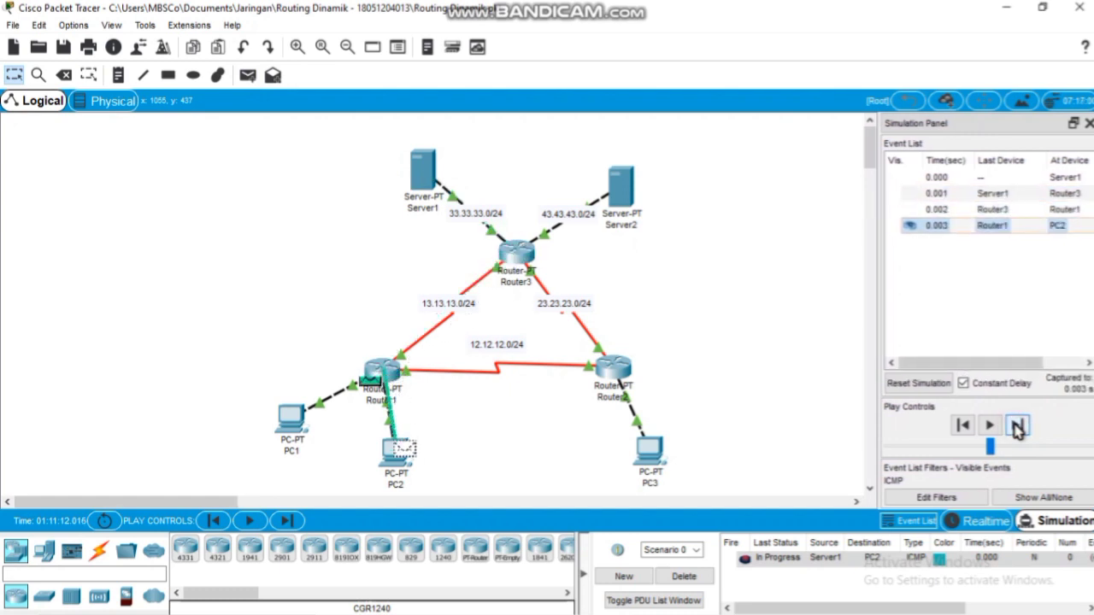
{"action": "left_click", "coordinate": [1017, 427]}
{"action": "left_click", "coordinate": [1018, 427]}
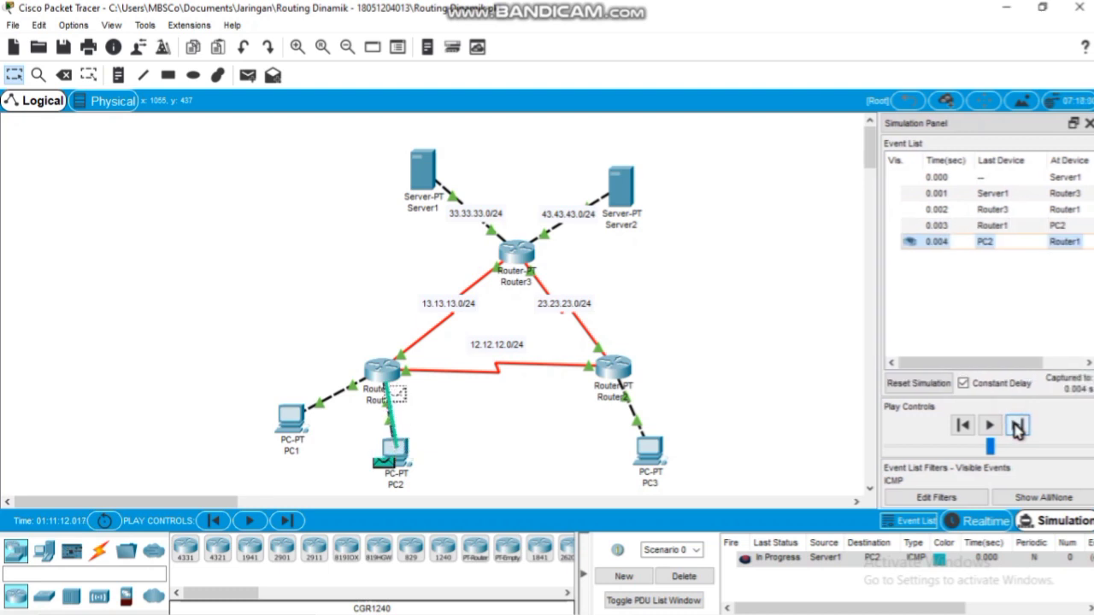
{"action": "left_click", "coordinate": [1018, 427]}
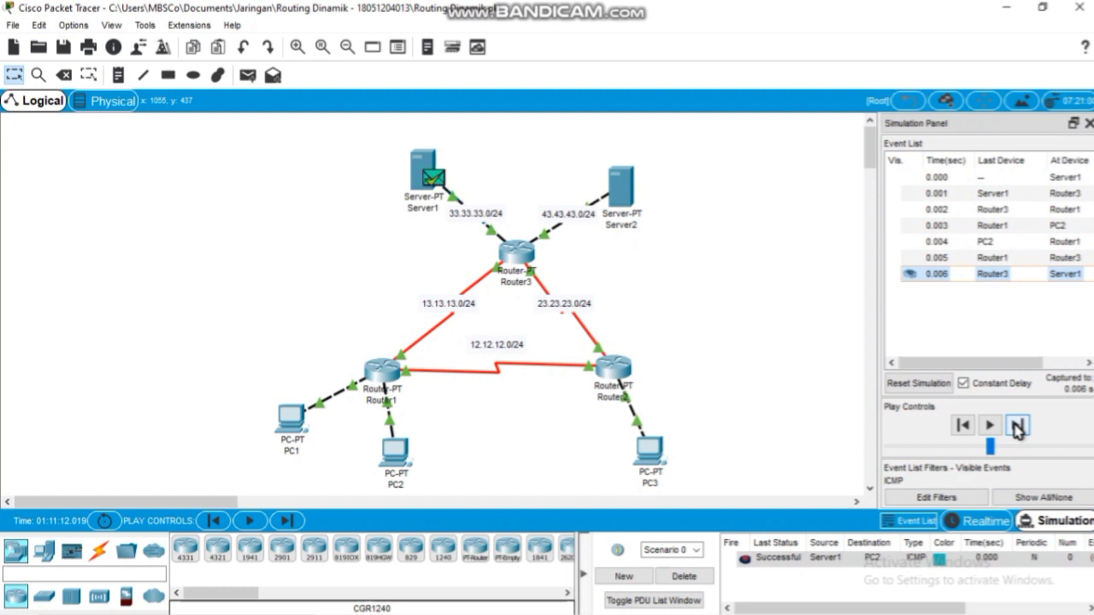
{"action": "left_click", "coordinate": [694, 577]}
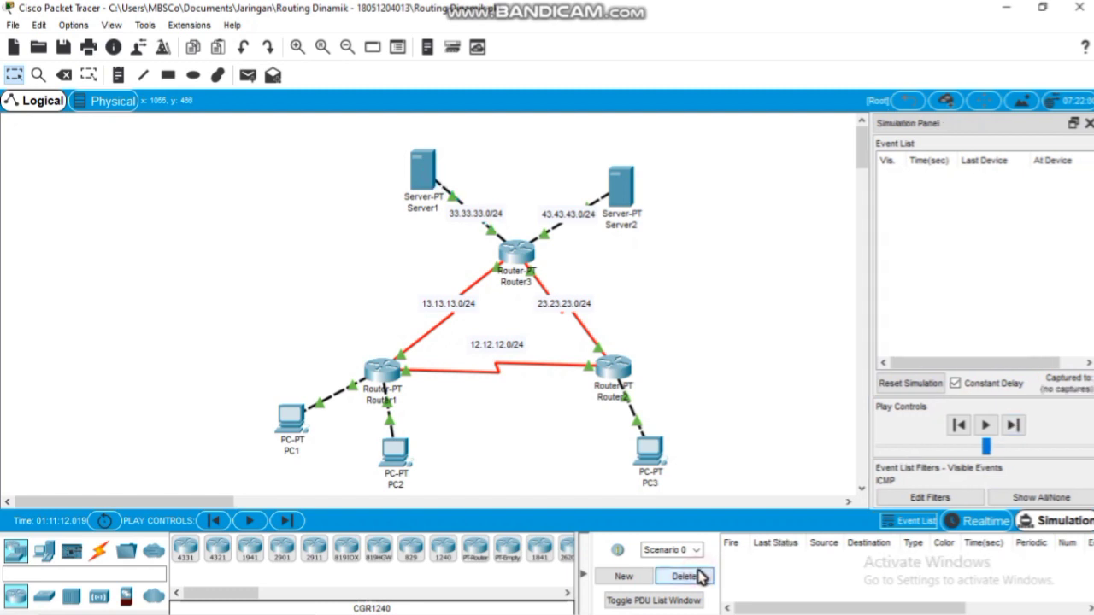
- Add a simple PDU from Server1 to PC3
{"action": "left_click", "coordinate": [246, 77]}
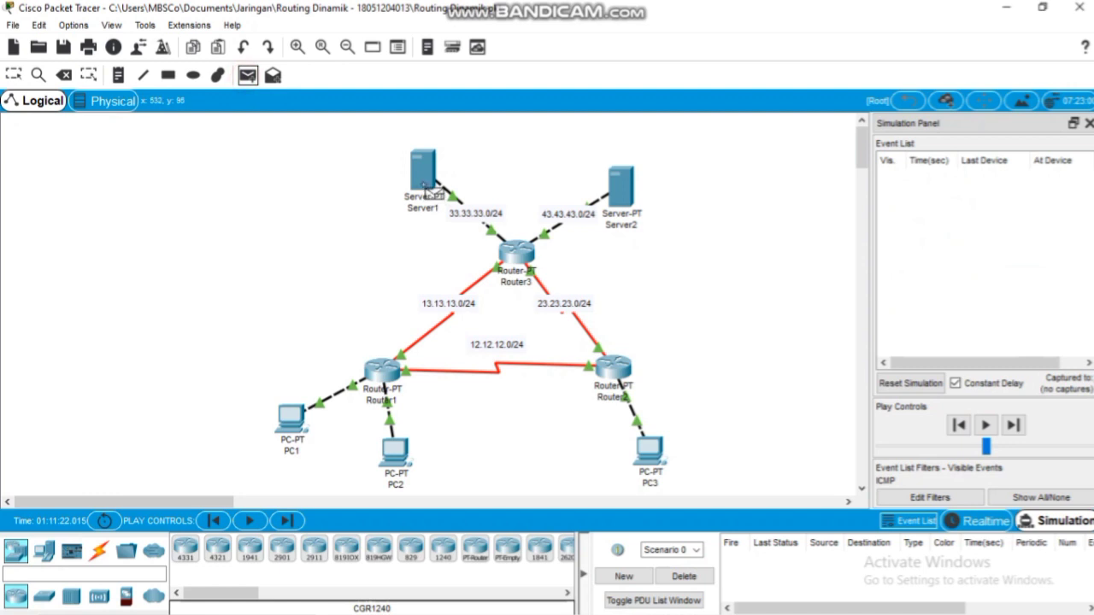
{"action": "left_click", "coordinate": [424, 181]}
{"action": "left_click", "coordinate": [650, 449]}
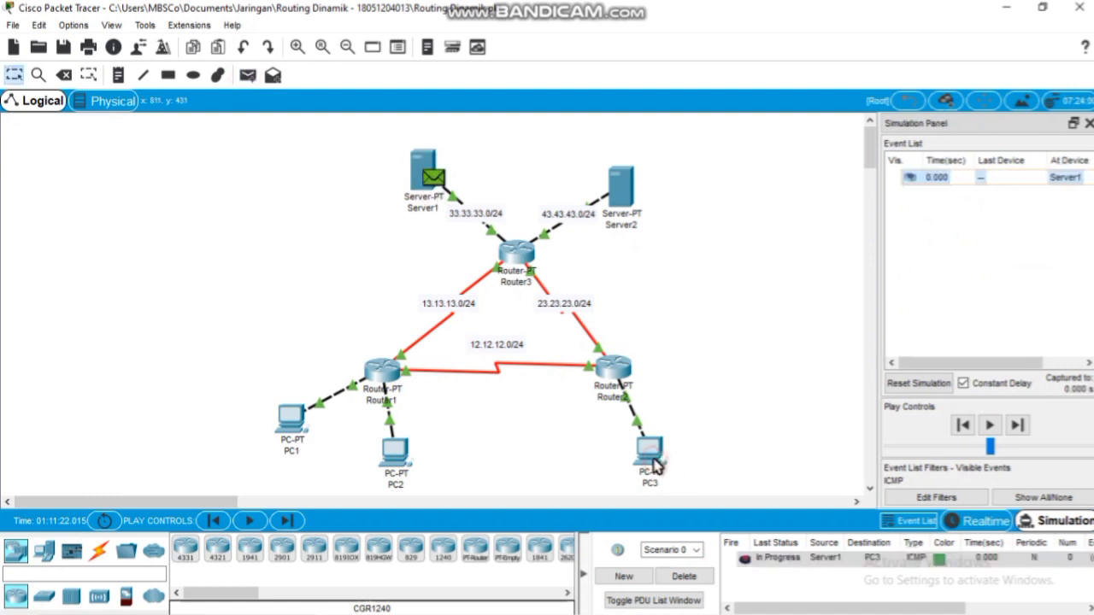
- Step the ICMP packet from Server1 forward through Router3 and Router2 to PC3 and back to Server1
{"action": "left_click", "coordinate": [1017, 427]}
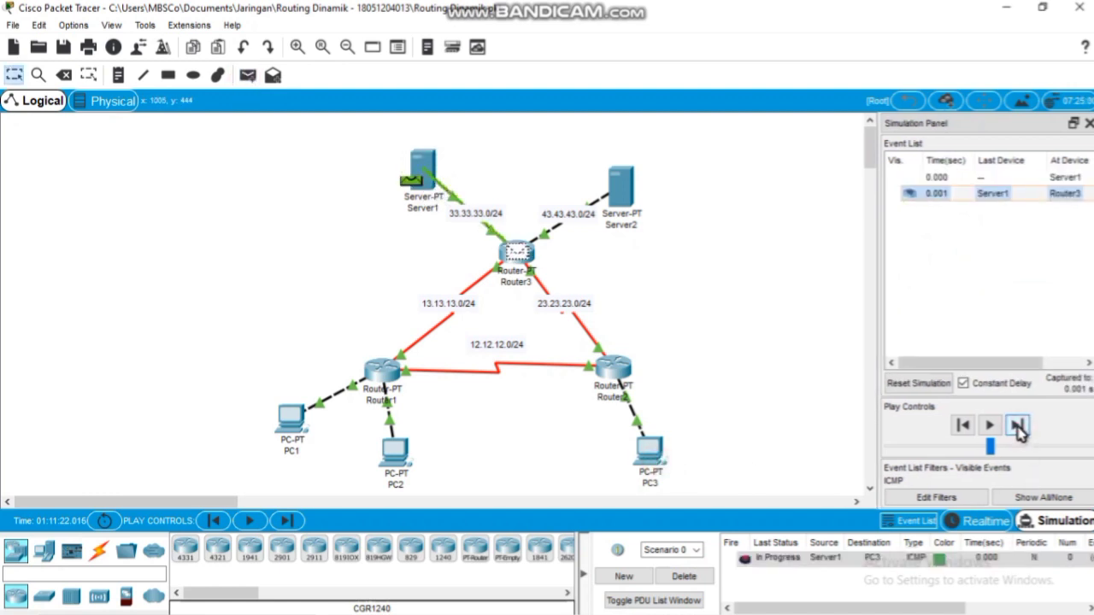
{"action": "left_click", "coordinate": [1017, 427]}
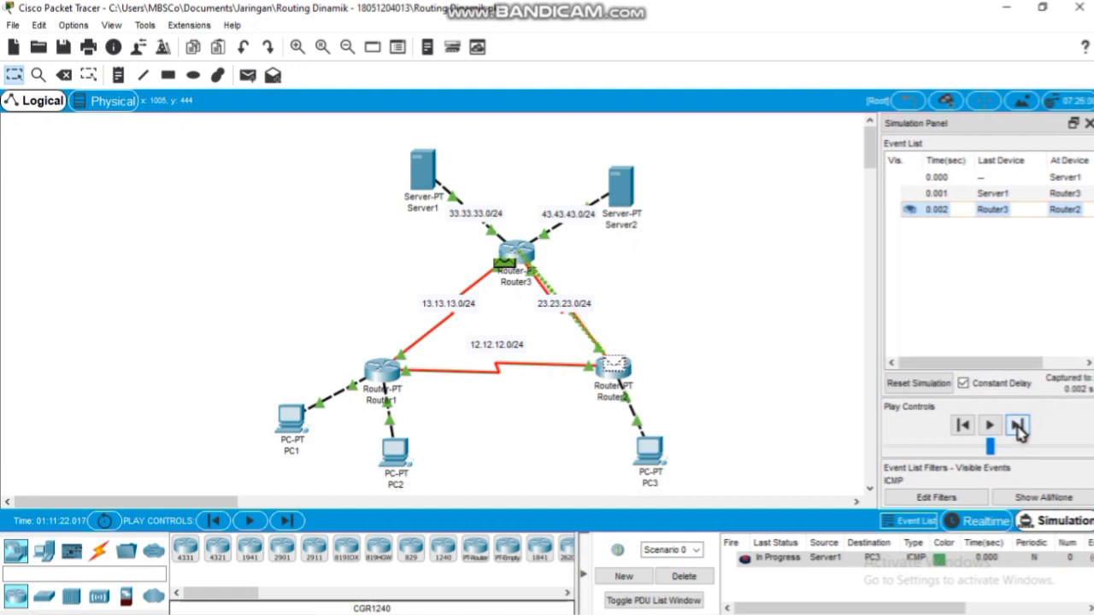
{"action": "left_click", "coordinate": [1016, 427]}
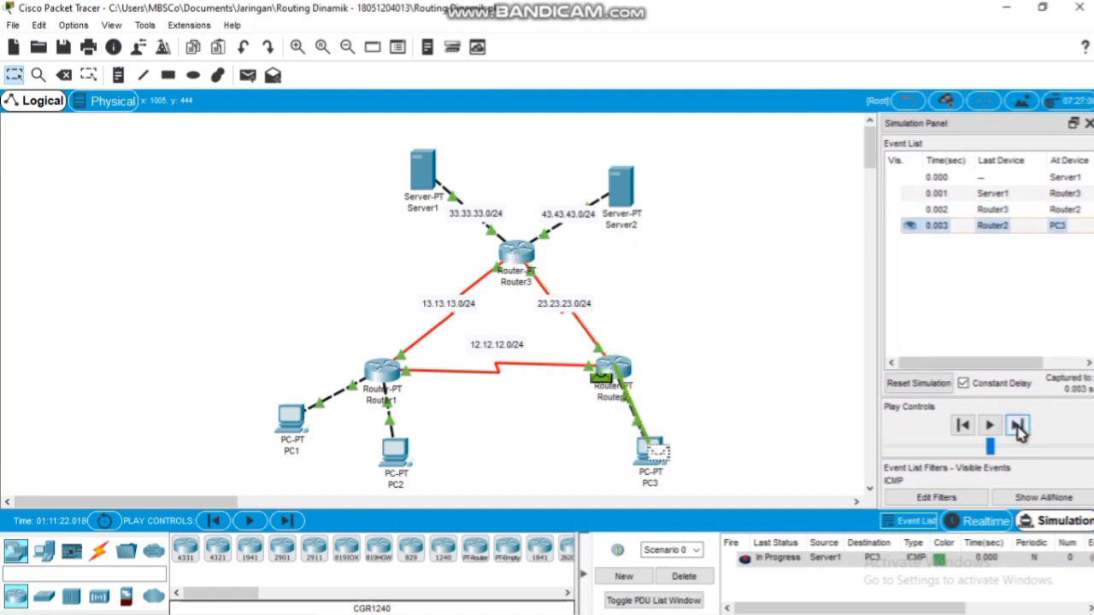
{"action": "left_click", "coordinate": [1017, 427]}
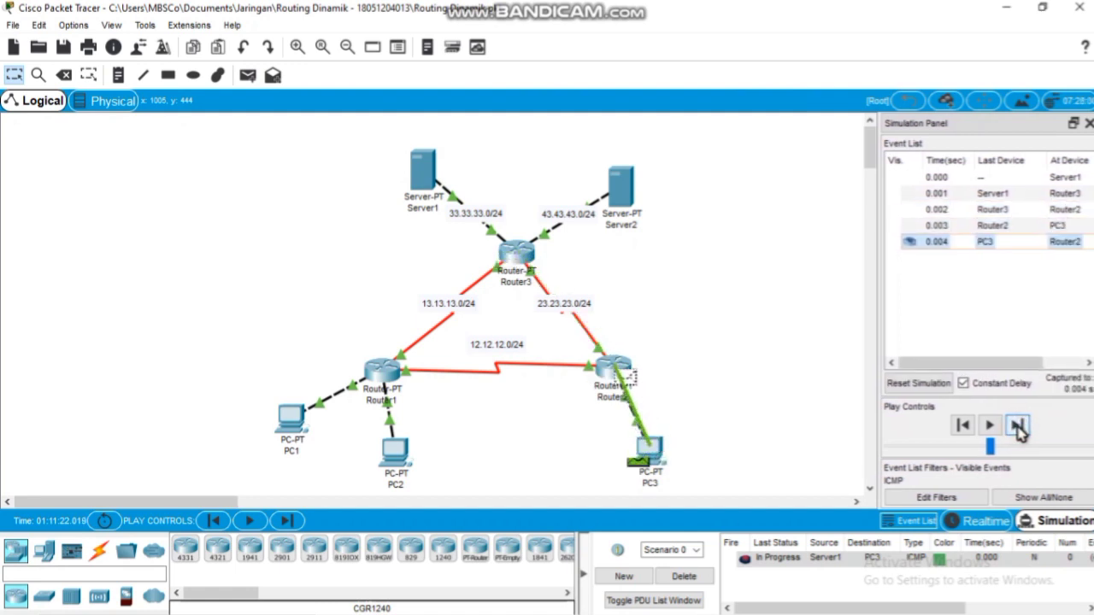
{"action": "left_click", "coordinate": [1017, 427]}
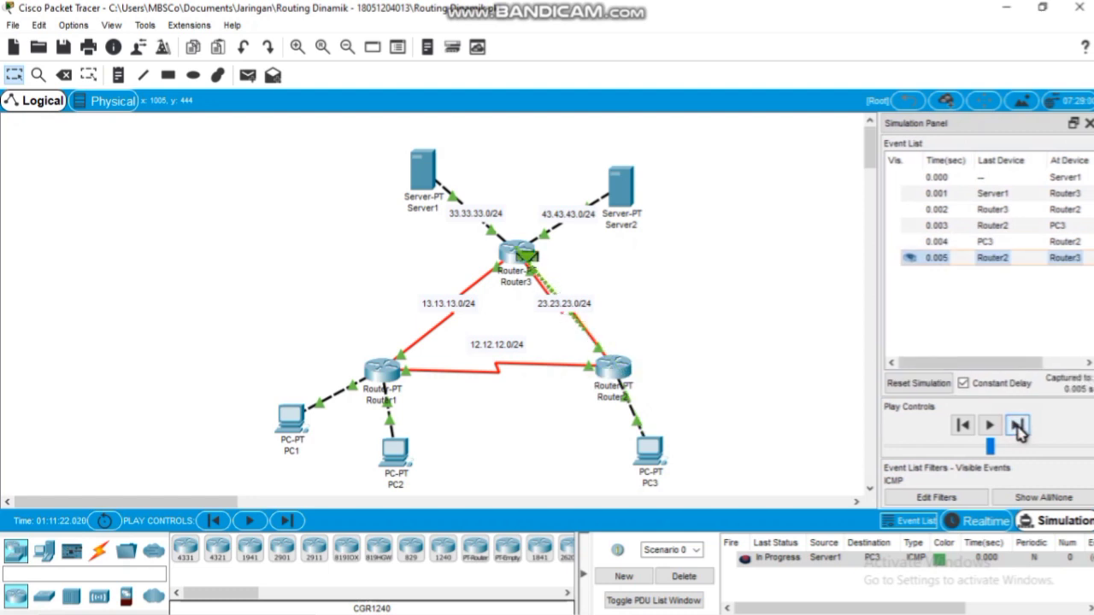
{"action": "left_click", "coordinate": [1016, 426]}
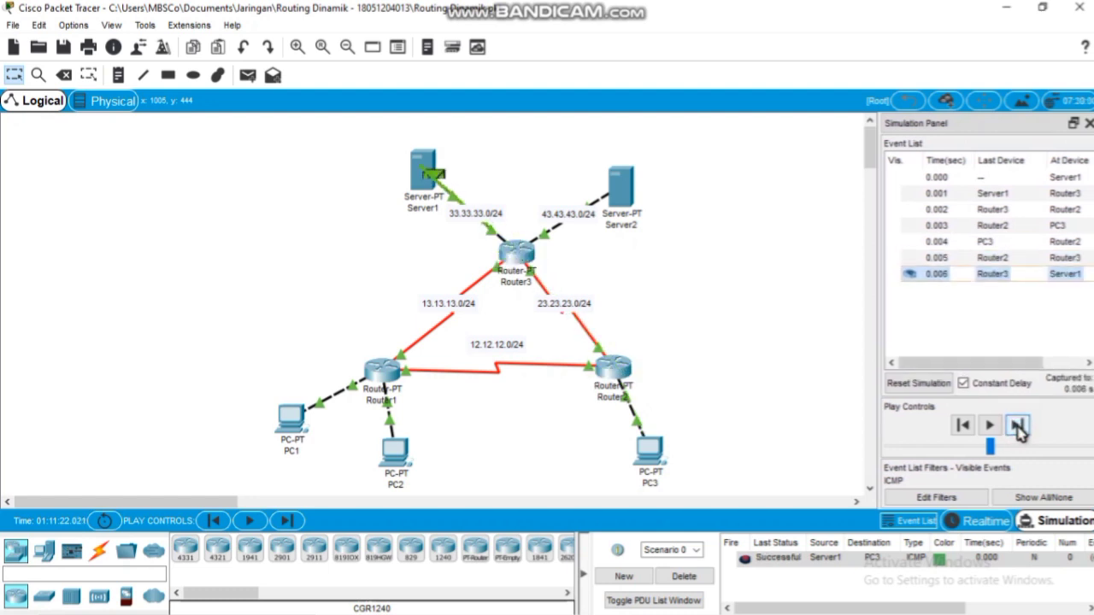